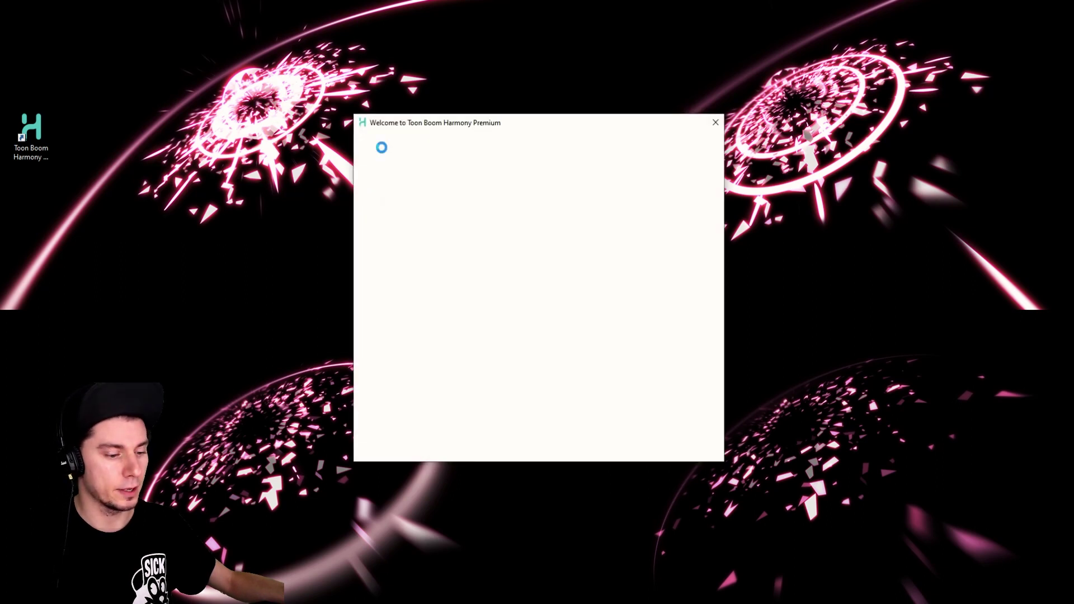
Step: Create a new scene named tutor
double_click(461, 238)
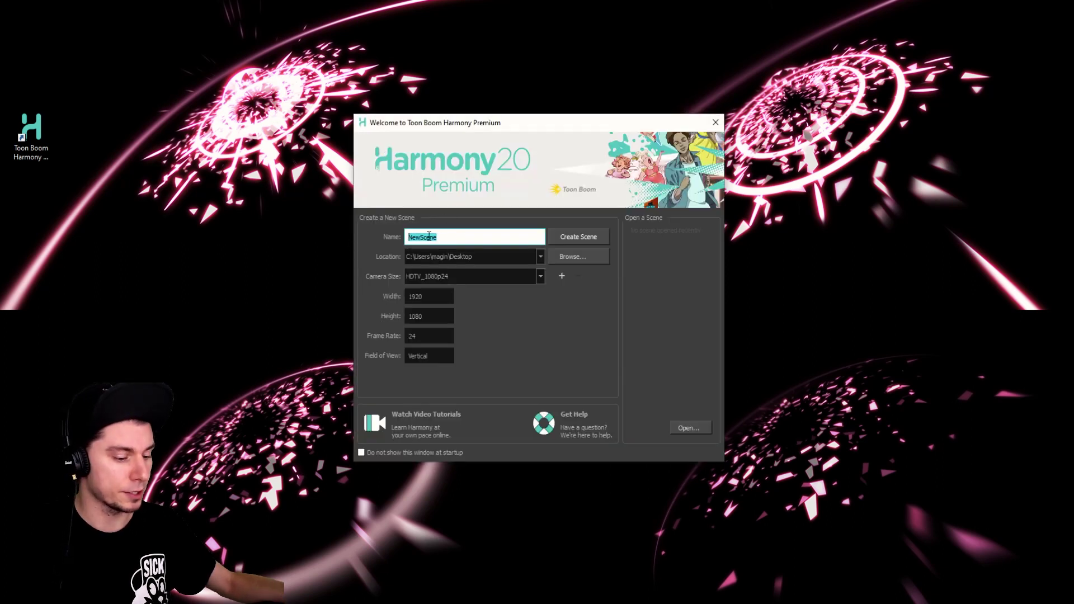
text(tutor)
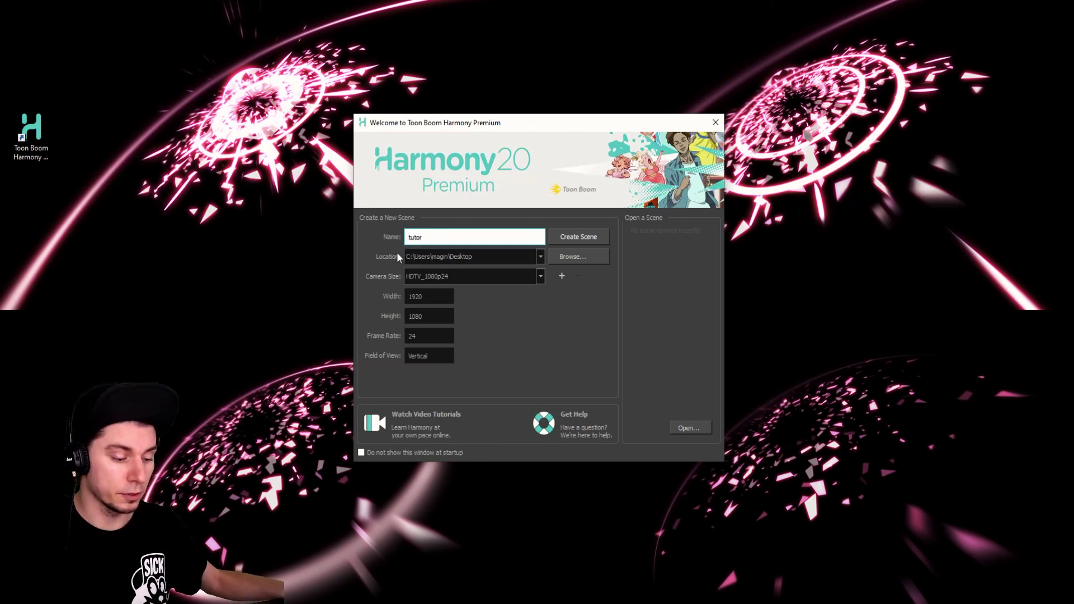
click(596, 239)
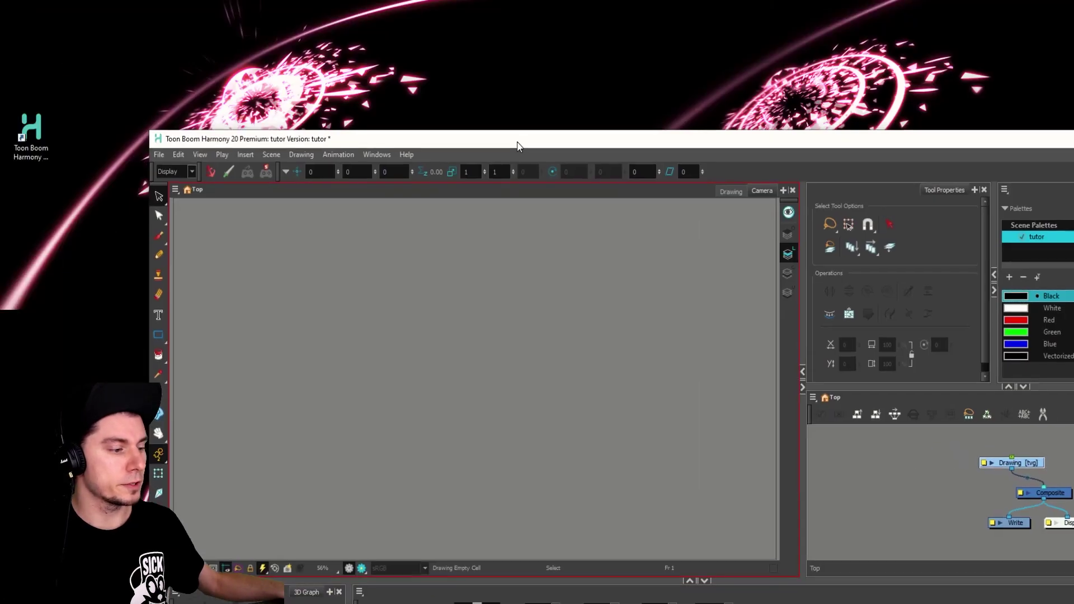
Step: Shift the scene window away from the desktop icons and open the new tutor project folder
drag(53, 196, 41, 203)
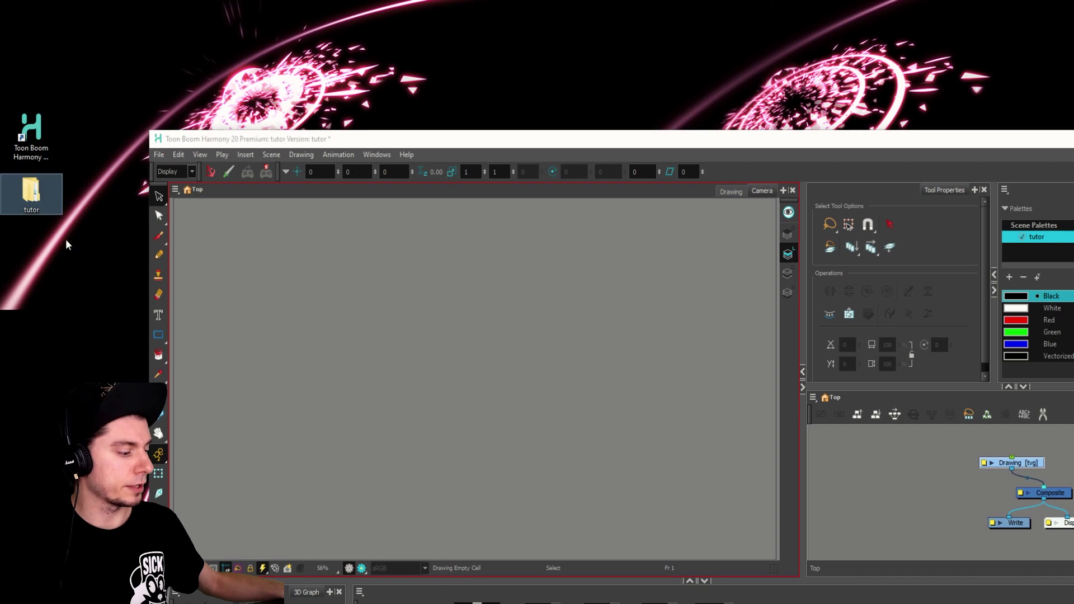
drag(330, 140, 442, 49)
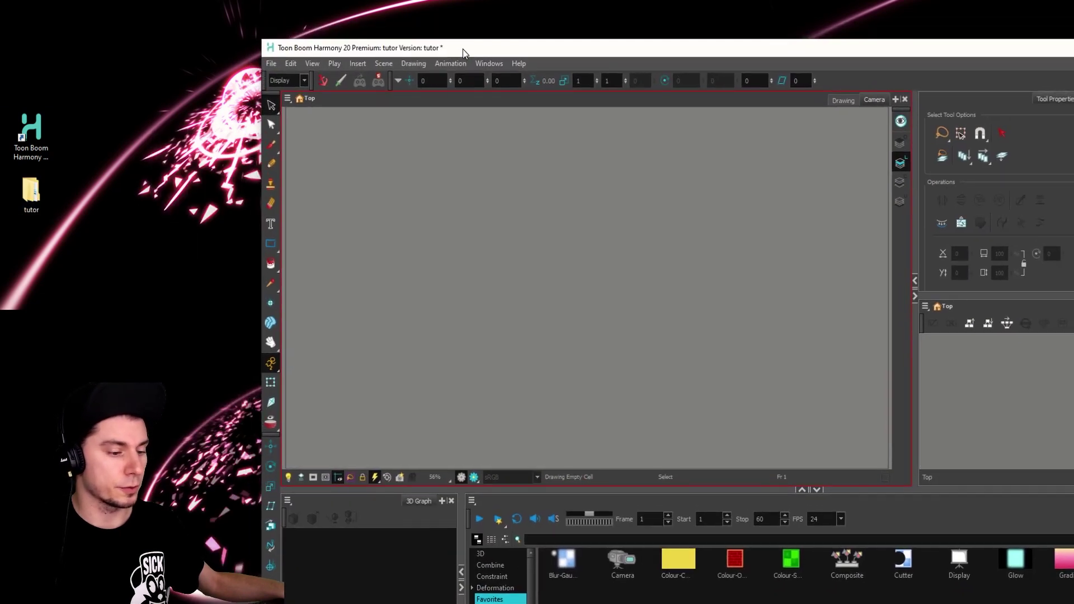
double_click(37, 194)
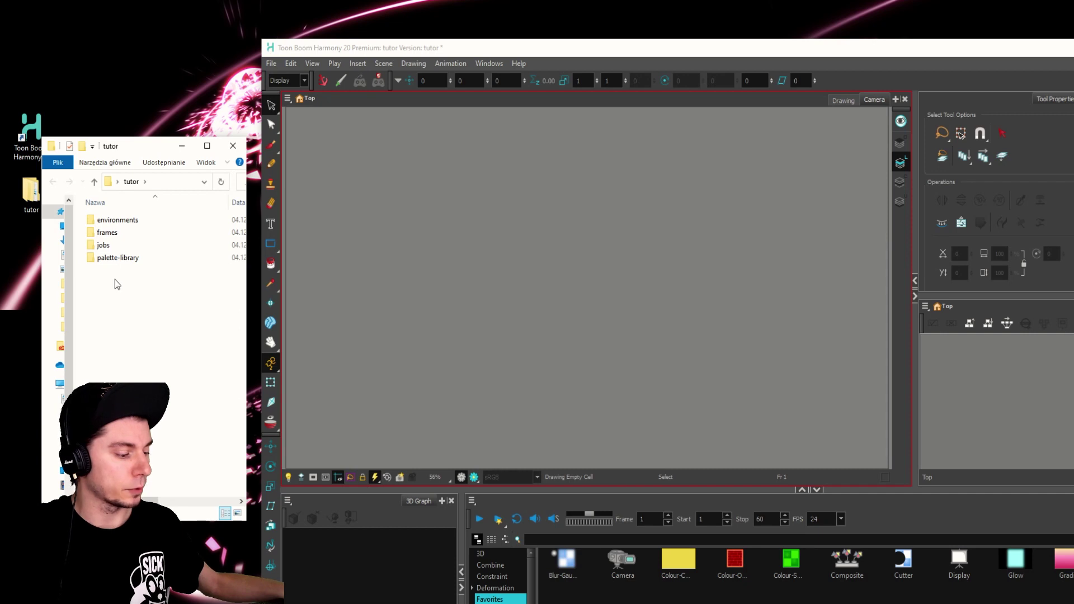
Step: Save the scene and select its tutor XSTAGE file in the project folder
click(492, 53)
key(ctrl+s)
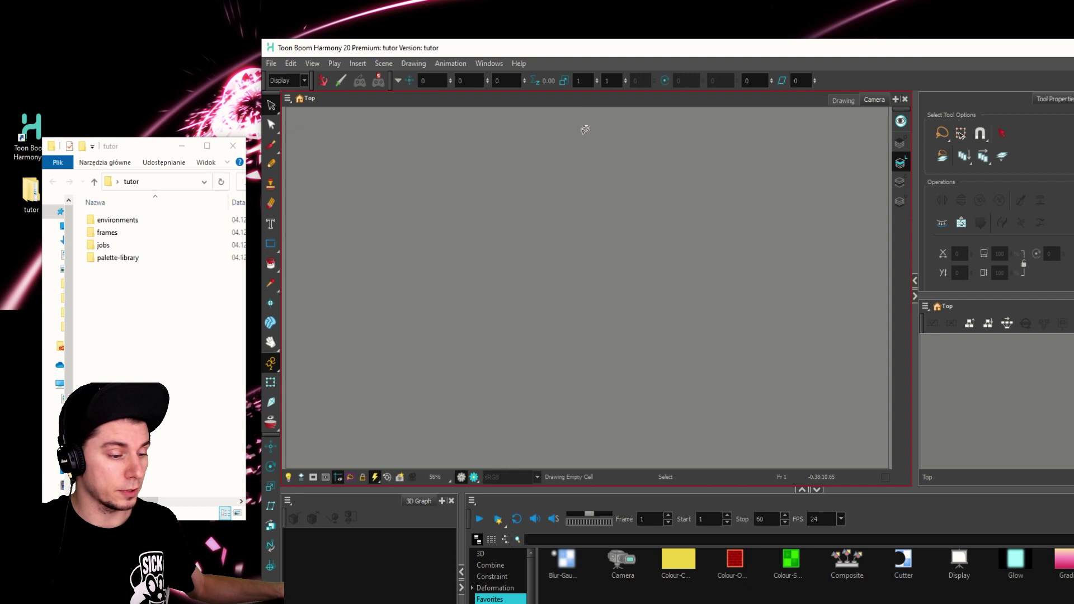
click(118, 359)
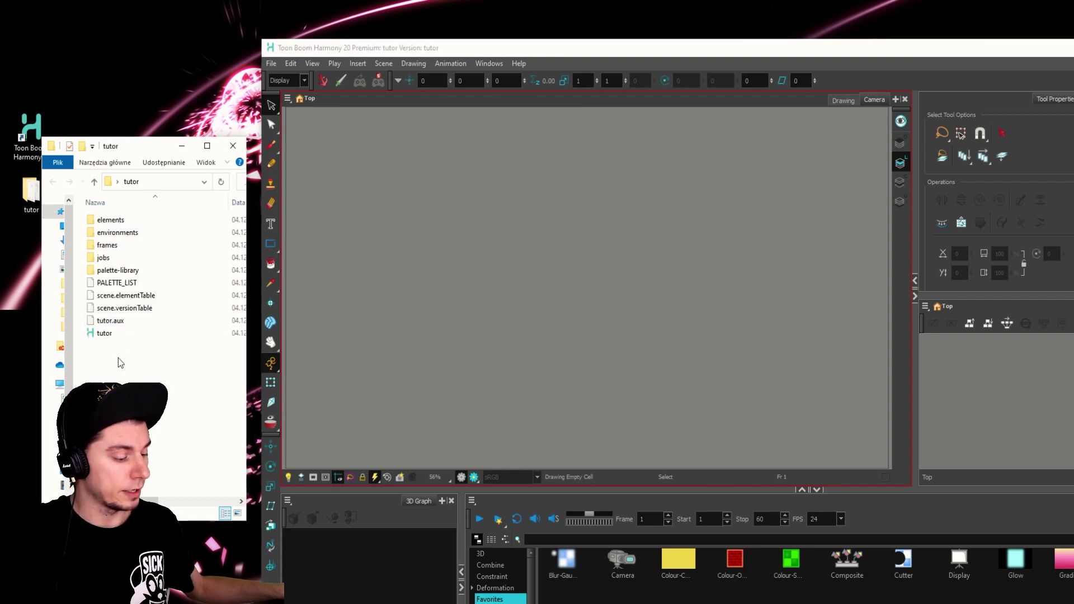
click(112, 337)
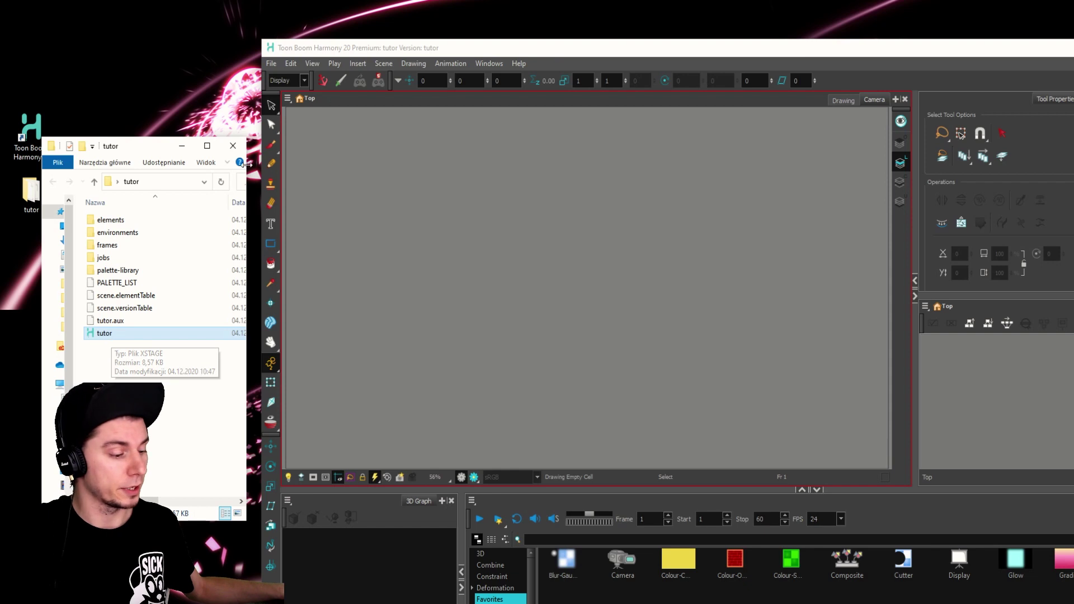
Step: Return to the scene window, maximize it, and pan the Camera view to bring the camera frame's edges into sight
click(423, 51)
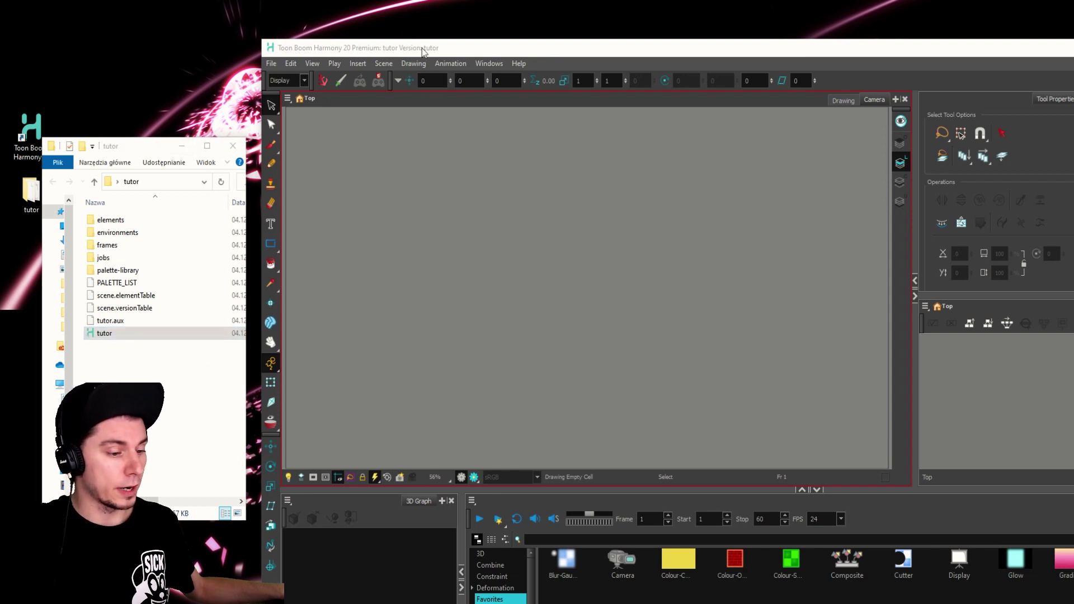
double_click(422, 48)
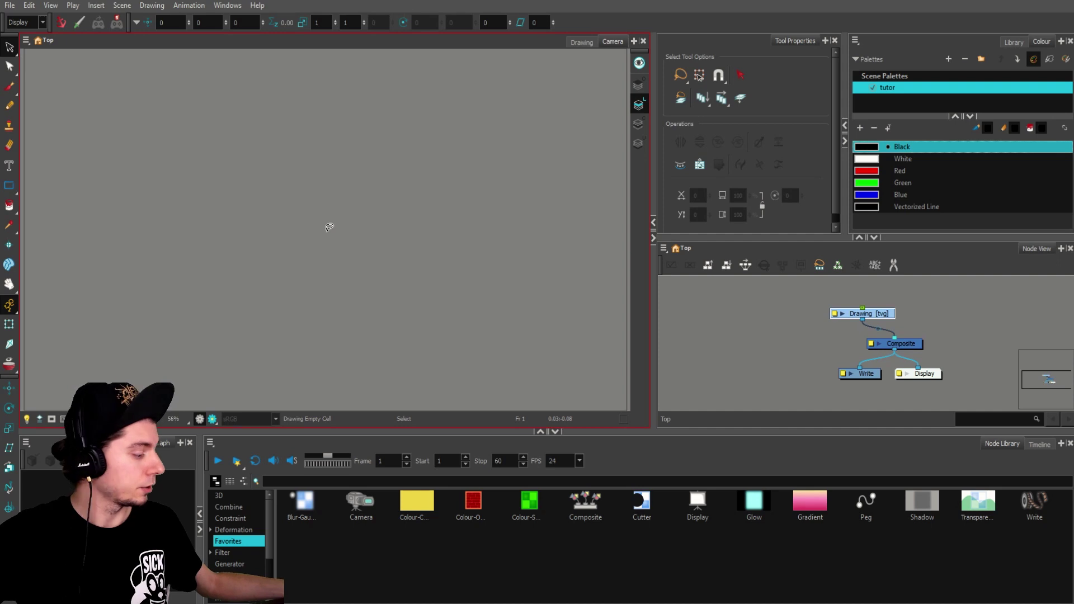
drag(295, 194, 410, 257)
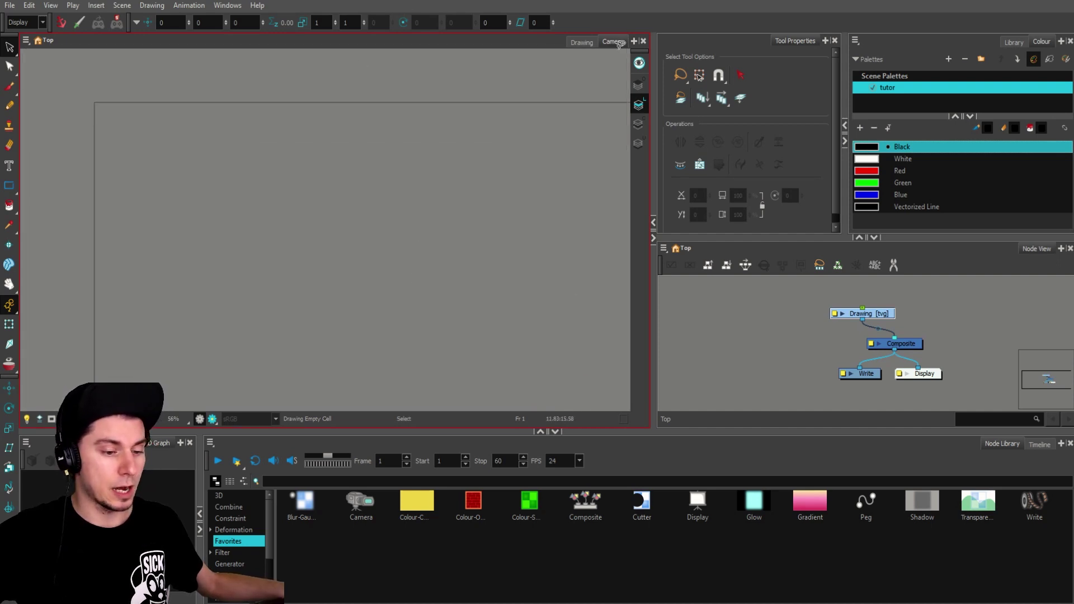
drag(523, 236, 442, 213)
Step: Review the general settings in the Preferences dialog and close it
click(29, 5)
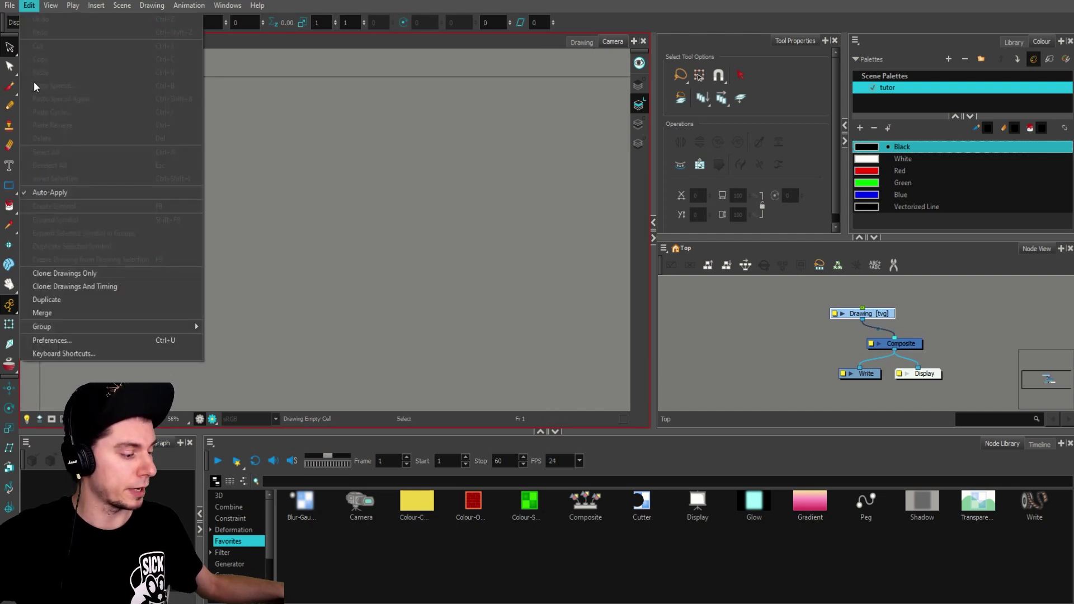
click(51, 340)
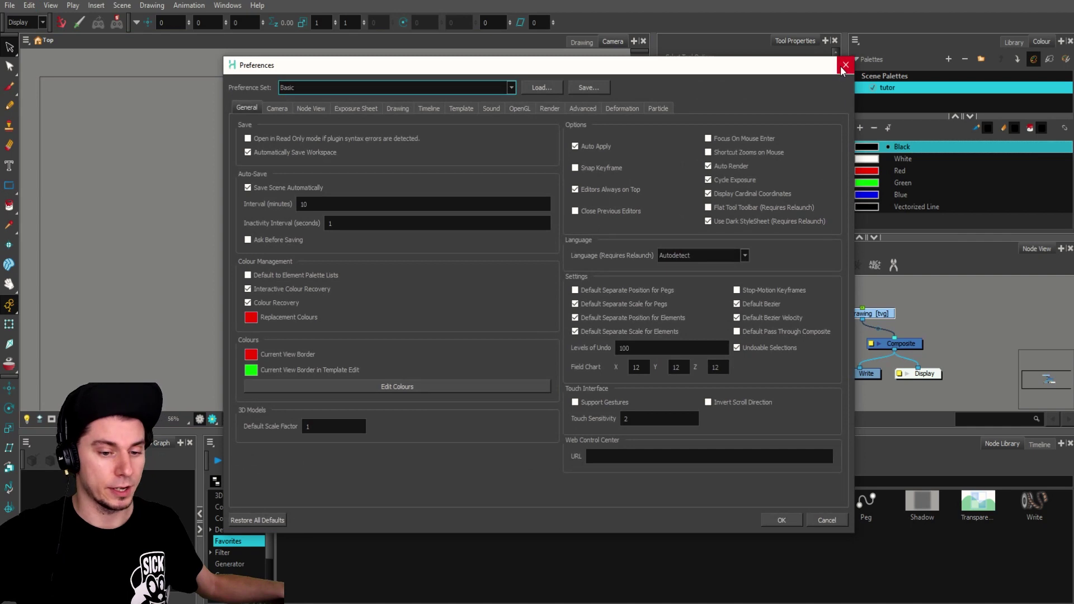
click(844, 65)
Step: Practise zooming and panning the Camera view, finishing with the whole camera frame centred at 50% zoom
drag(402, 156, 439, 148)
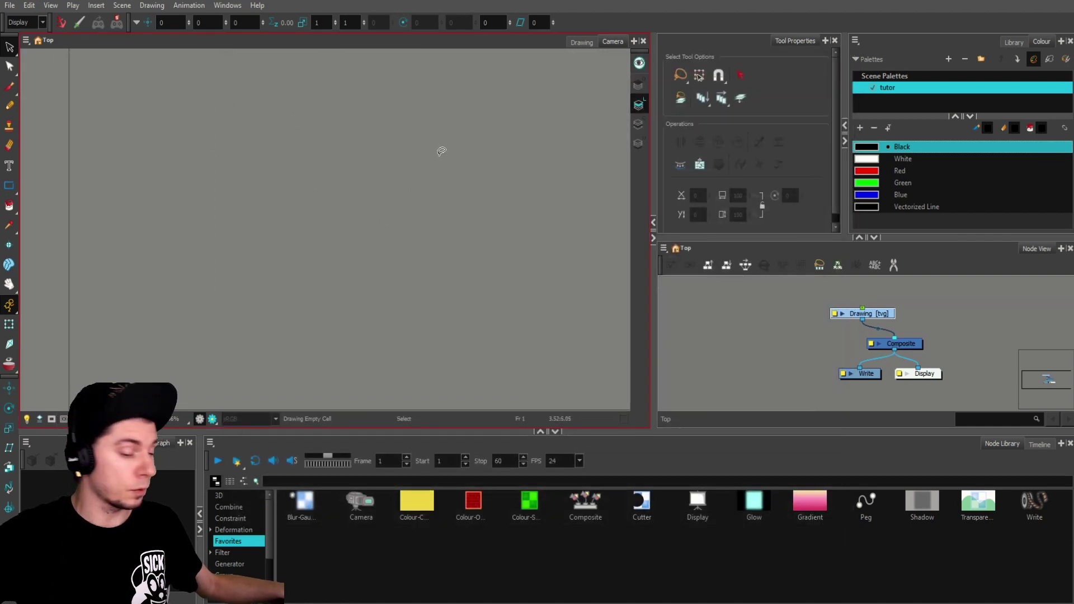
key(1)
key(1)
key(1)
key(2)
key(2)
key(2)
key(1)
key(1)
key(1)
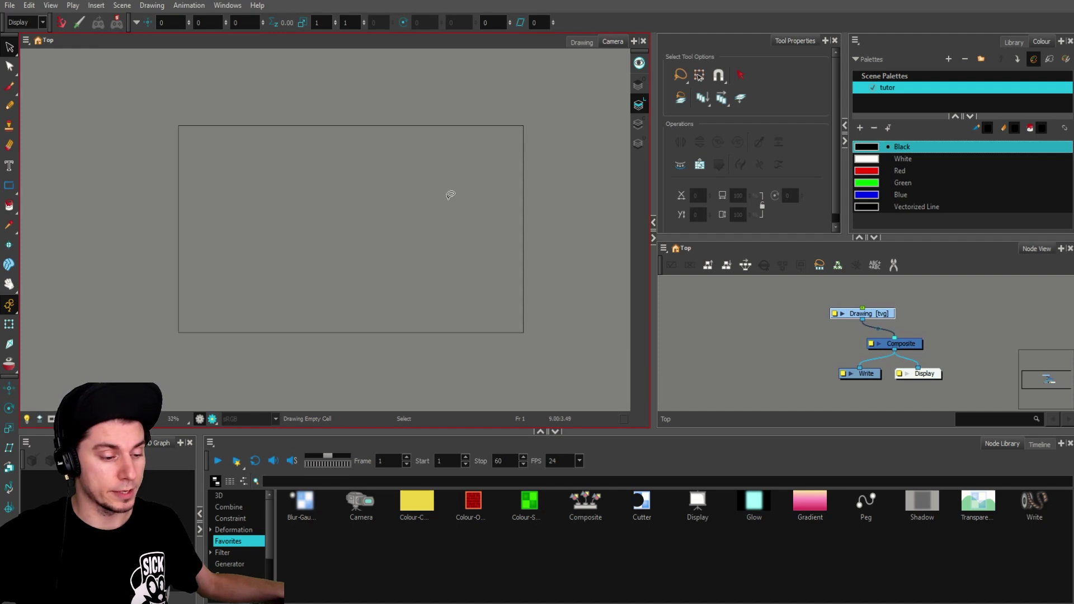
scroll(464, 194, up, 2)
scroll(467, 196, down, 2)
scroll(470, 204, up, 3)
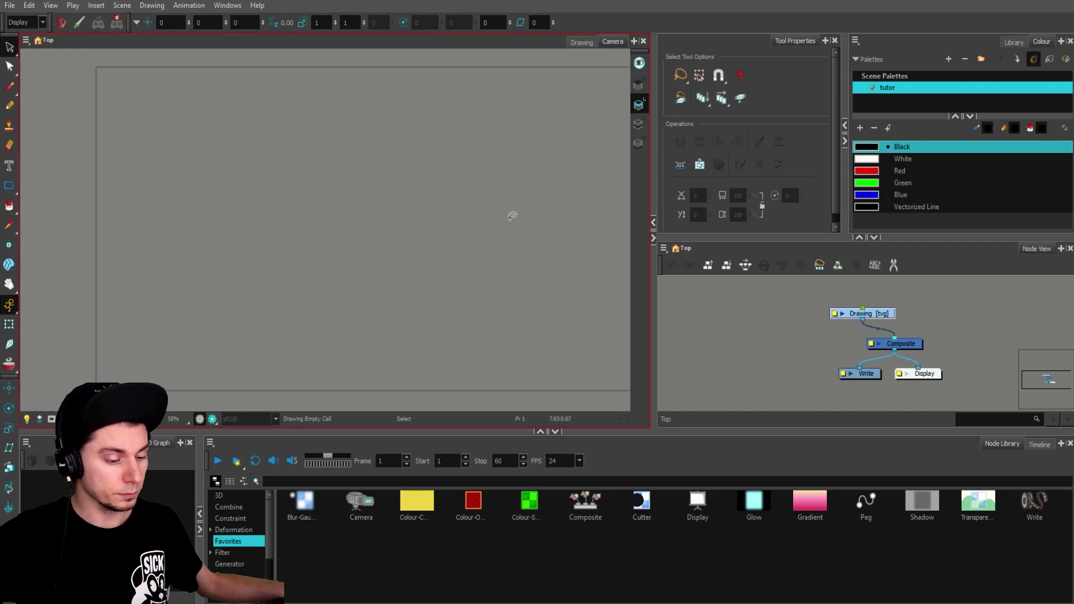
drag(512, 216, 481, 216)
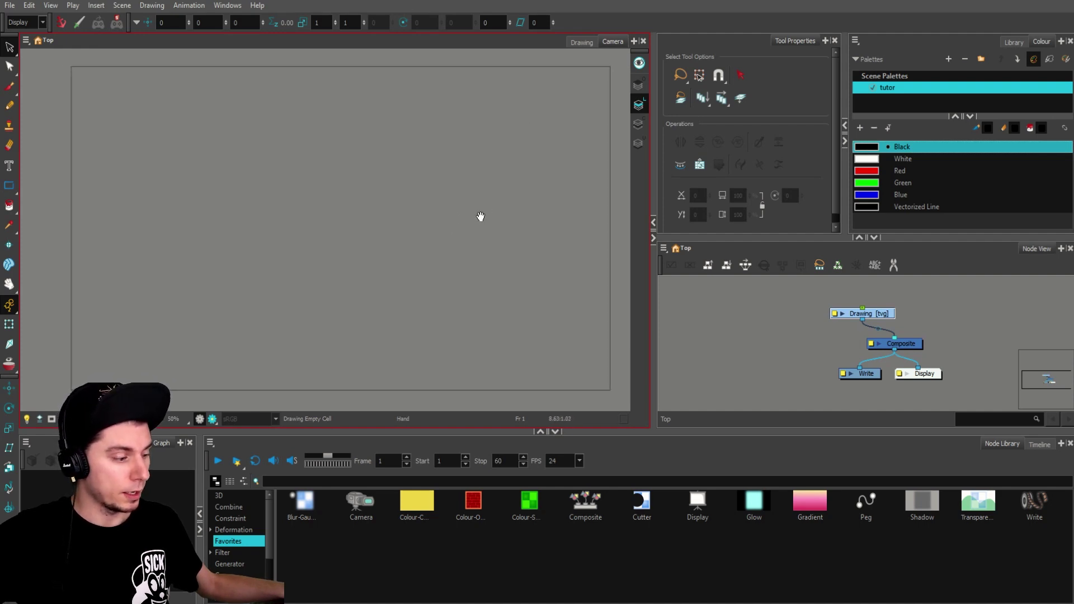
Step: Try a curved test stroke with the Brush tool inside the camera frame and undo it
click(9, 89)
mouse_move(224, 147)
mouse_down()
mouse_move(371, 245)
mouse_move(376, 214)
mouse_up()
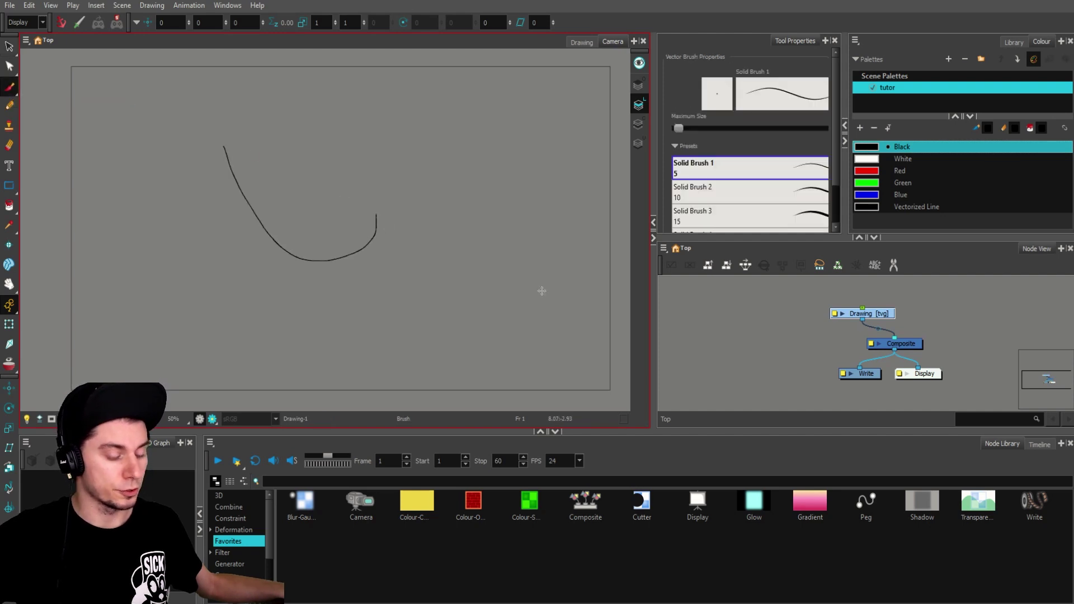
key(ctrl+z)
Step: Display the Timeline with frame 1 of the Drawing layer selected, and enlarge the Camera and Tool Properties views
click(1039, 444)
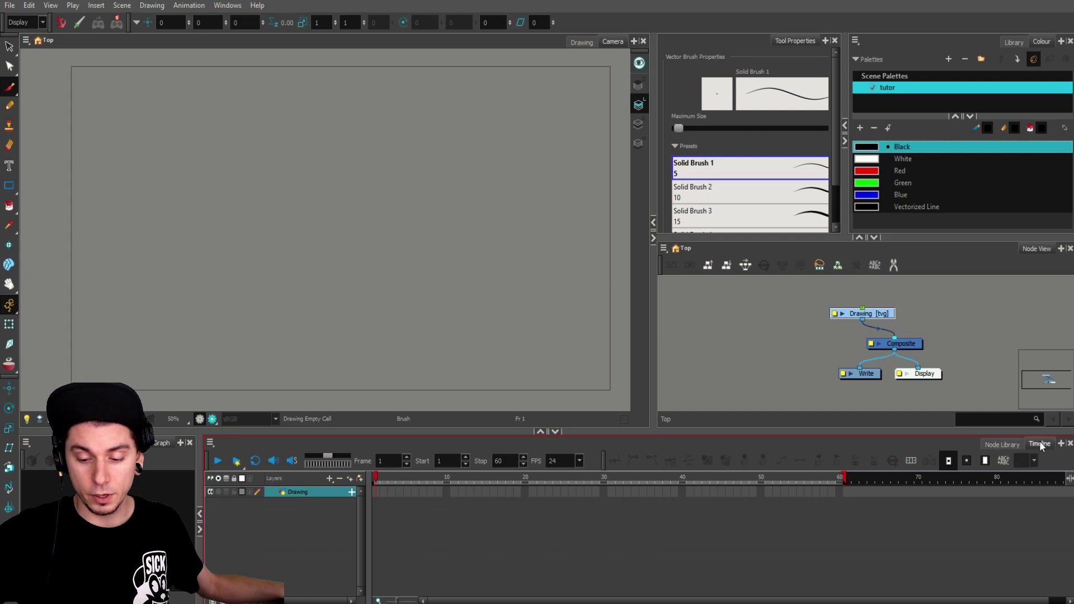
click(376, 492)
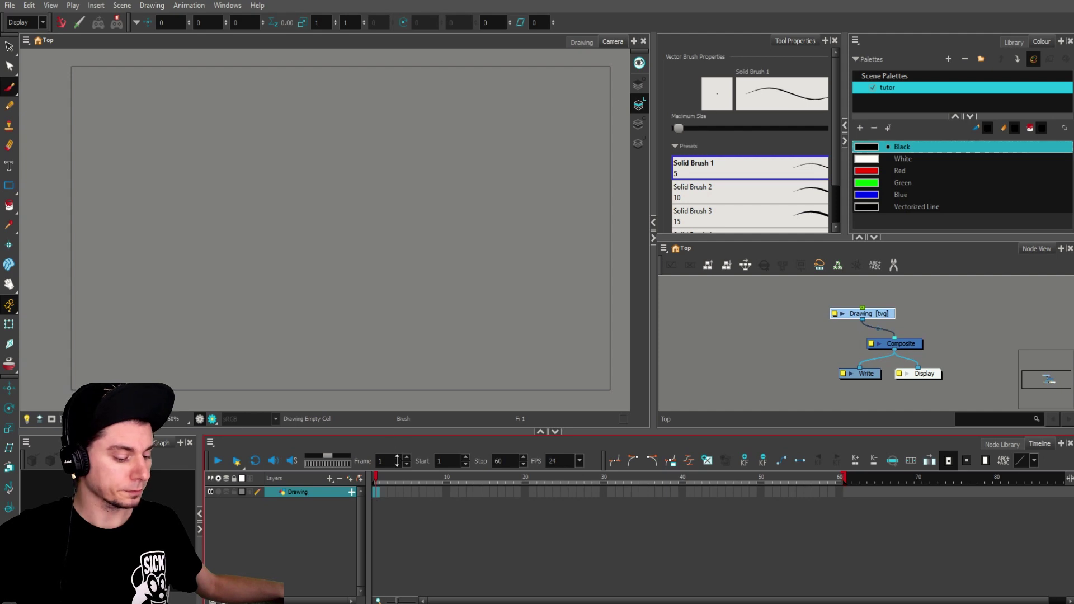
drag(396, 460, 396, 495)
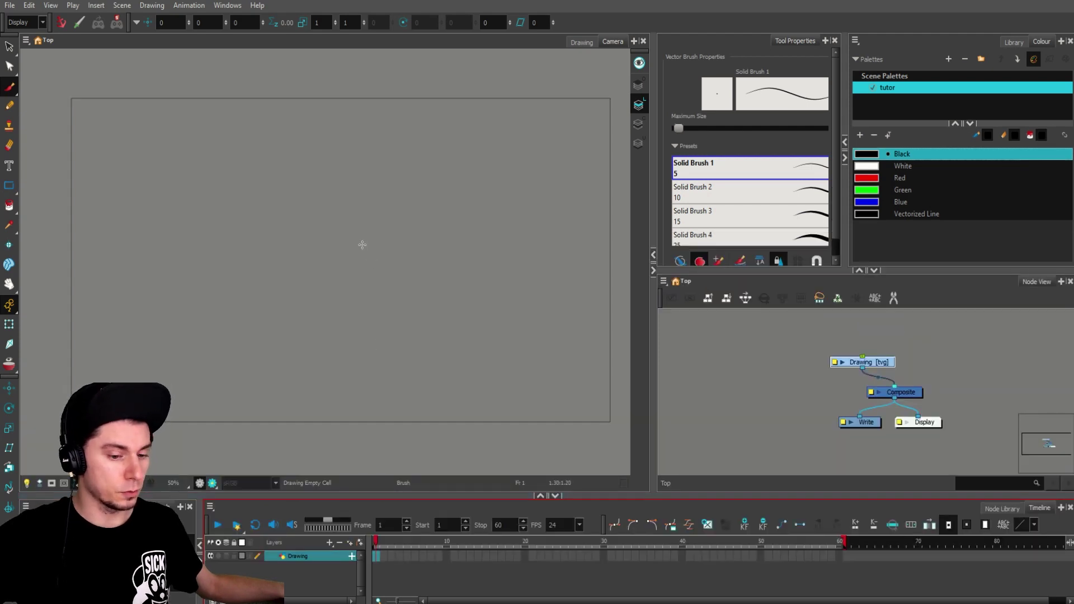
drag(889, 204, 917, 202)
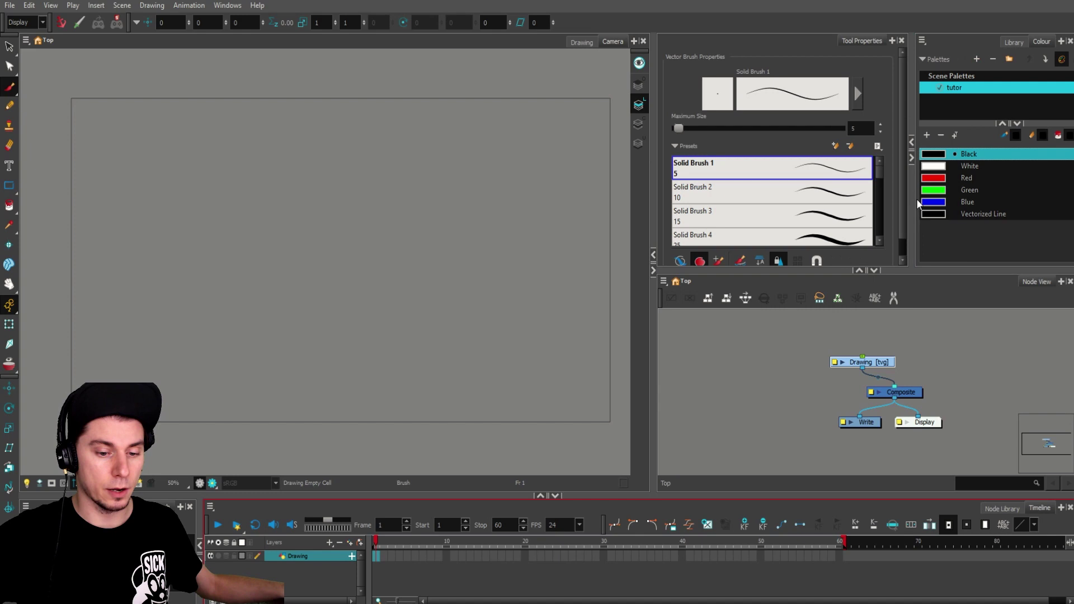
Step: Set the brush's maximum size to 30
click(846, 43)
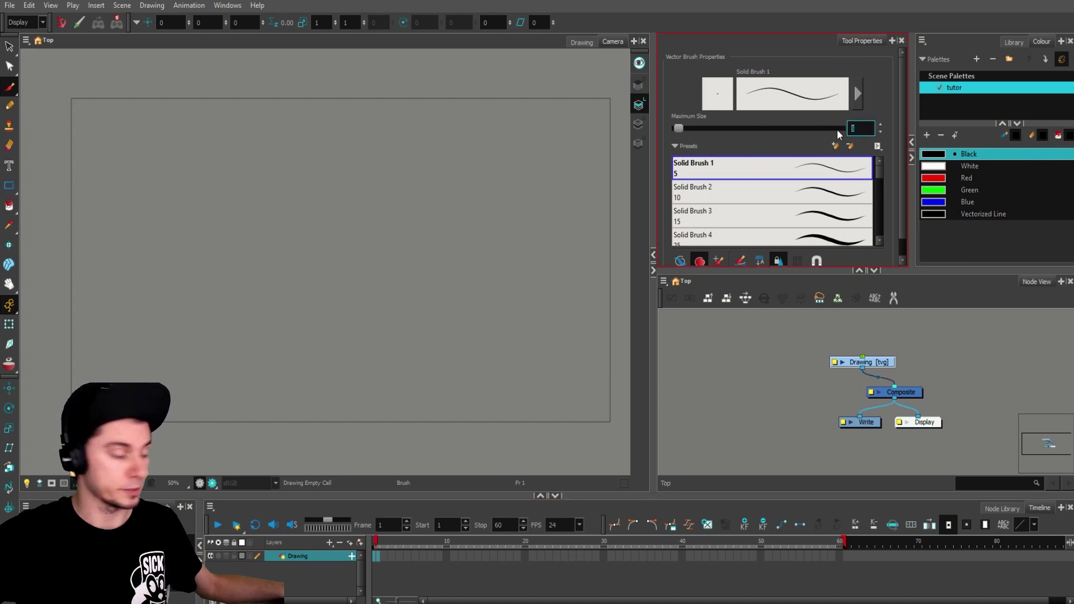
text(30)
key(Return)
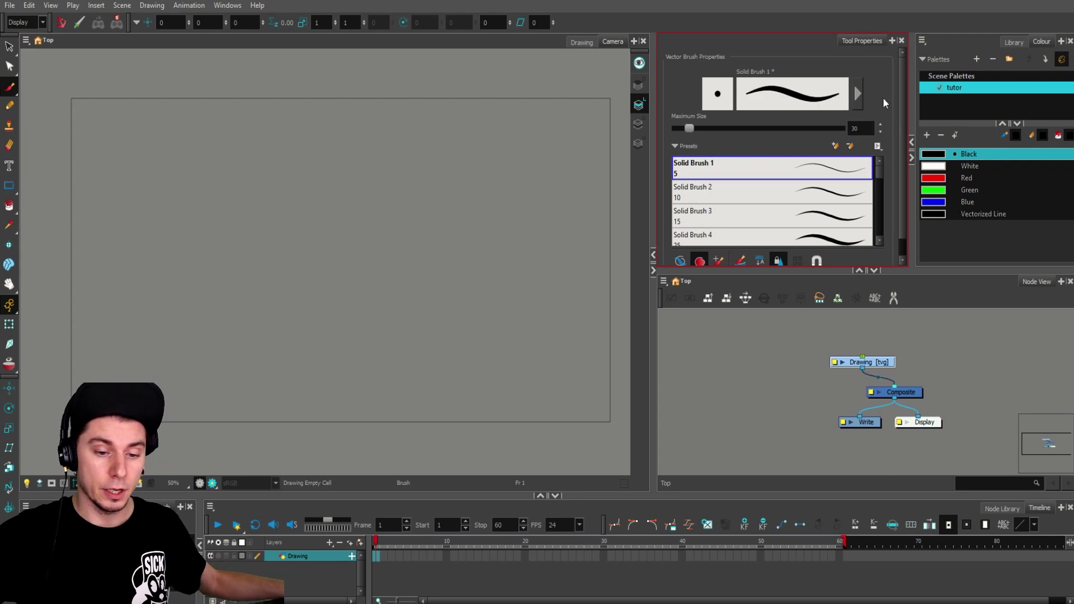
Step: Look through the views that can be added beside Tool Properties and the variants of the Brush tool
click(892, 41)
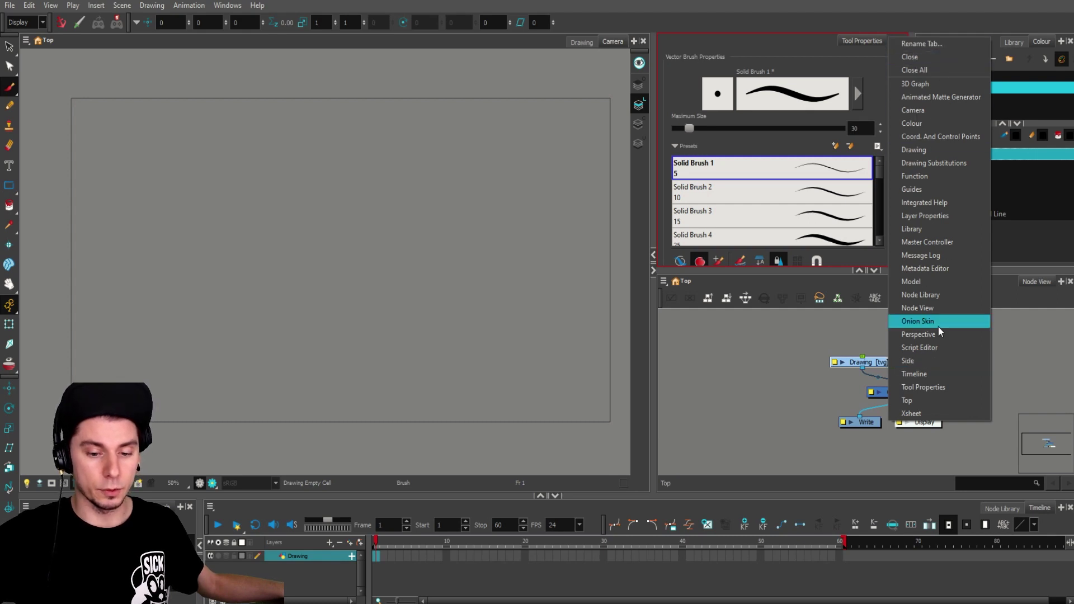
click(830, 51)
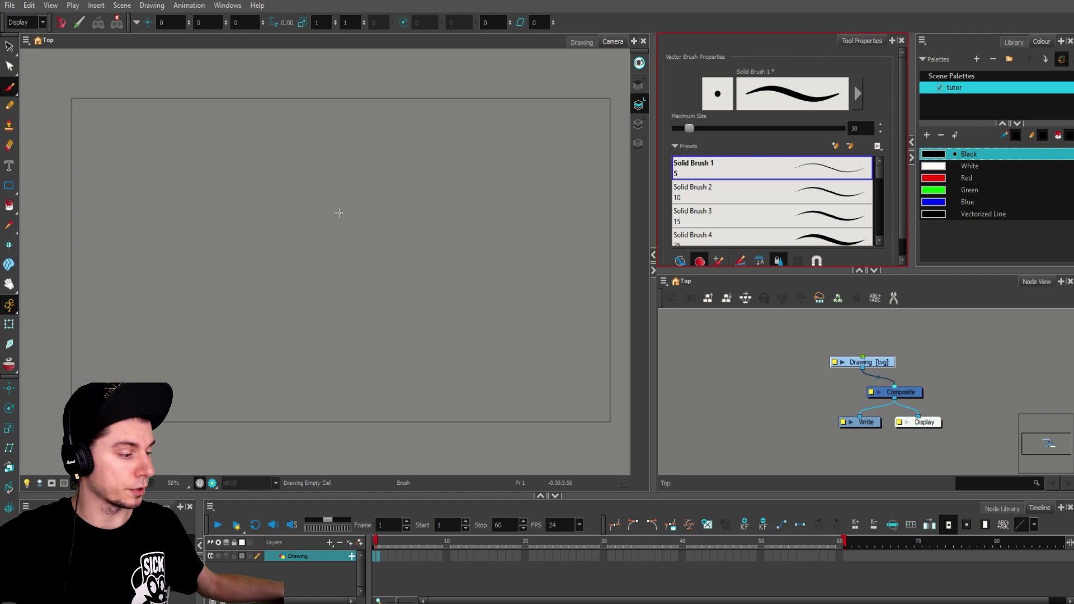
click(9, 86)
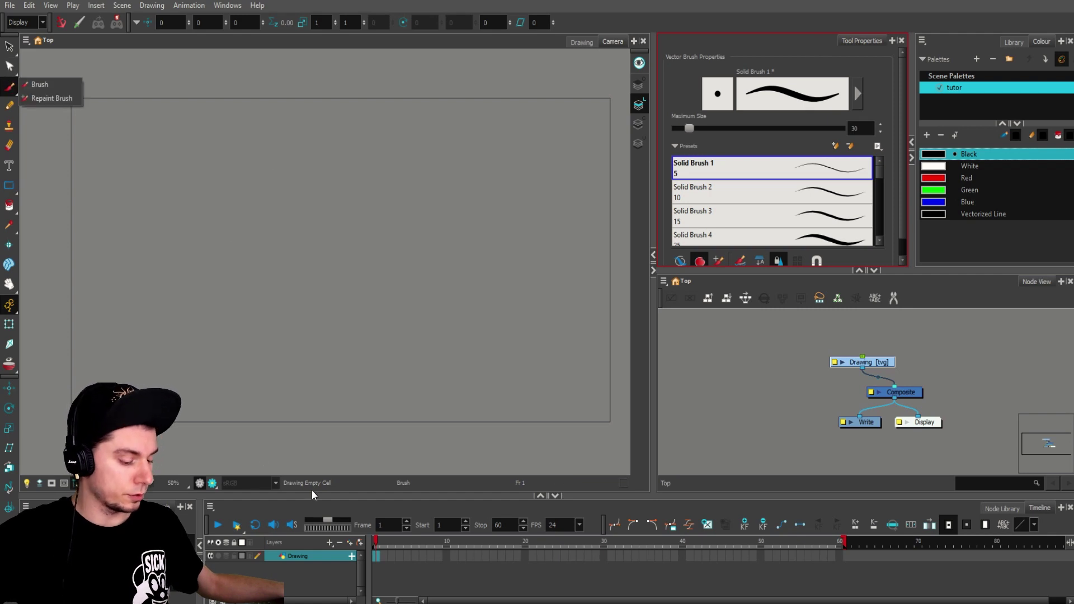
Step: Turn on the safe area guides in the Camera view and resize the Timeline to give the view more height
drag(332, 494, 337, 331)
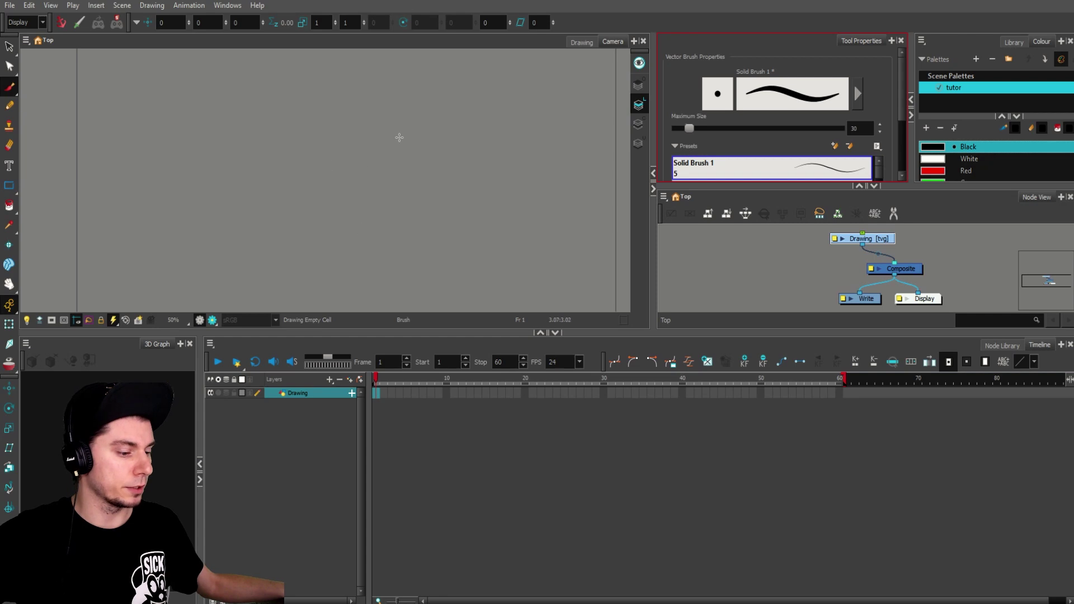
click(63, 321)
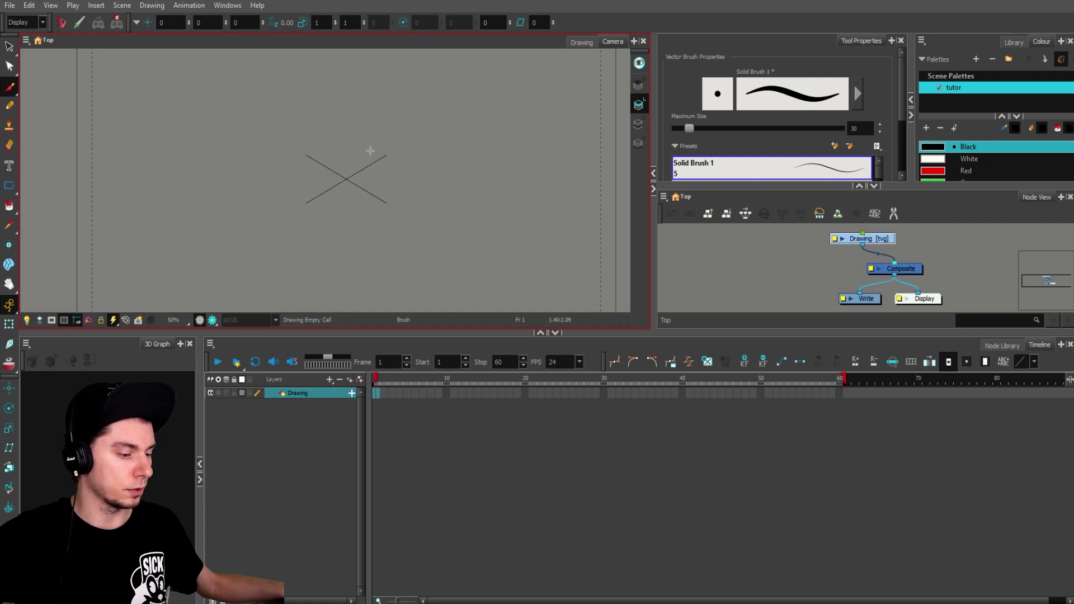
drag(433, 330, 454, 449)
scroll(333, 228, up, 4)
scroll(338, 250, down, 1)
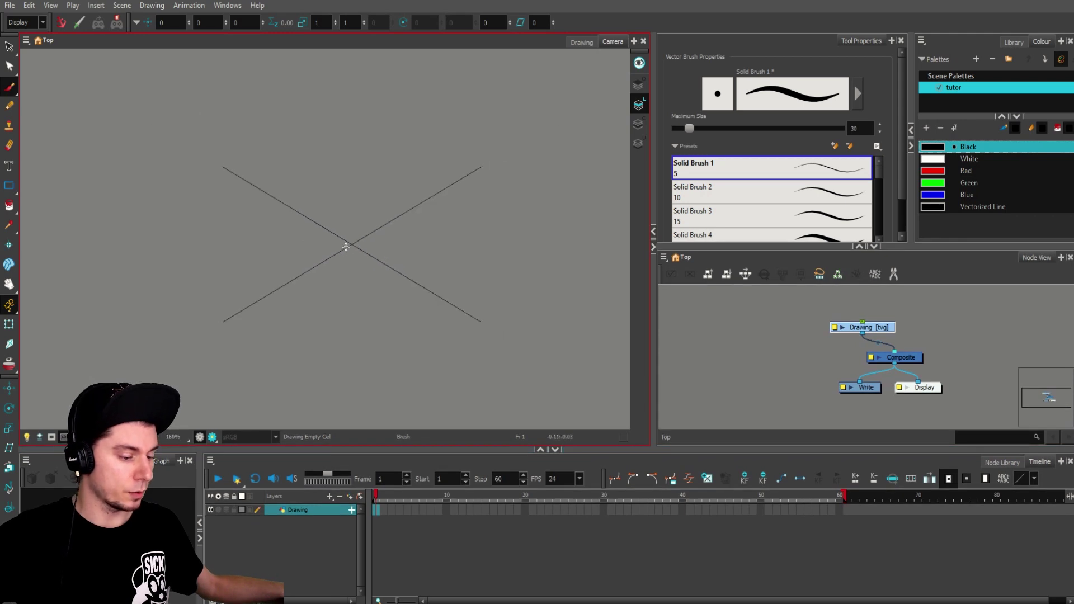
scroll(347, 244, up, 1)
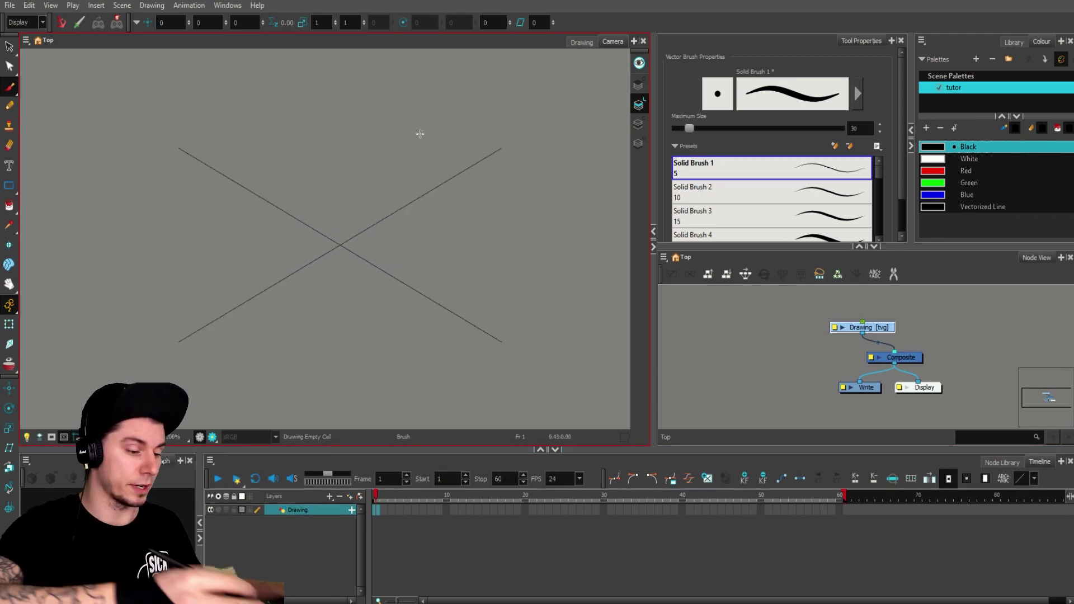
drag(341, 115, 339, 383)
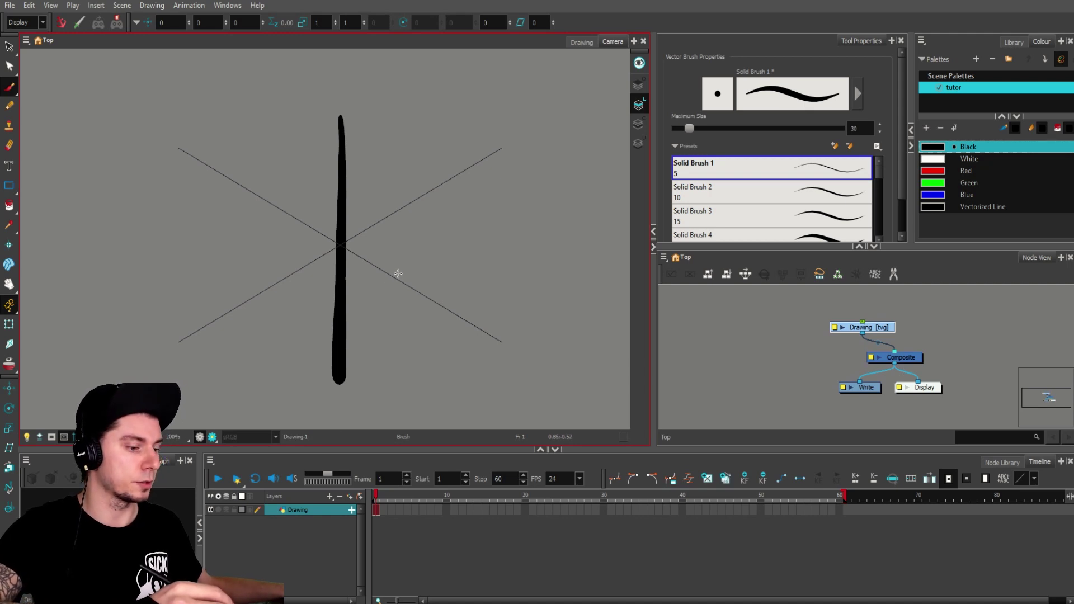
key(ctrl+z)
key(ctrl+z)
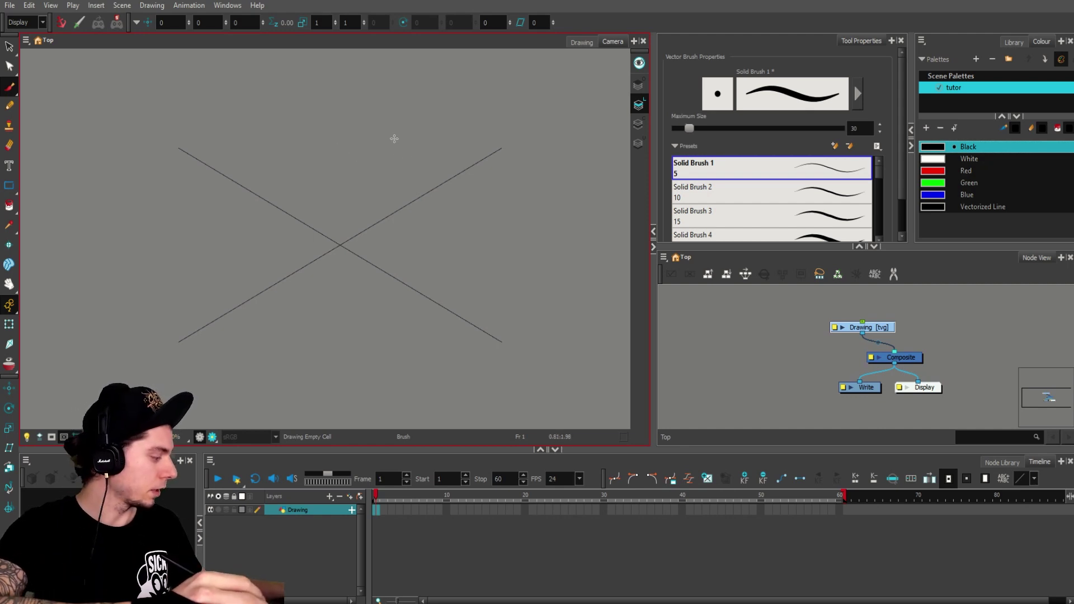
Step: Draw a straight vertical black brush stroke through the centre of the safe area cross on frame 1
drag(338, 147, 338, 376)
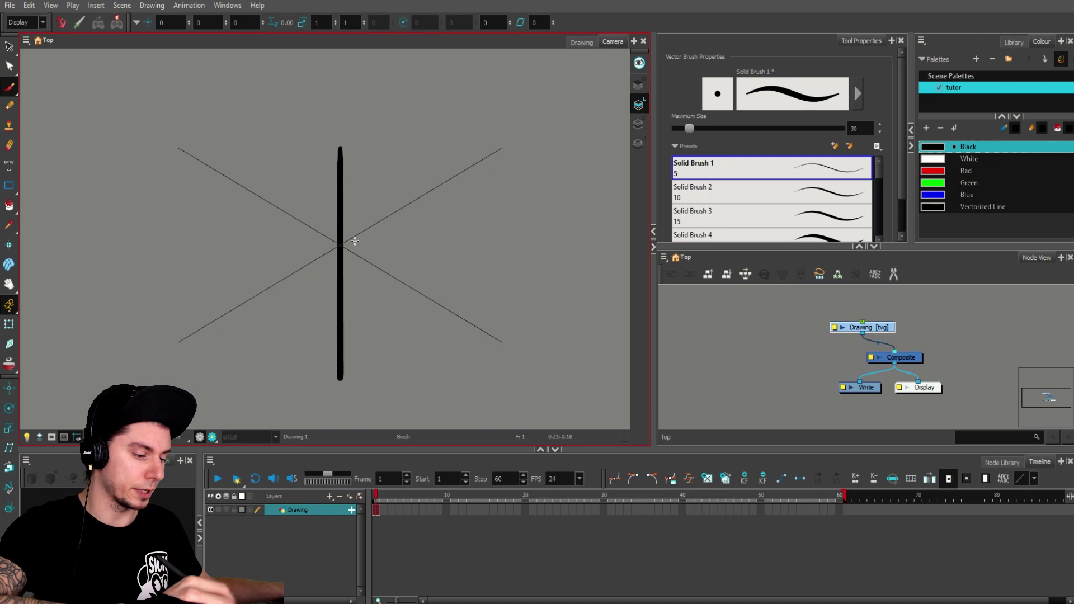
Step: Replace the vertical brush stroke with a freshly drawn one and move it so its middle sits on the safe area cross
key(ctrl+z)
drag(342, 133, 342, 383)
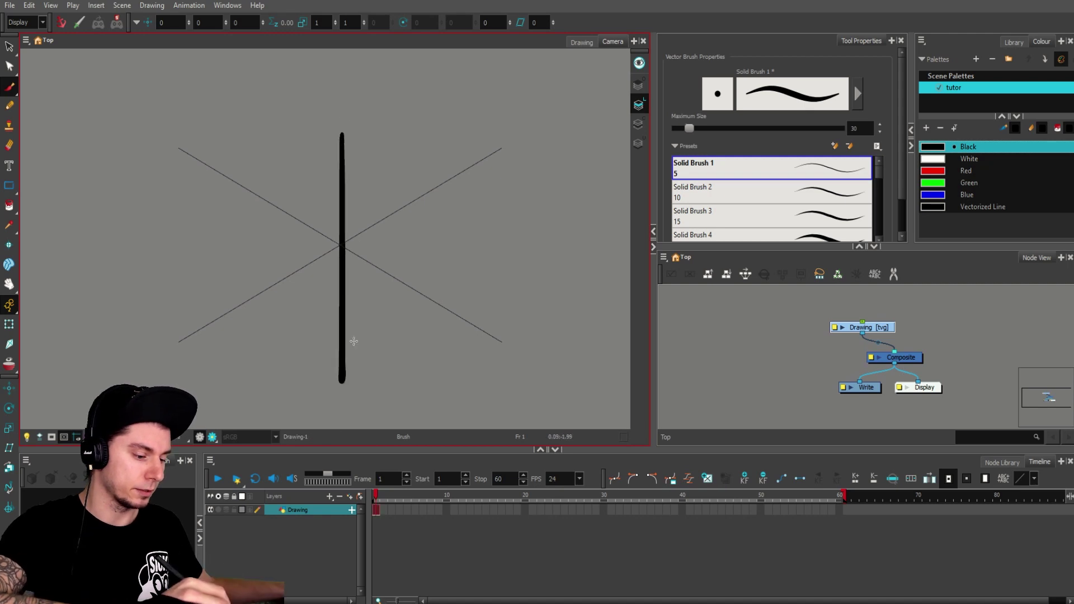
key(alt+s)
key(ctrl+a)
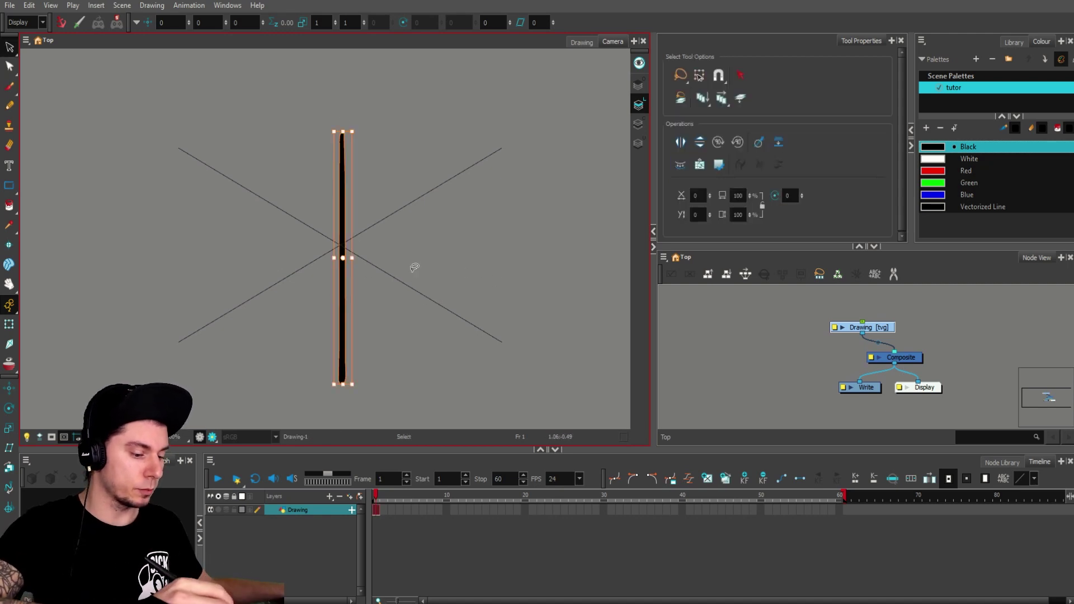
click(440, 246)
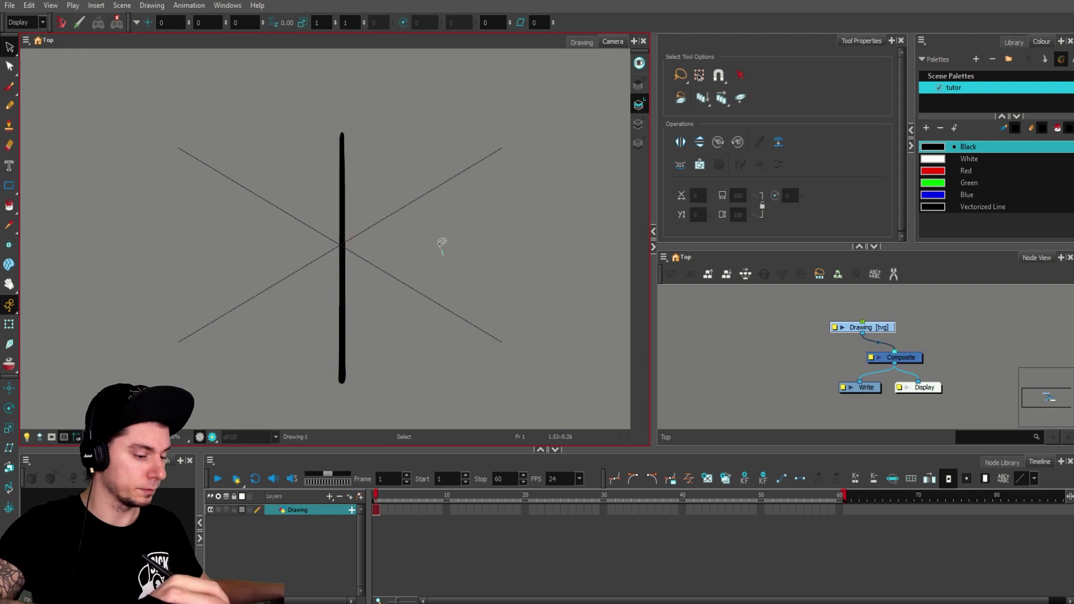
key(ctrl+a)
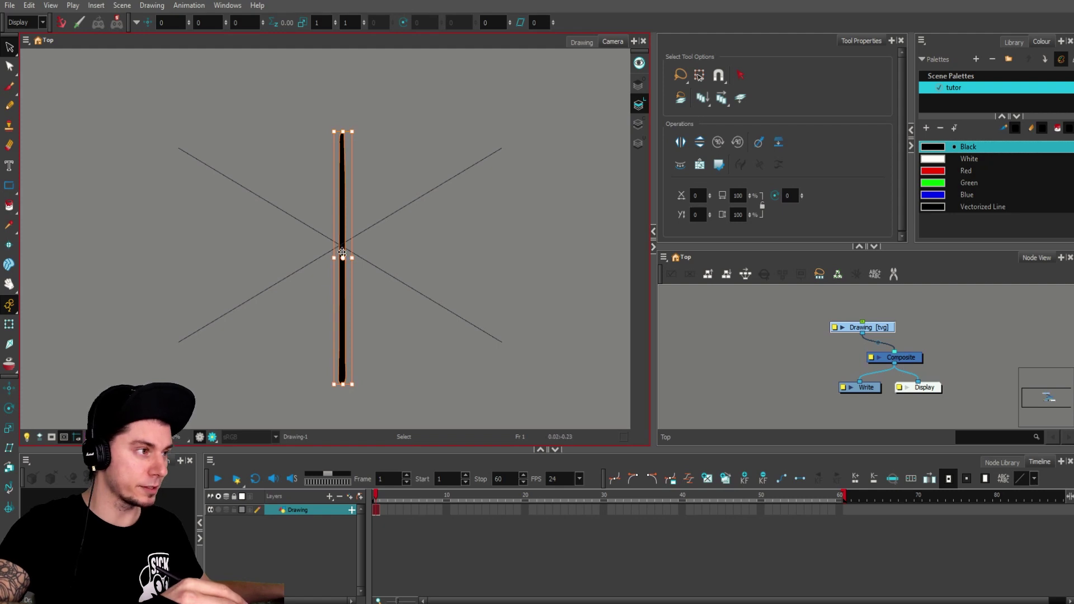
drag(348, 292, 342, 284)
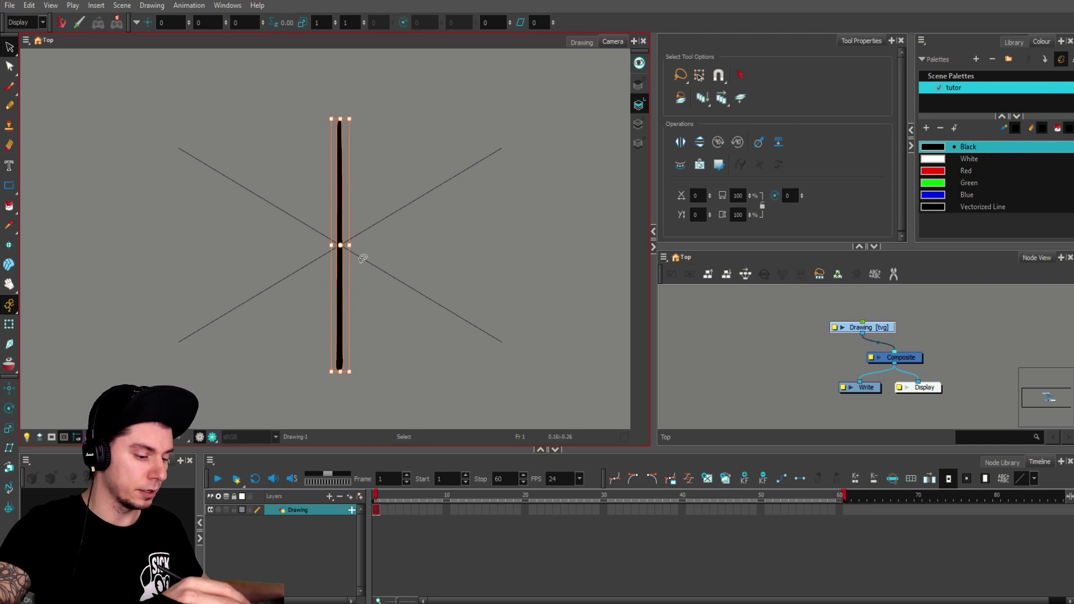
mouse_move(315, 334)
mouse_down()
mouse_move(388, 270)
mouse_move(416, 303)
mouse_up()
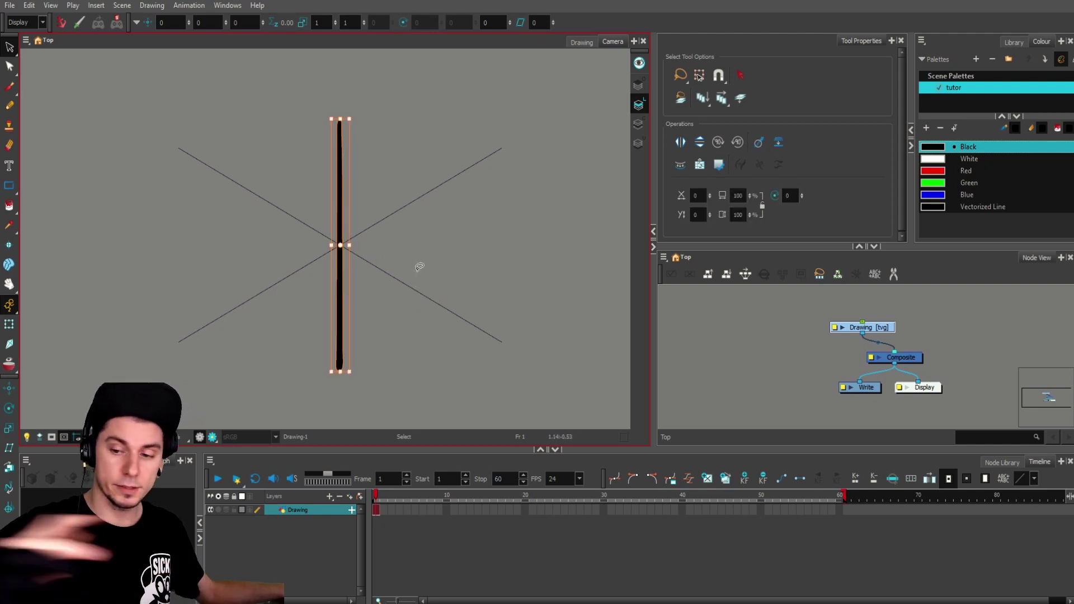
Step: Duplicate the vertical stroke, nudge the copy exactly over the original, and rotate the copy 90 degrees to form a plus shape
key(ctrl+d)
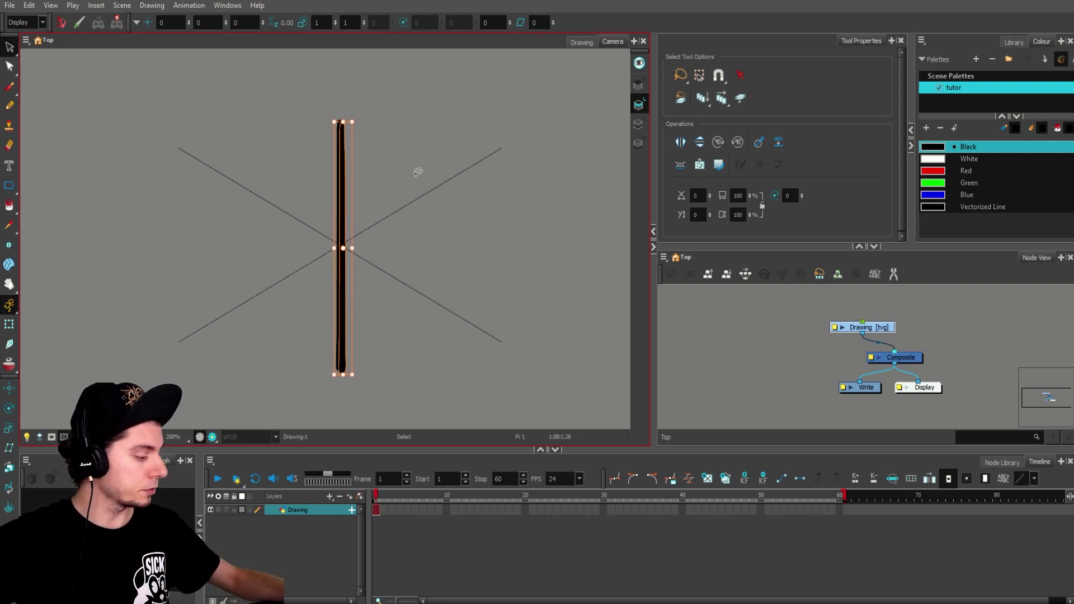
key(Left)
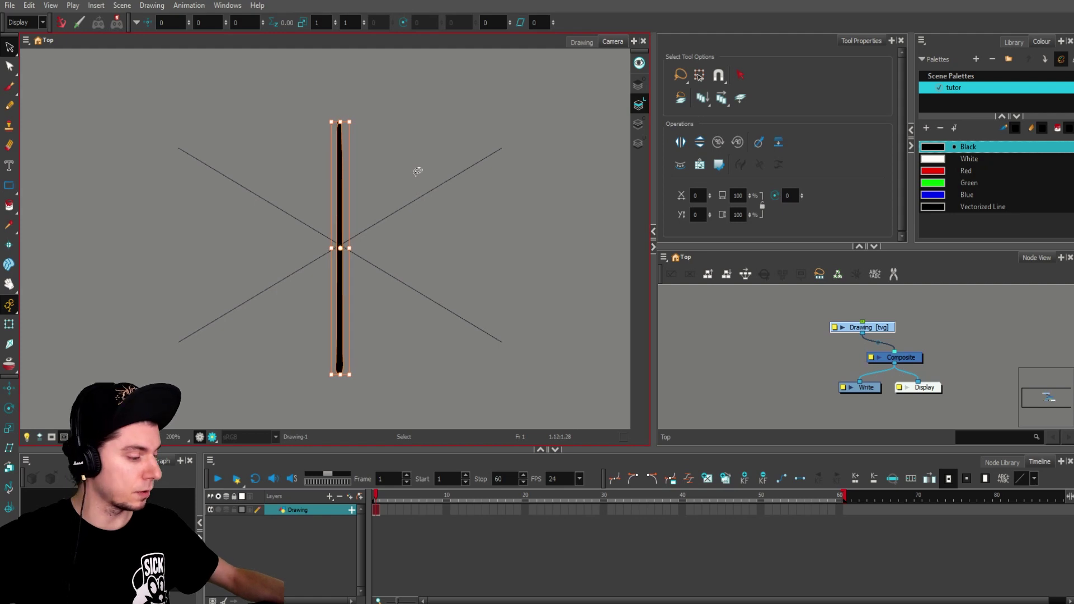
key(Up)
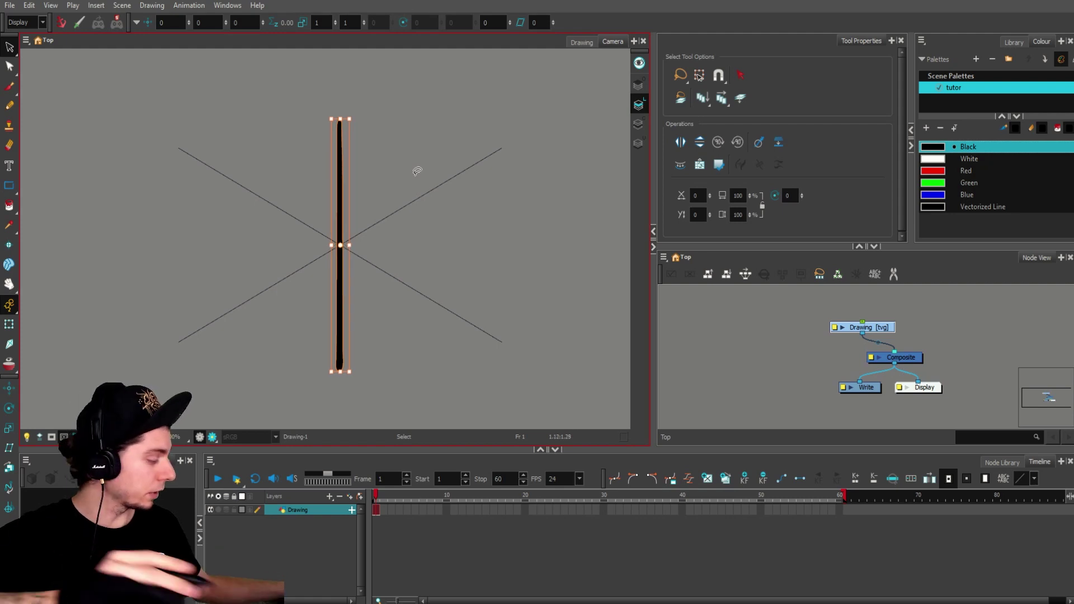
key(ctrl+c)
key(ctrl+v)
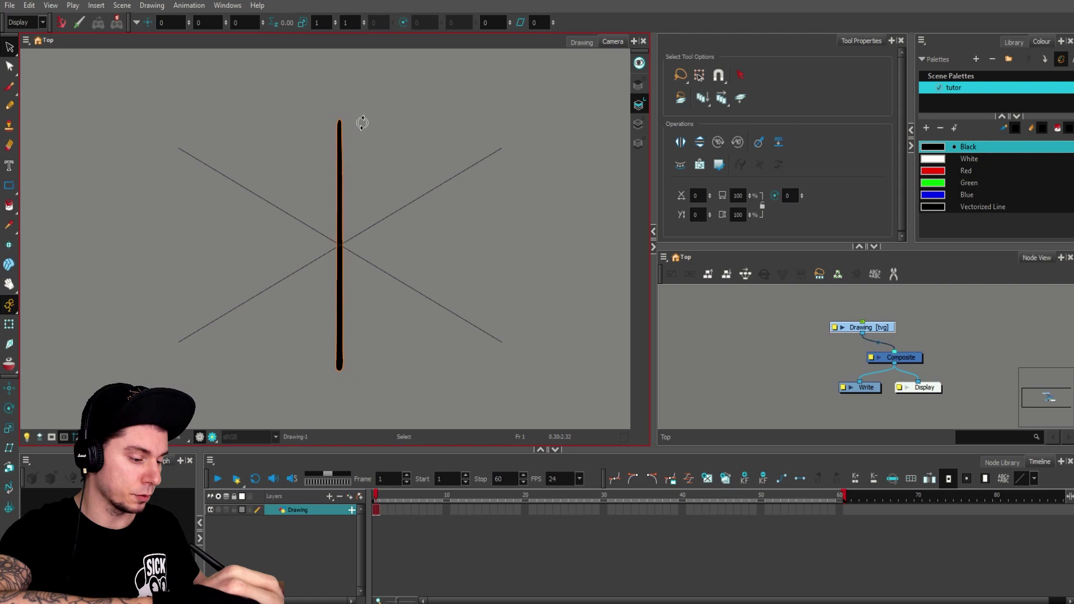
drag(360, 119, 451, 270)
click(470, 320)
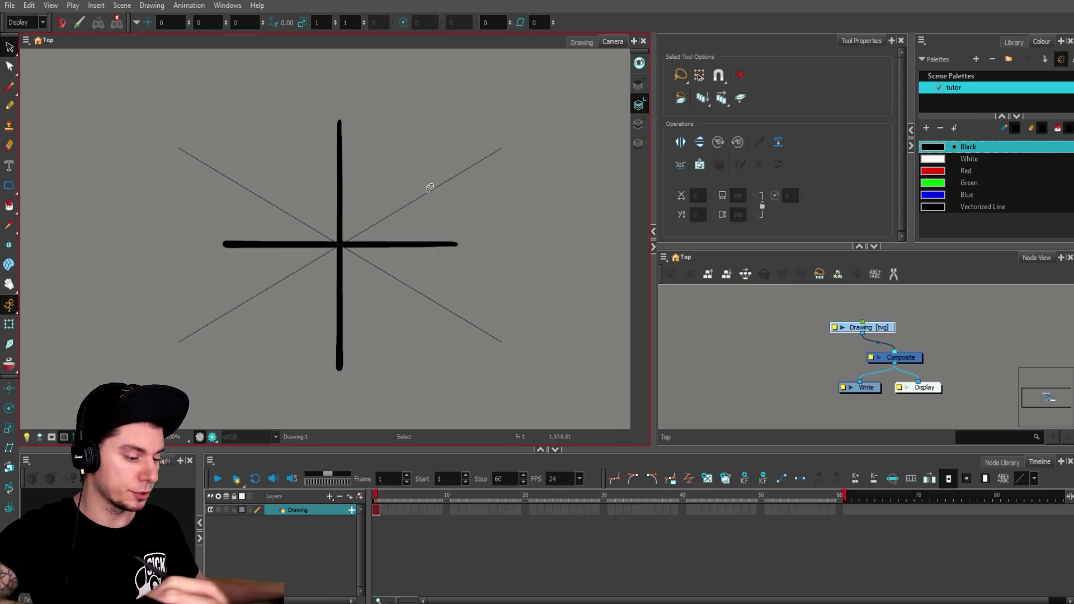
Step: Select both strokes of the plus shape and enlarge them evenly around the safe area centre
key(ctrl+a)
drag(460, 118, 475, 101)
mouse_move(484, 209)
mouse_down()
mouse_move(412, 154)
mouse_move(285, 350)
mouse_up()
drag(475, 101, 479, 96)
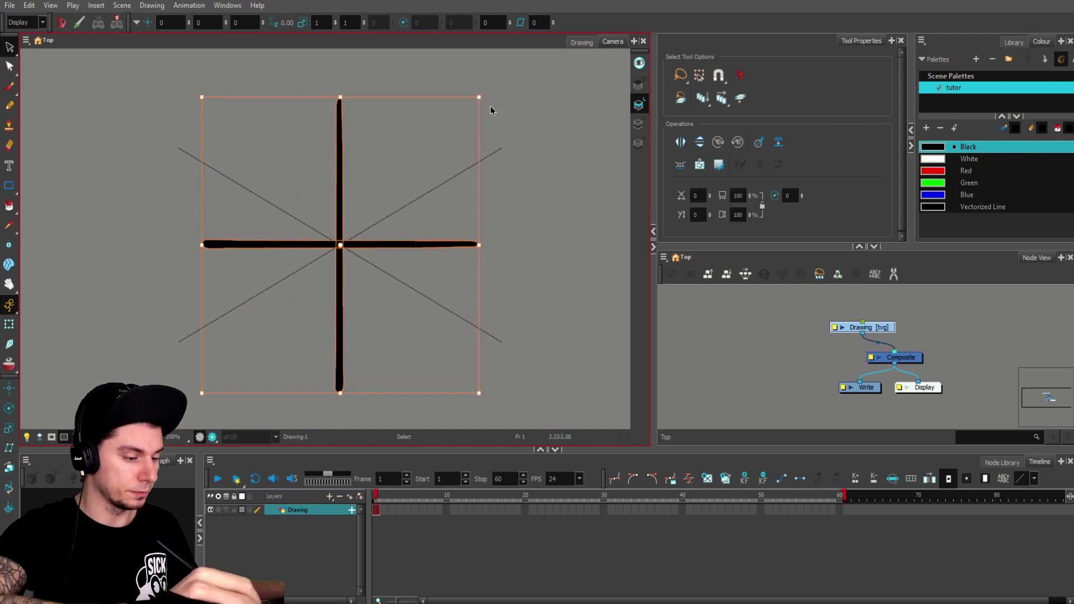
click(510, 156)
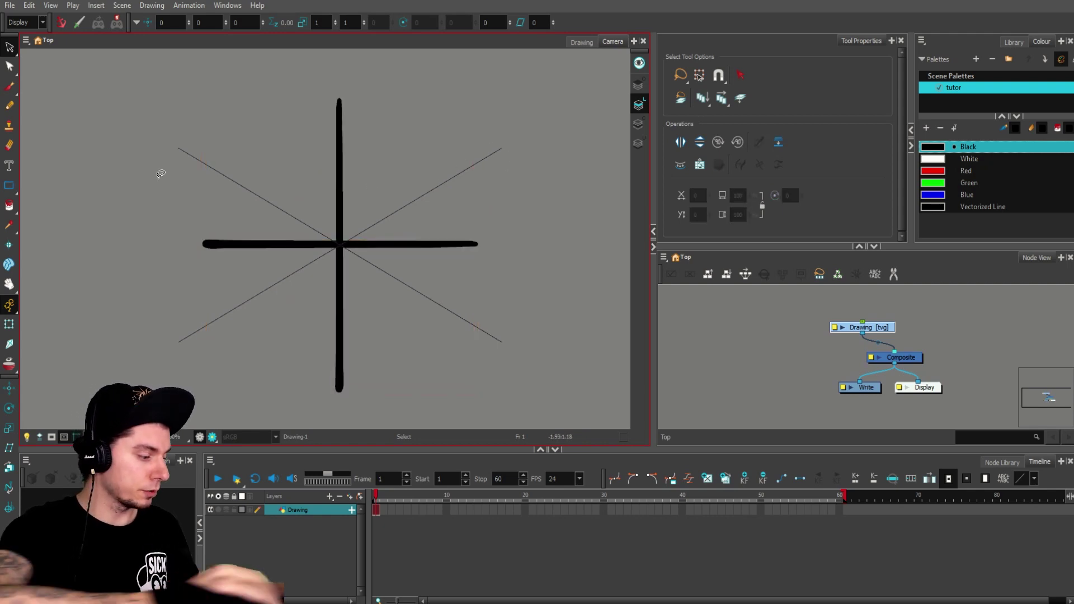
Step: Draw a black ellipse from the centre of the plus shape outward so it passes through the ends of all four arms
click(11, 188)
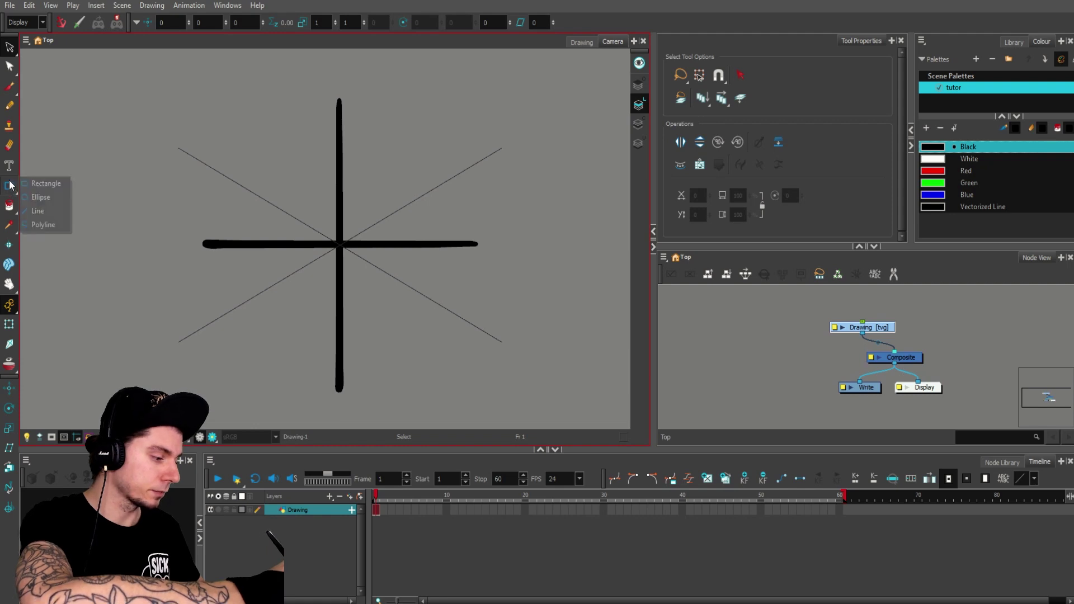
click(49, 199)
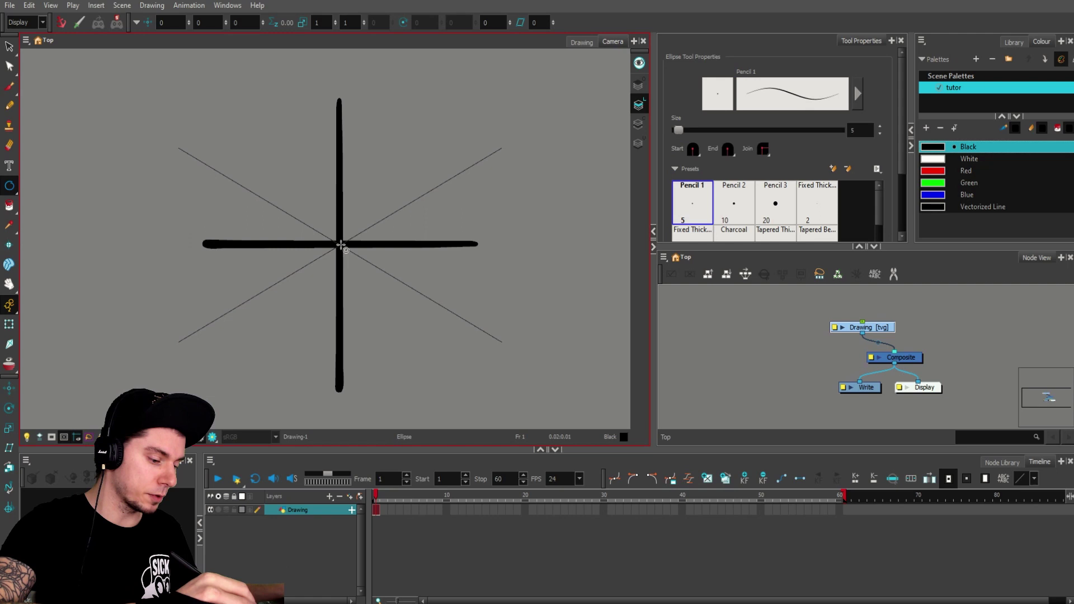
mouse_move(342, 244)
mouse_down()
mouse_move(407, 256)
mouse_move(485, 295)
mouse_up()
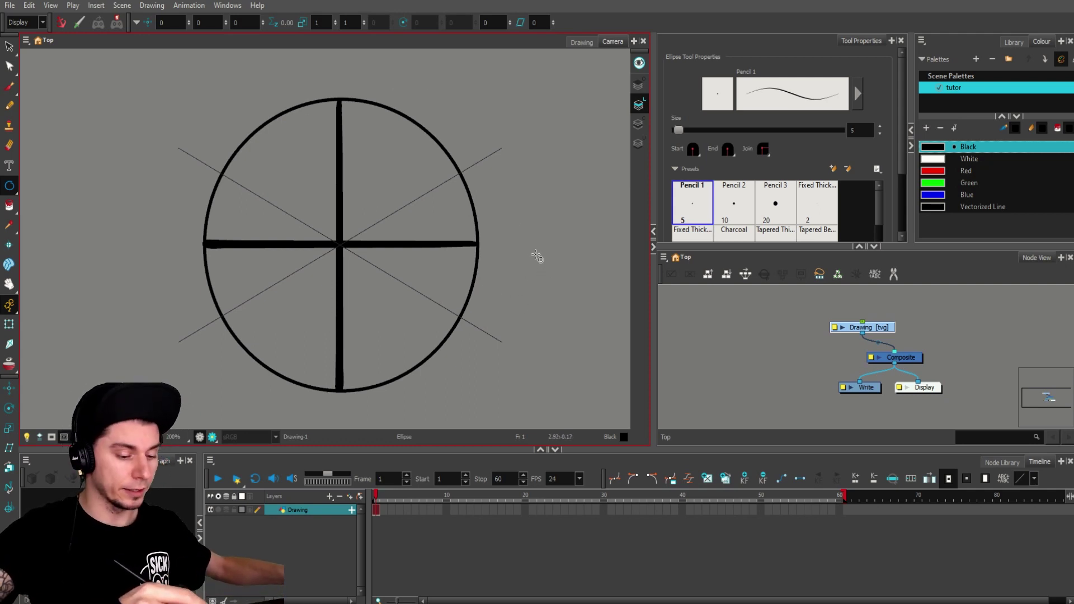
Step: Paint a black brush dot at each of the four points where the plus shape's arms meet the ellipse
key(alt+b)
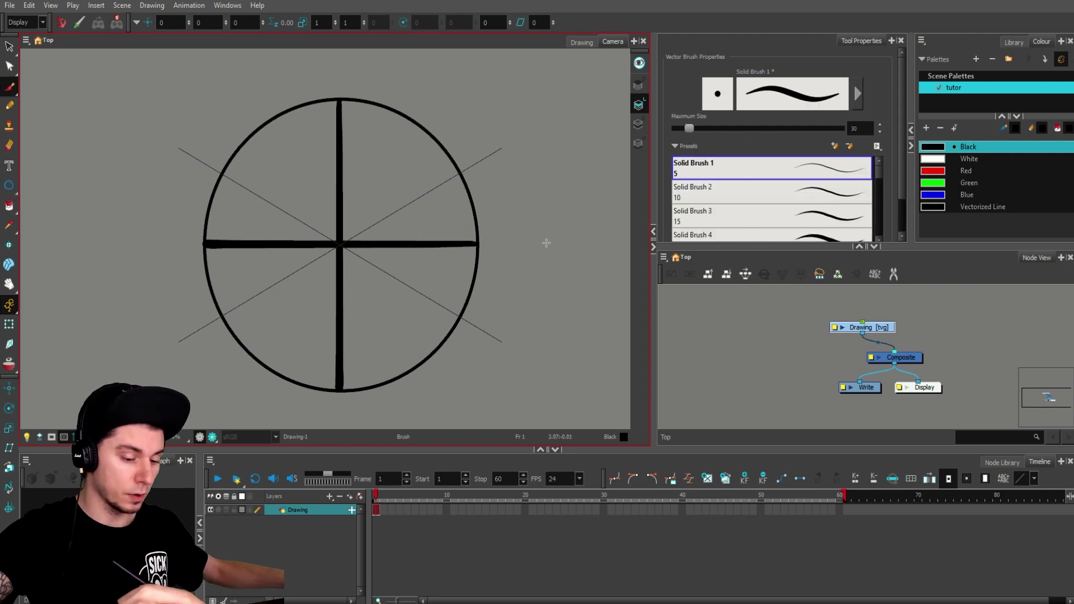
click(477, 242)
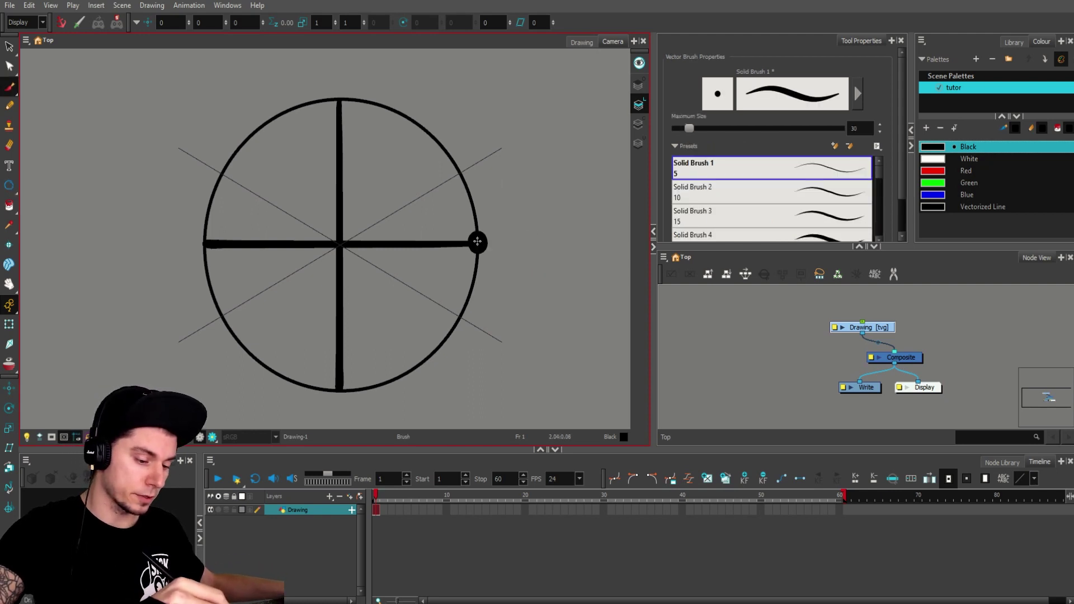
drag(339, 96, 340, 95)
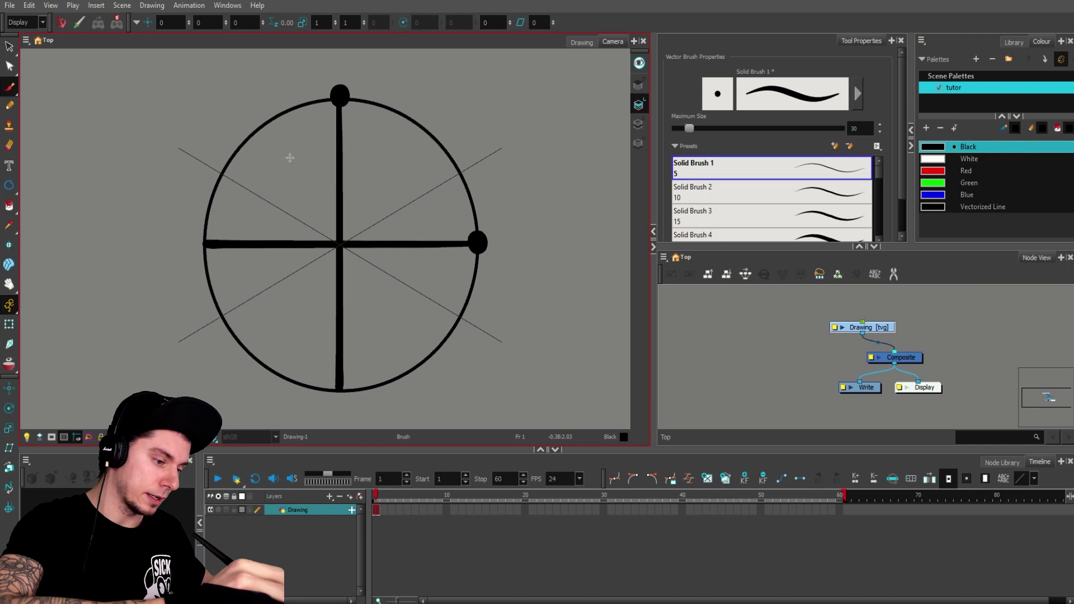
drag(202, 243, 202, 242)
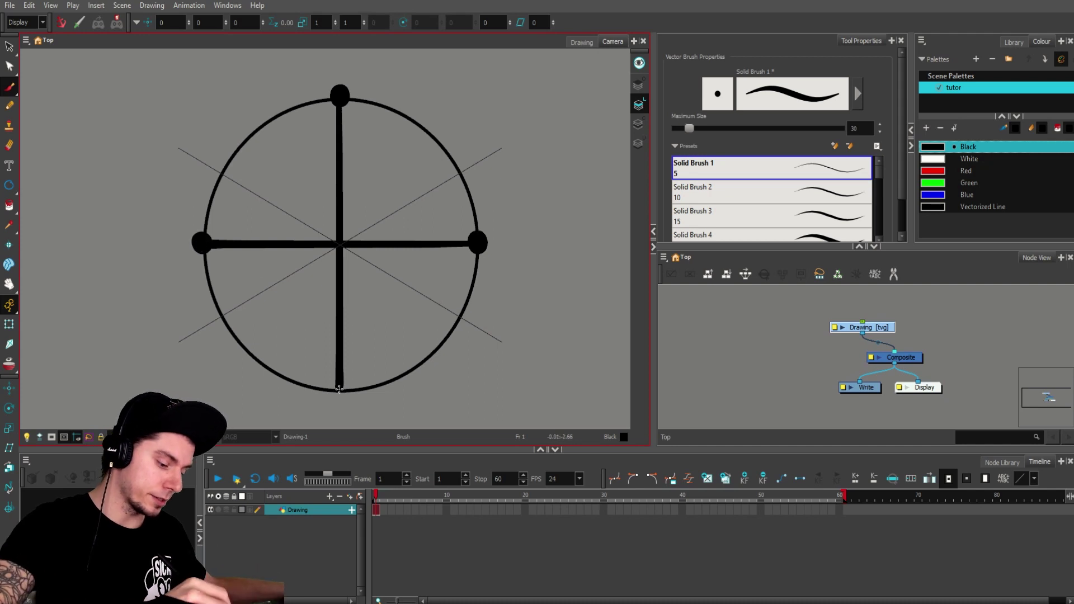
drag(339, 387, 340, 389)
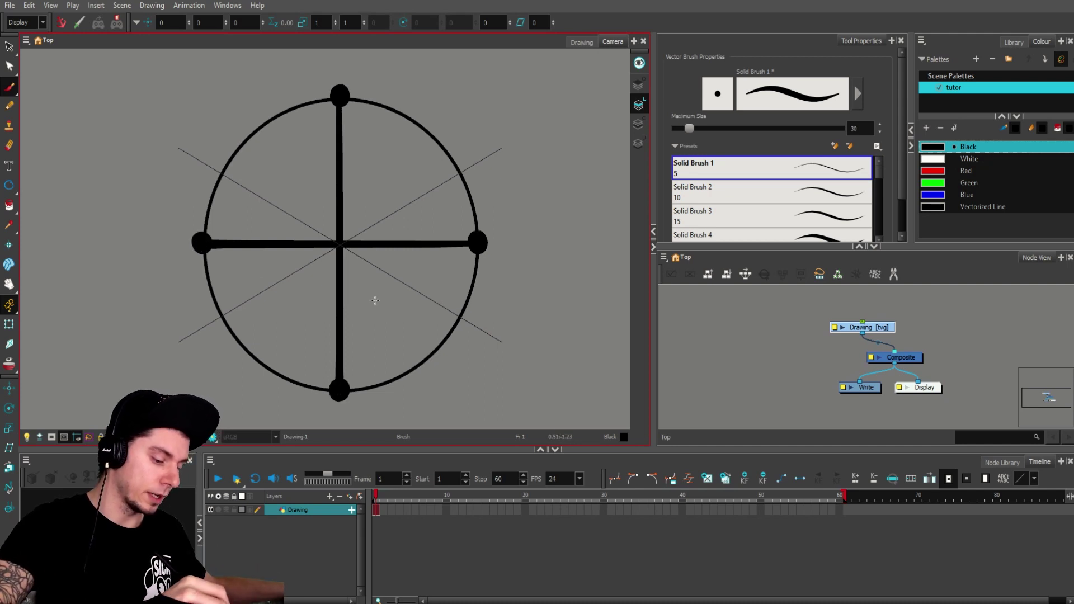
Step: Select the two crossing brush strokes inside the ellipse and delete them, keeping the ellipse and its four dots
key(alt+s)
mouse_move(378, 265)
mouse_down()
mouse_move(308, 197)
mouse_move(376, 268)
mouse_up()
key(Delete)
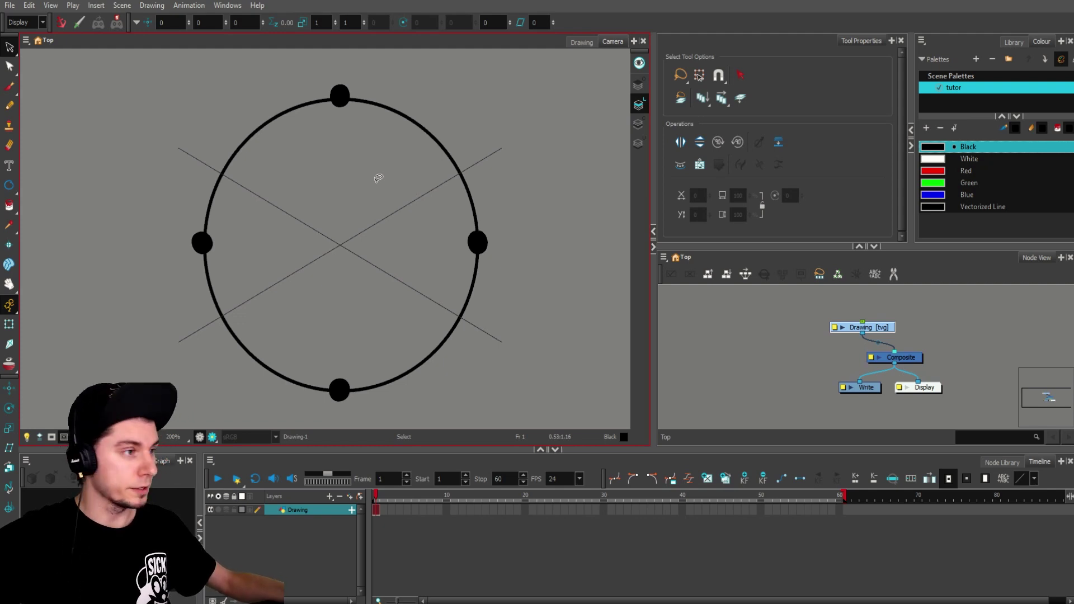
Step: Flip back and forth through the first frames of the Timeline to compare the ellipse drawing with the empty frames
key(period)
key(period)
key(period)
key(comma)
key(comma)
key(comma)
key(period)
key(period)
key(period)
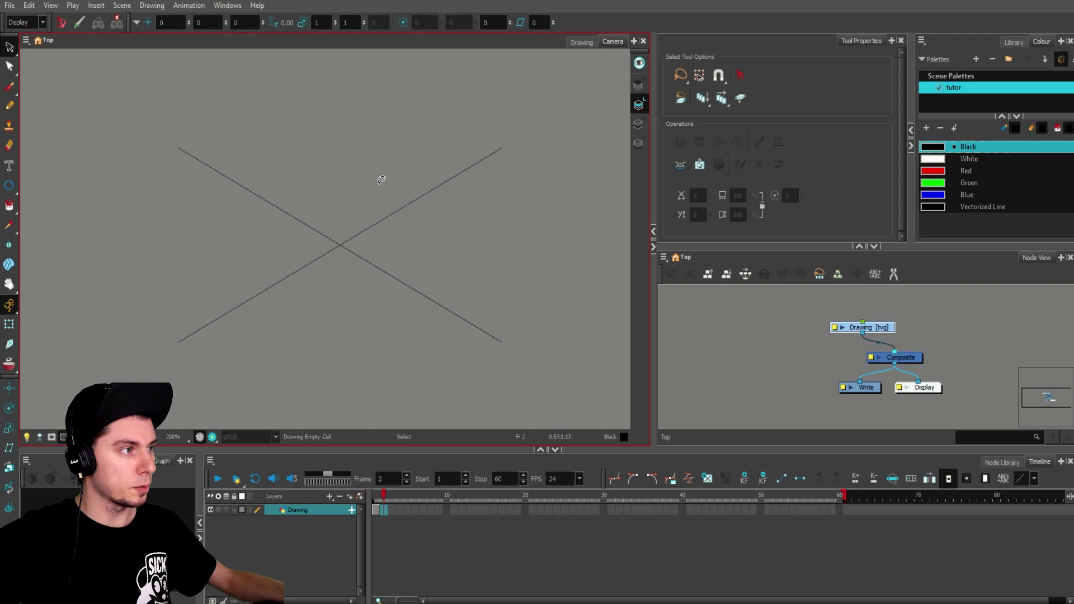
key(comma)
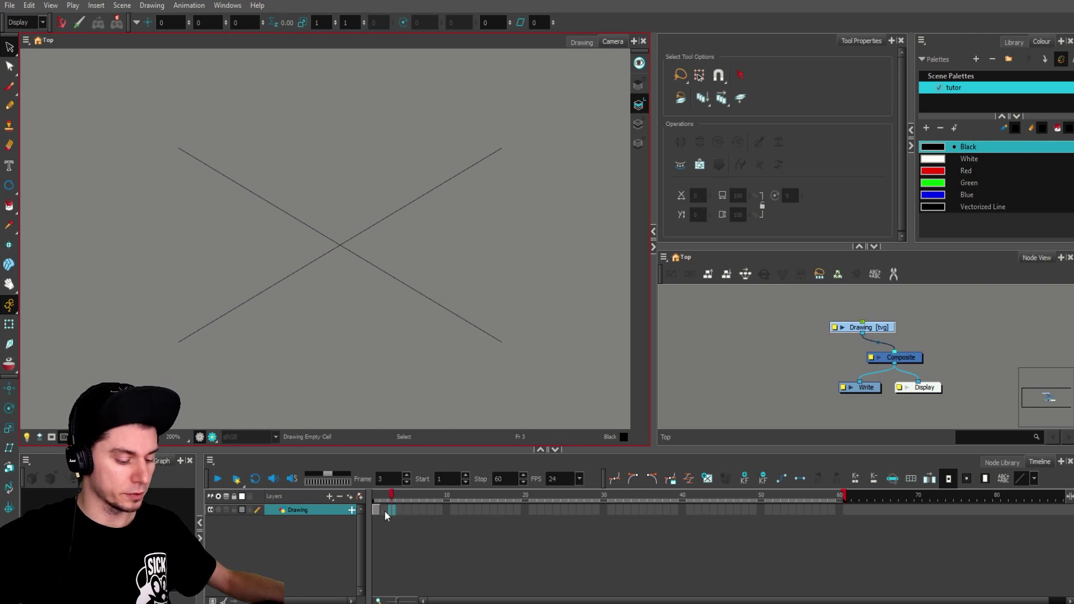
key(period)
key(comma)
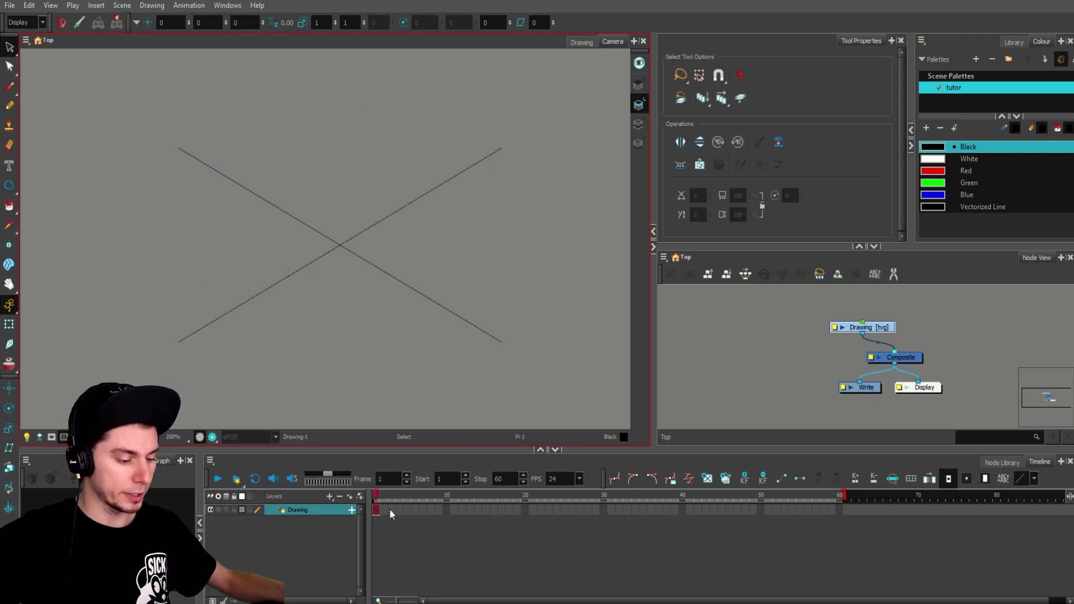
key(period)
key(comma)
click(380, 509)
key(period)
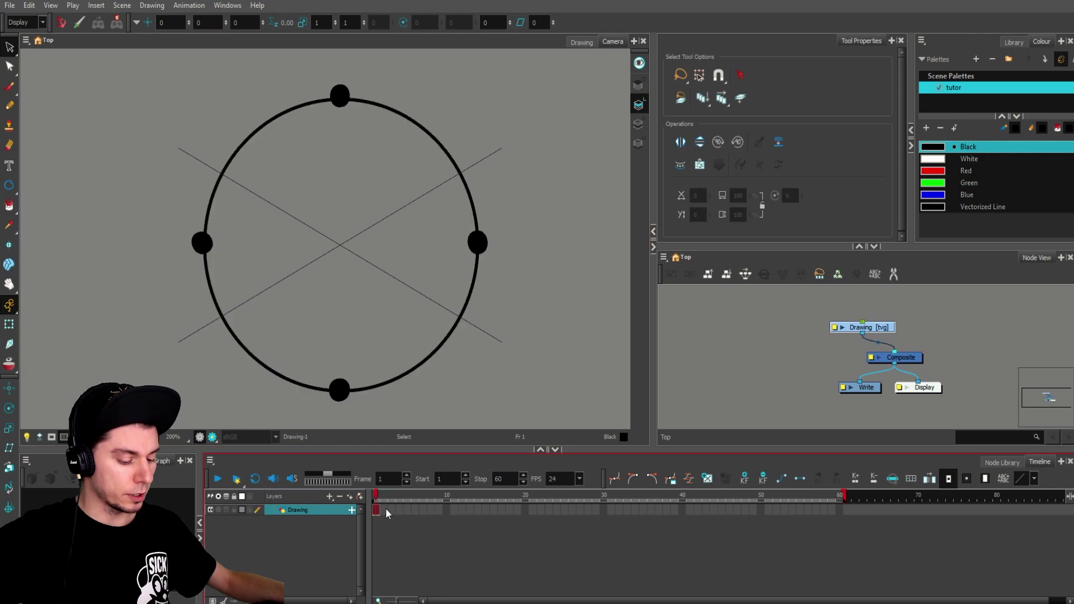
Step: Go to frame 2 and turn on Onion Skin to show the frame 1 drawing, toggling it off and on to compare
key(comma)
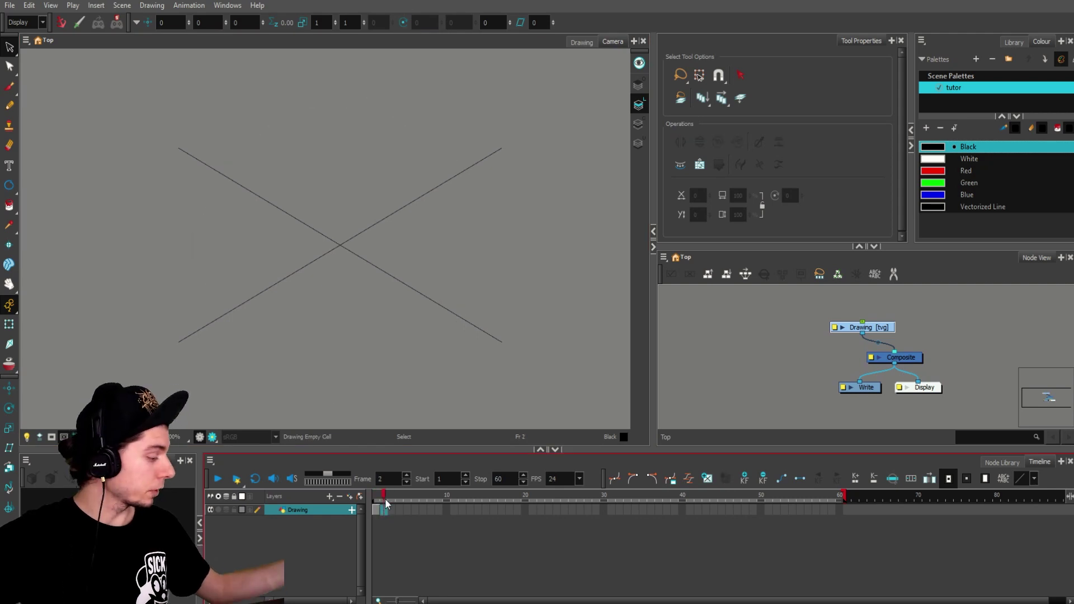
key(alt+o)
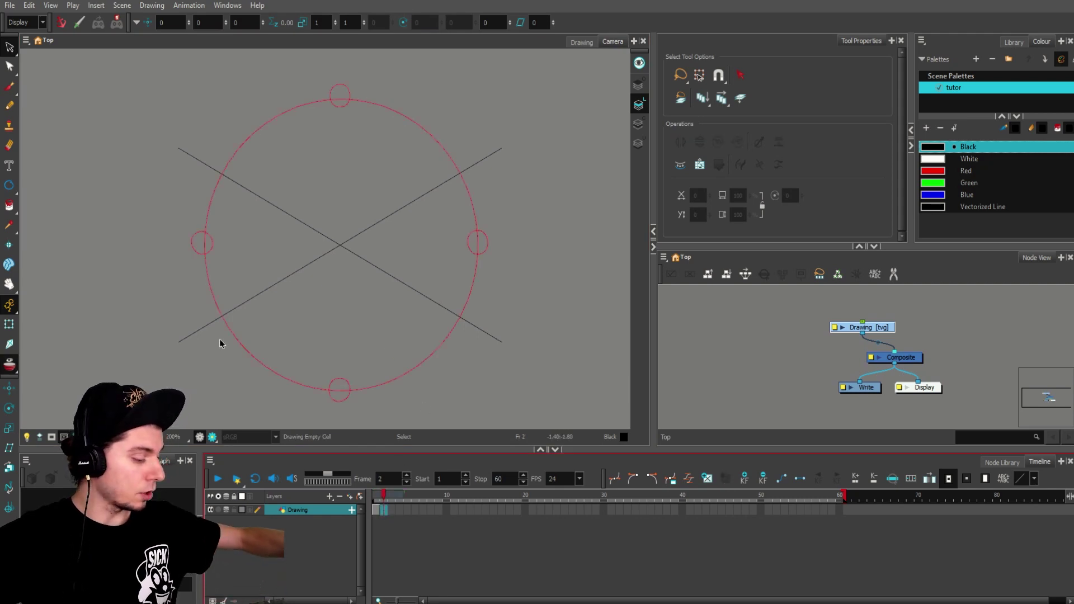
click(12, 367)
click(13, 368)
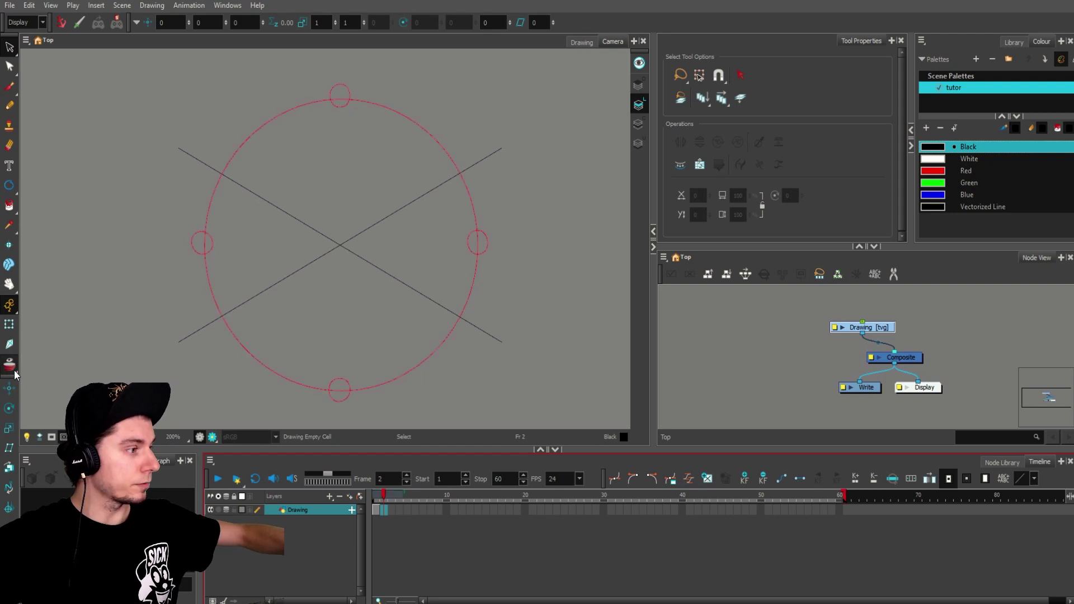
click(14, 370)
click(13, 370)
click(13, 370)
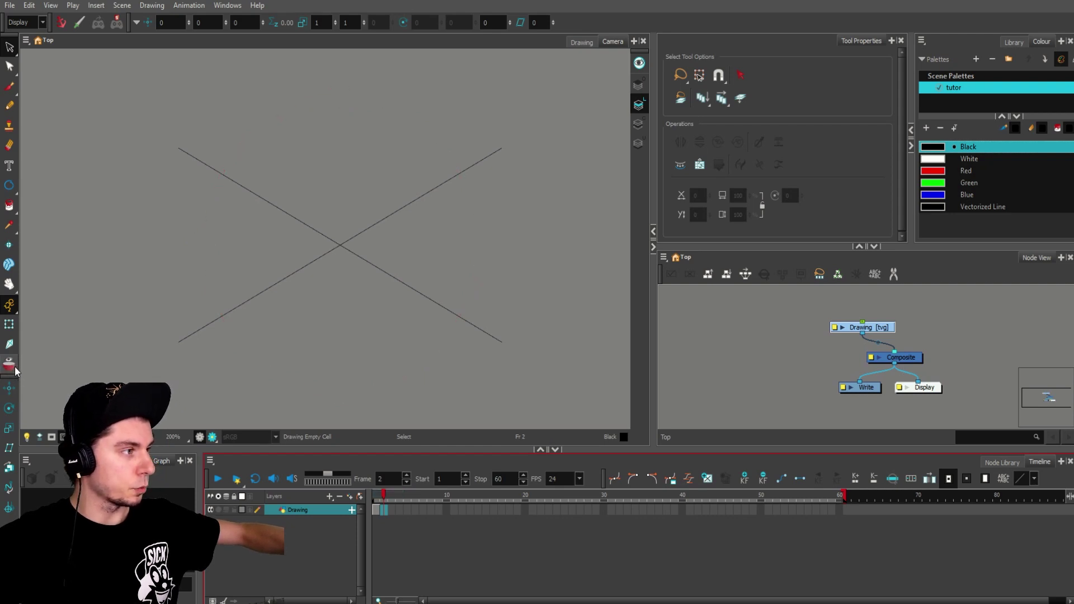
click(14, 370)
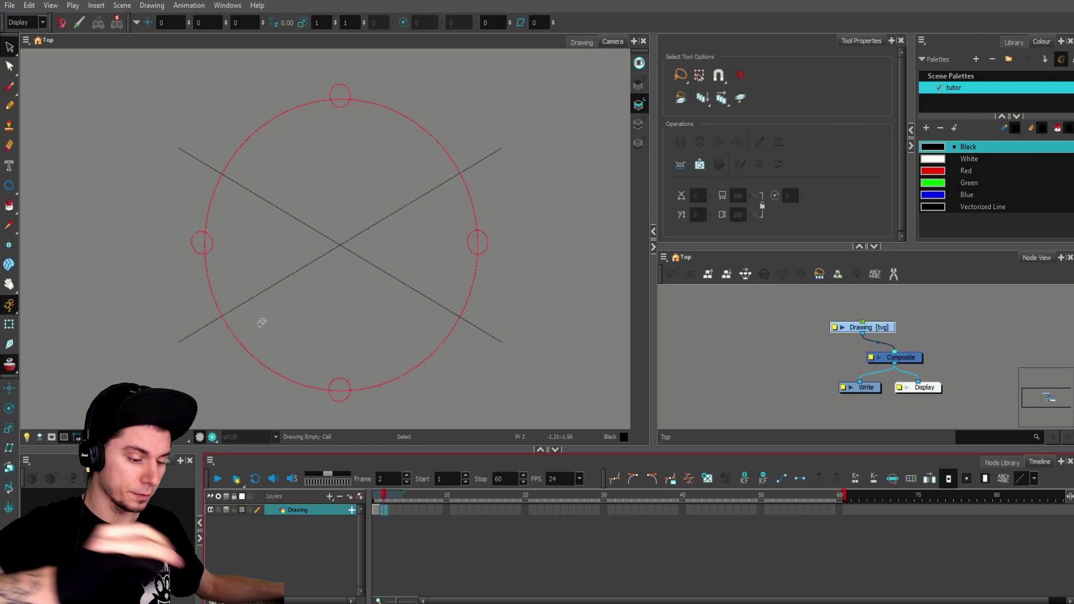
Step: Sketch a counter-clockwise curved arrow inside the ellipse on frame 2 as a direction guide, redraw it once, and delete it
key(alt+b)
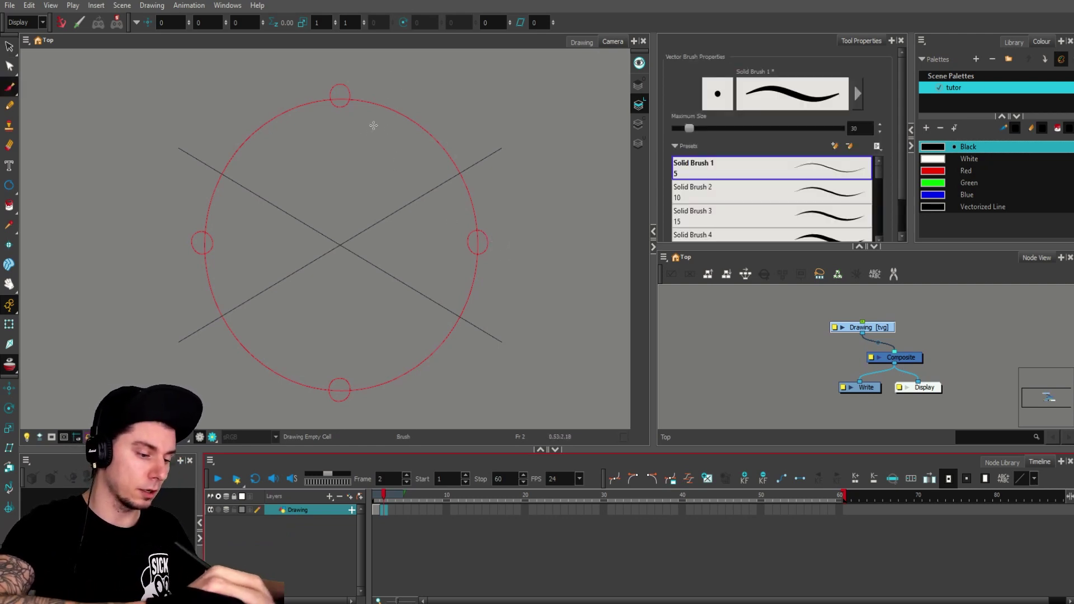
mouse_move(372, 123)
mouse_down()
mouse_move(229, 227)
mouse_move(347, 361)
mouse_move(363, 305)
mouse_move(391, 359)
mouse_up()
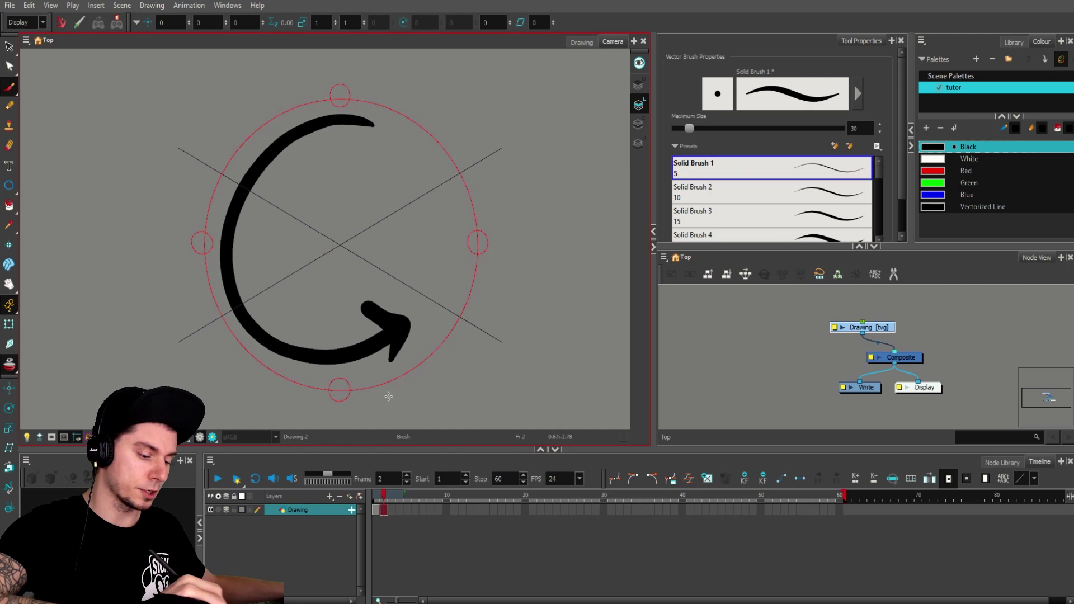
key(ctrl+z)
mouse_move(337, 132)
mouse_down()
mouse_move(301, 344)
mouse_move(373, 312)
mouse_move(399, 353)
mouse_up()
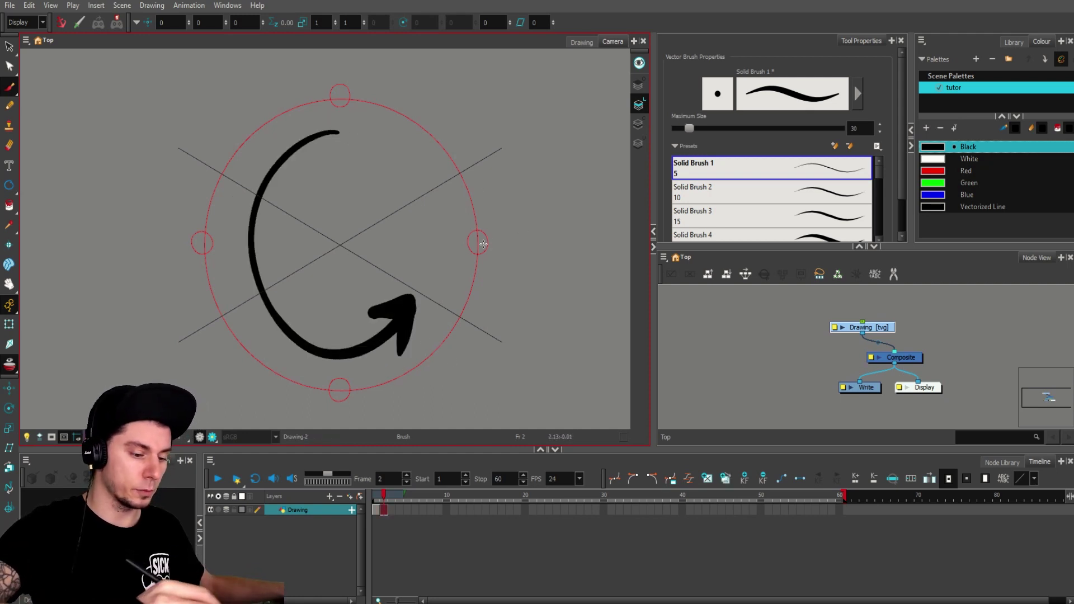
key(Delete)
Step: Sketch the dots' inward curving path from the guide's upper dot to its centre on frame 2, and delete the sketch
key(alt+b)
click(332, 95)
click(304, 113)
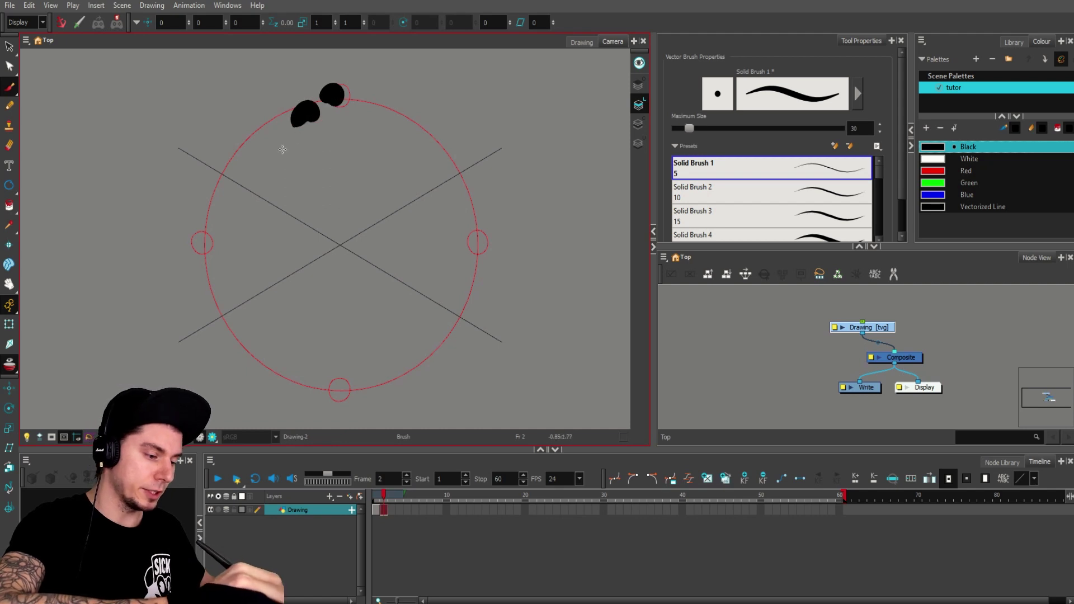
mouse_move(283, 149)
mouse_down()
mouse_move(261, 199)
mouse_move(281, 262)
mouse_move(320, 258)
mouse_move(340, 240)
mouse_up()
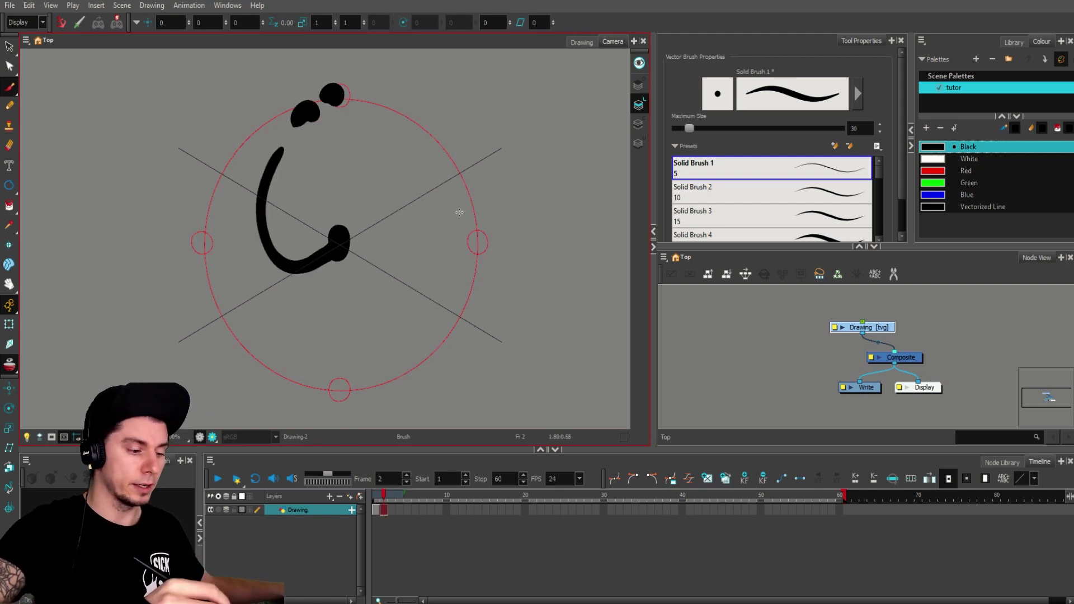
key(alt+s)
mouse_move(396, 148)
mouse_down()
mouse_move(288, 90)
mouse_move(356, 302)
mouse_up()
right_click(356, 309)
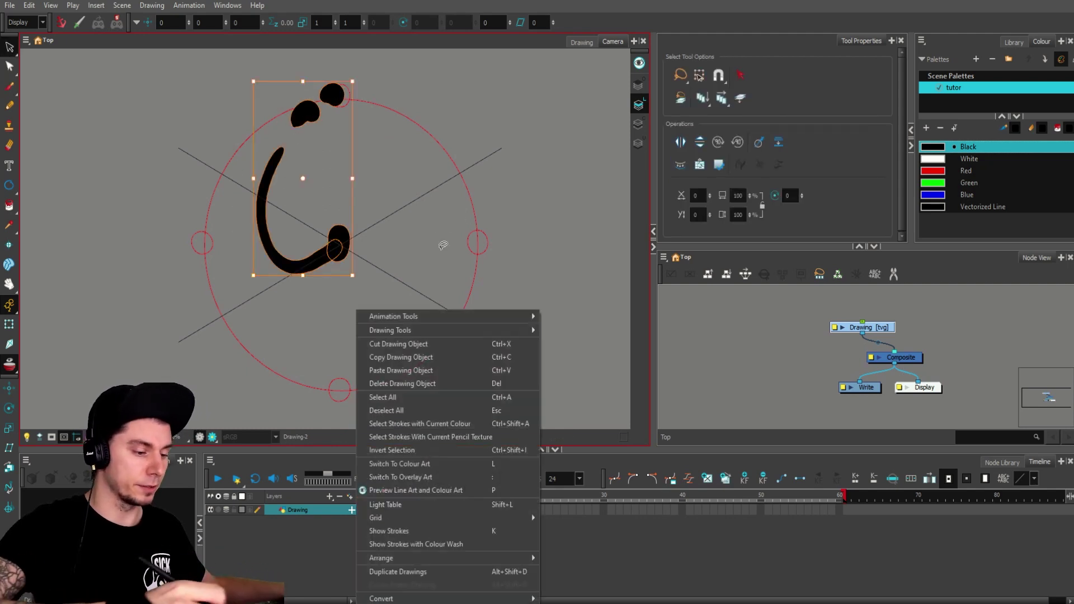
click(408, 165)
mouse_move(397, 150)
mouse_down()
mouse_move(321, 304)
mouse_move(356, 294)
mouse_up()
key(Delete)
Step: Paint four black dots on frame 2 over the guide's four dots, shifting them very slightly counter-clockwise
key(alt+b)
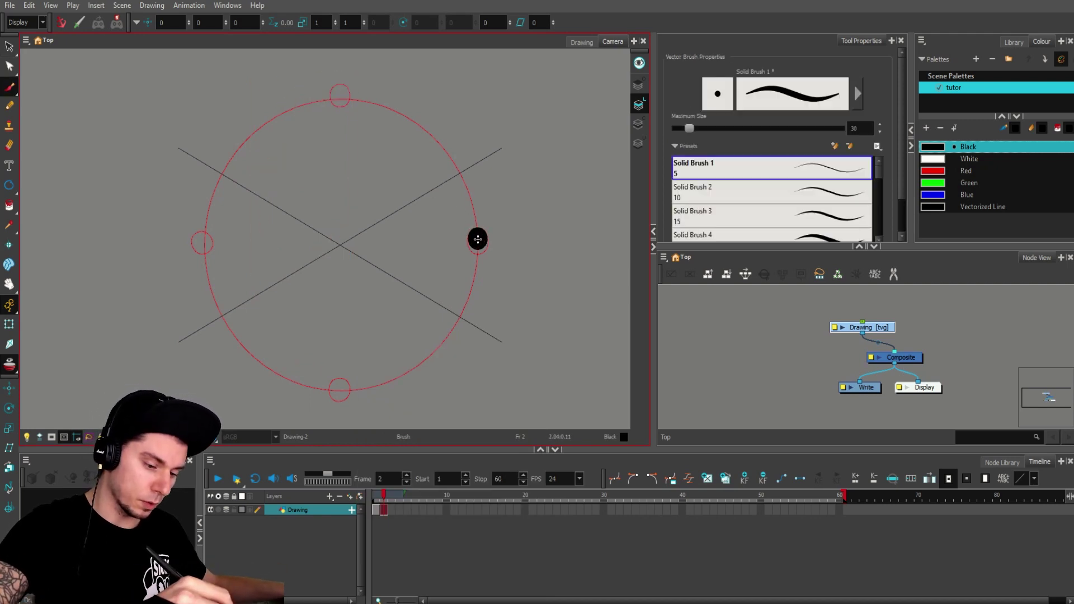
click(337, 96)
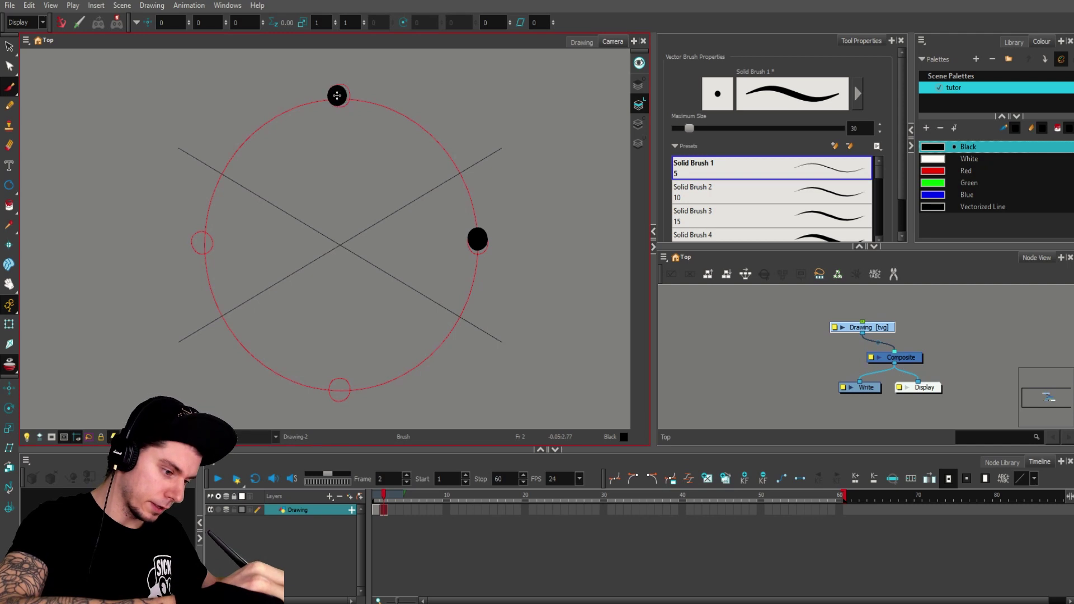
click(202, 244)
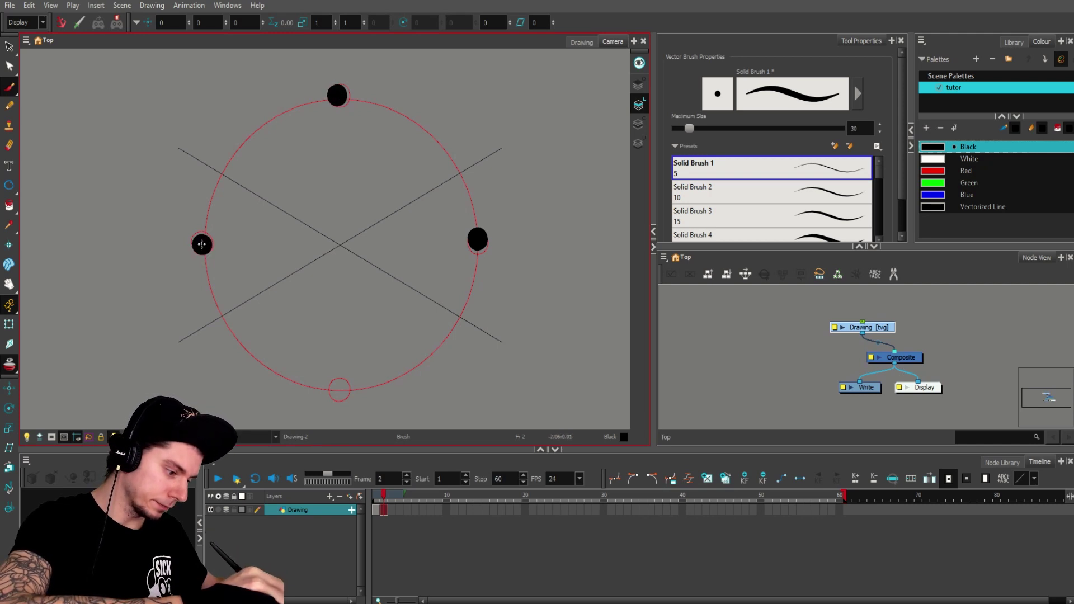
click(340, 390)
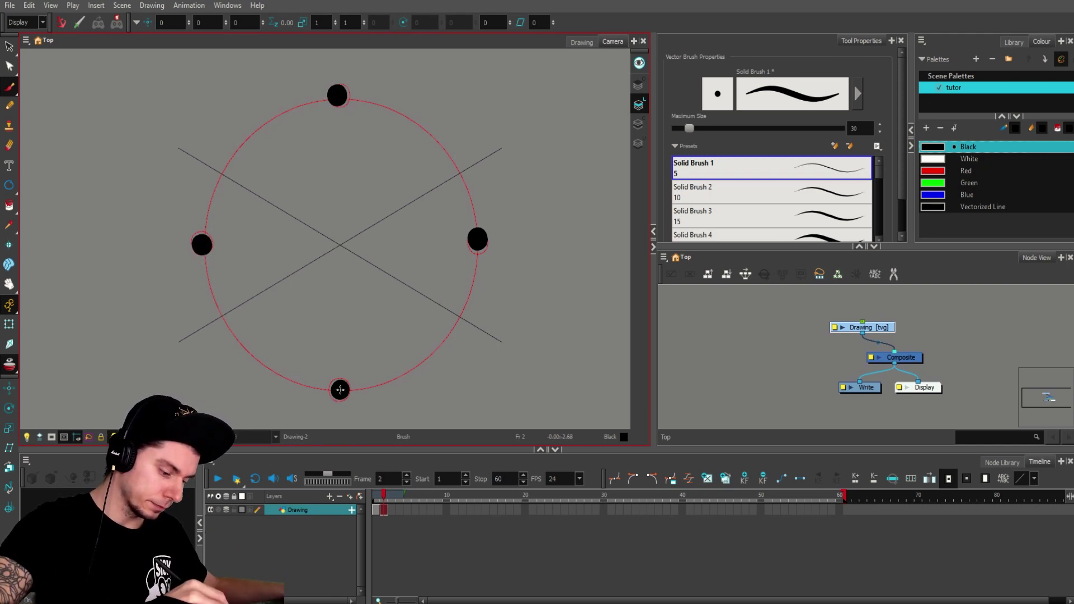
Step: Go to frame 3 and paint four slightly stretched black dots, each a little further counter-clockwise than on frame 2
click(391, 508)
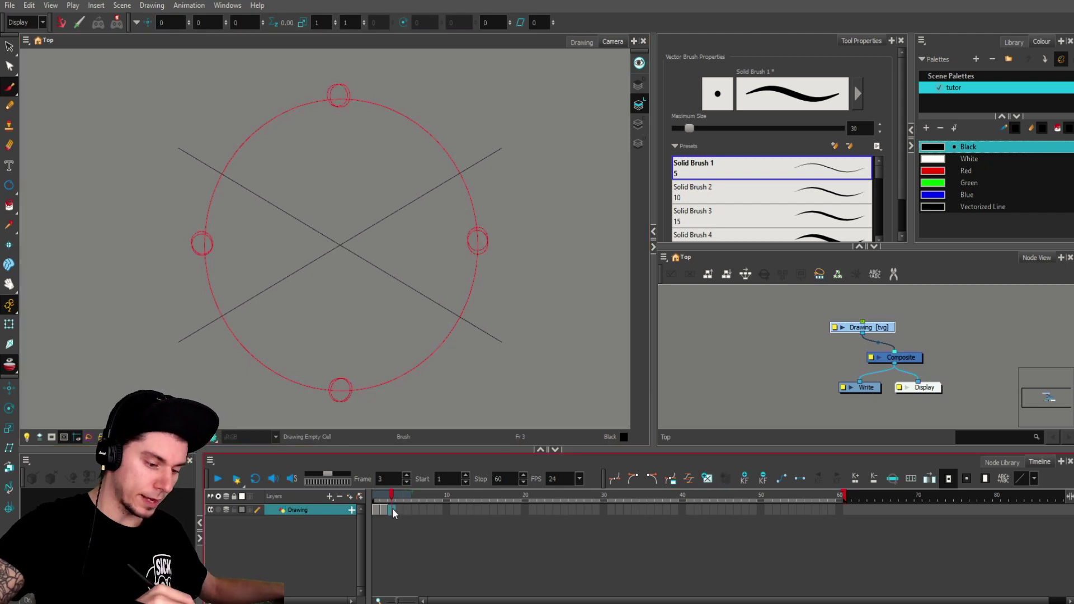
key(ctrl+z)
click(341, 390)
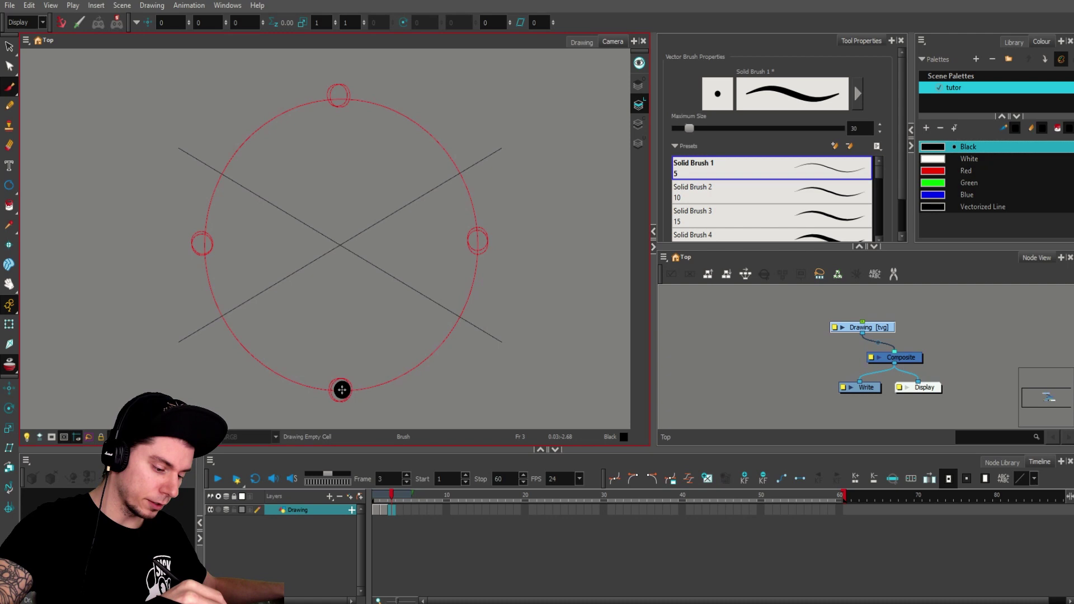
drag(346, 388, 350, 388)
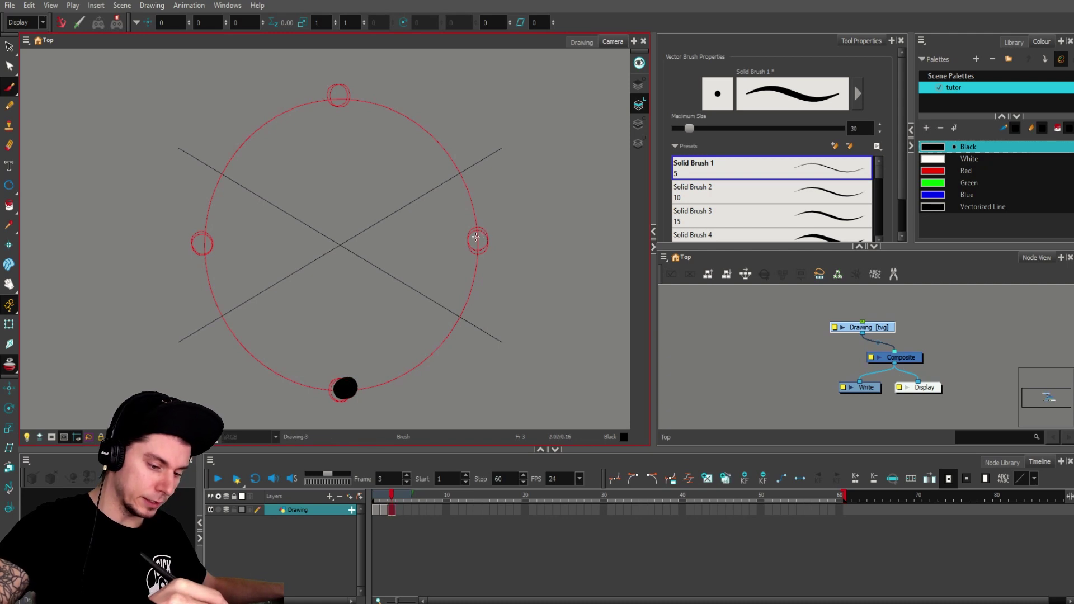
click(475, 233)
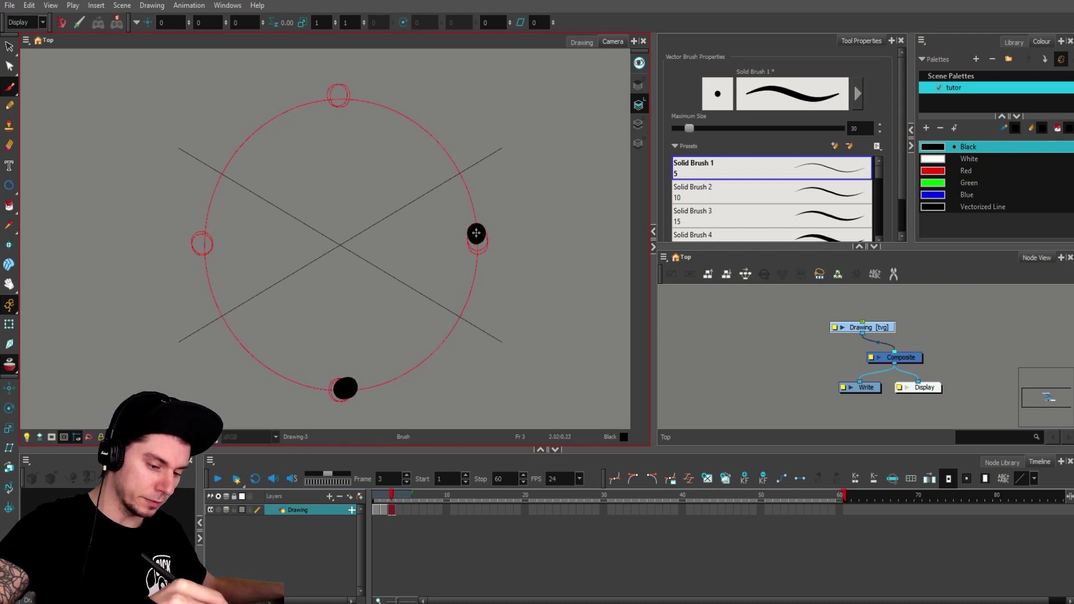
click(333, 94)
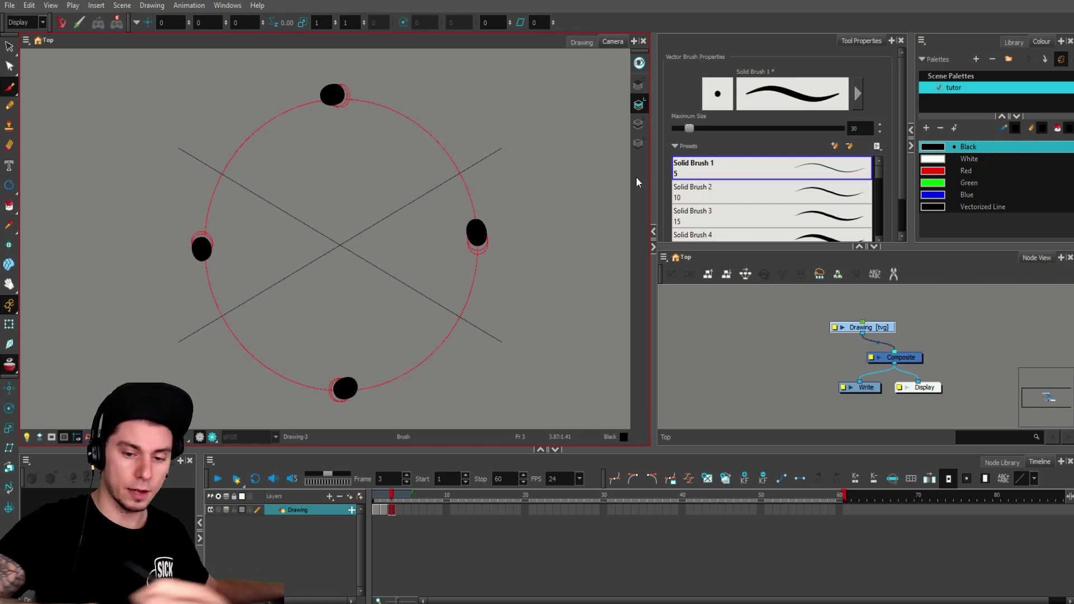
Step: Scribble a test patch in Black near the centre of frame 3 and undo it
click(1040, 40)
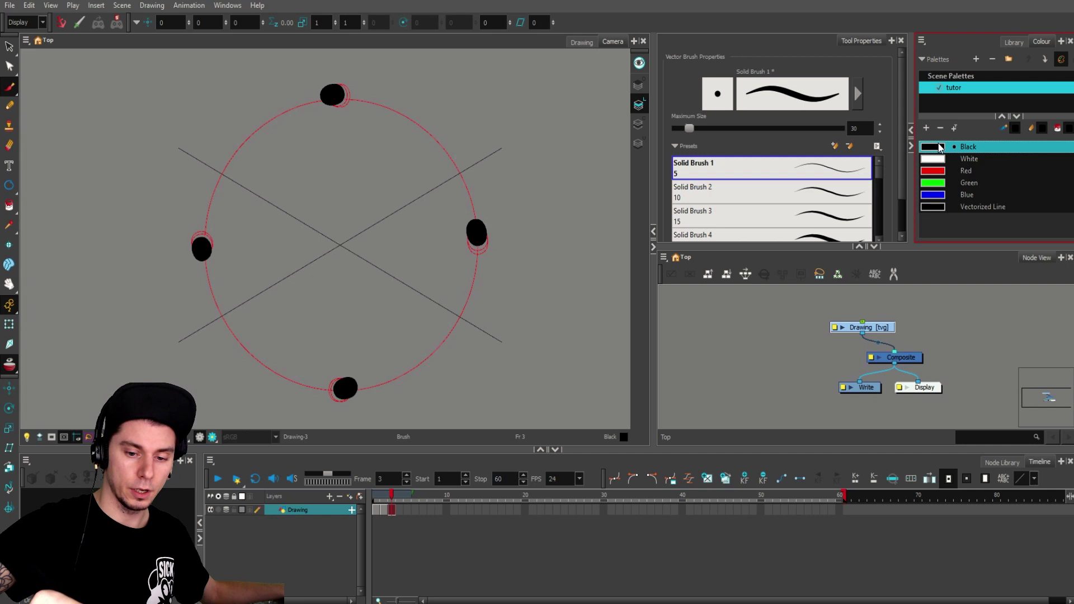
drag(348, 234, 373, 268)
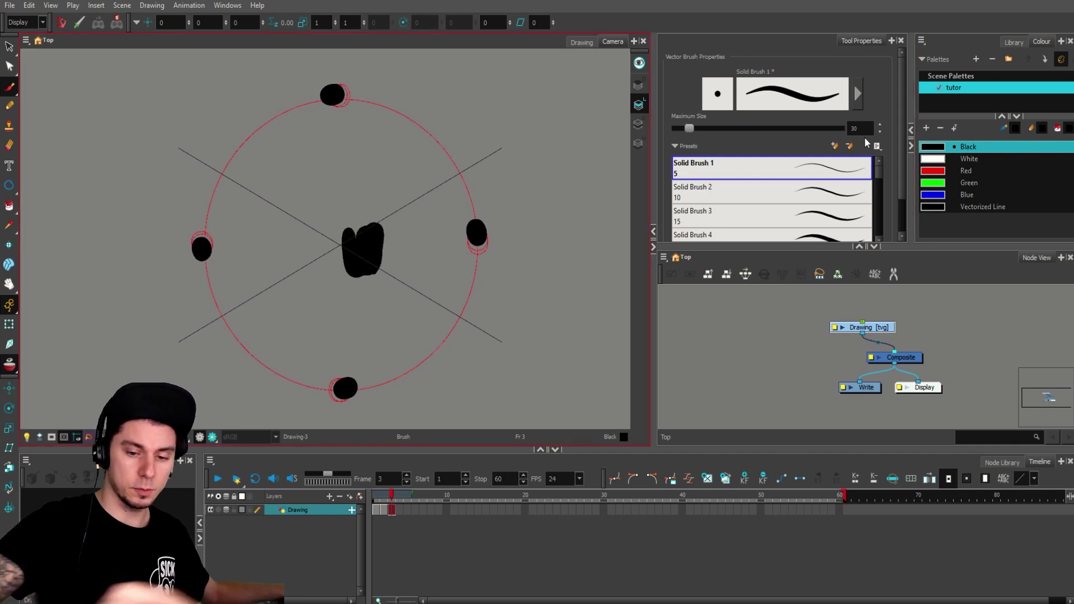
key(ctrl+z)
Step: Make the Black swatch semi-transparent by setting its alpha to 107
click(943, 150)
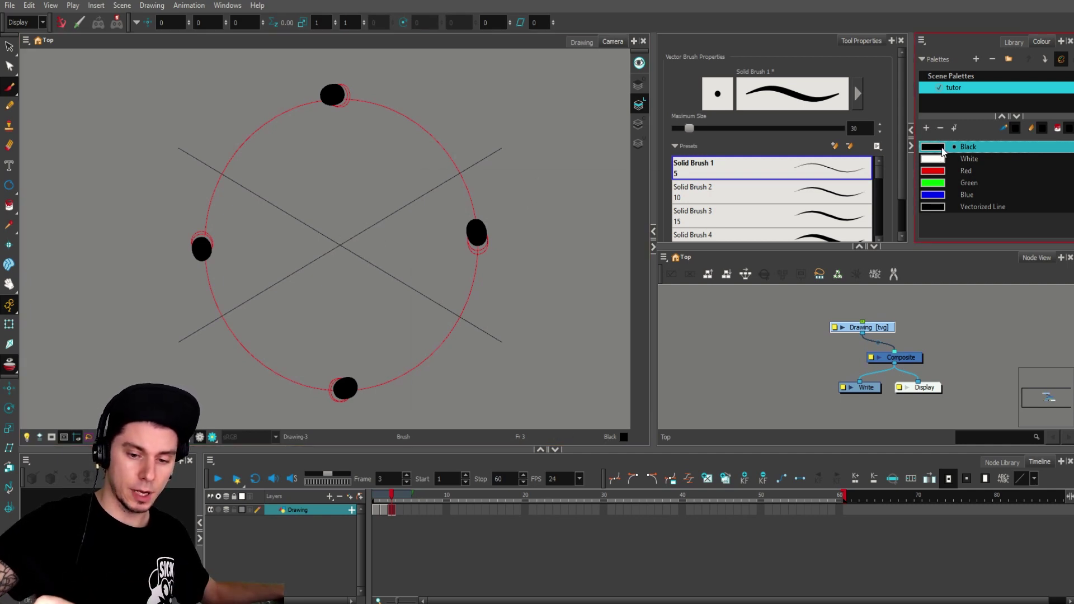
double_click(942, 150)
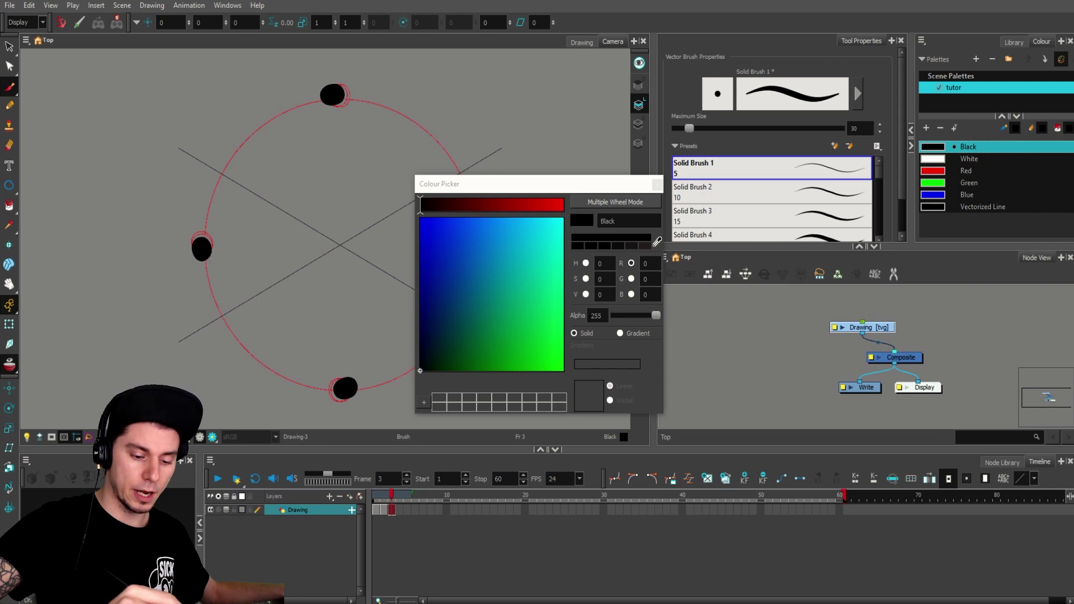
drag(656, 316, 632, 316)
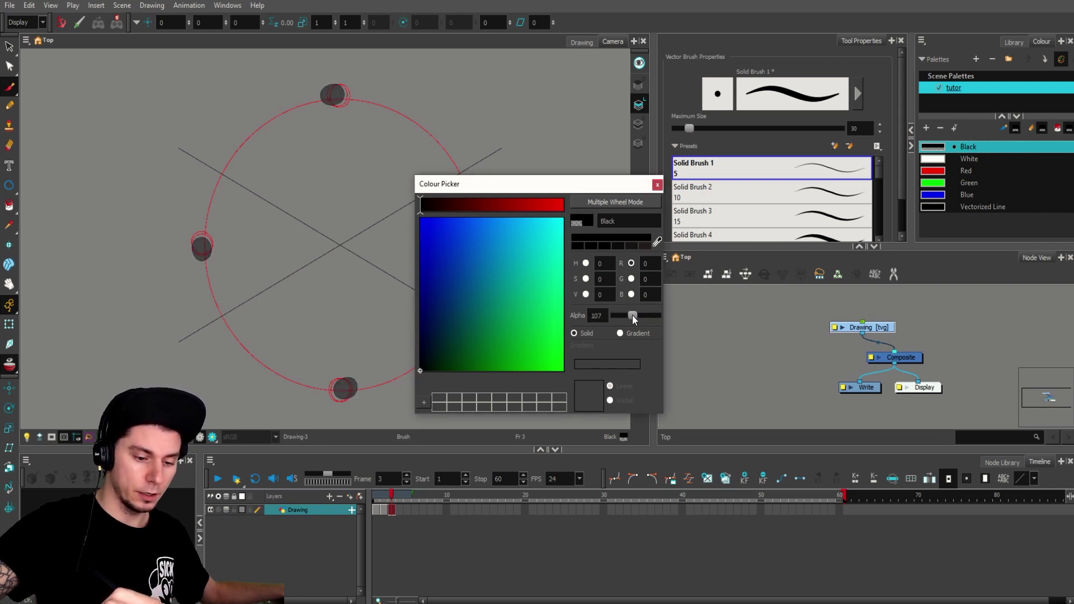
click(657, 184)
Step: Flip back and forth through frames 1 to 3 to check the movement of the semi-transparent dots
key(comma)
key(comma)
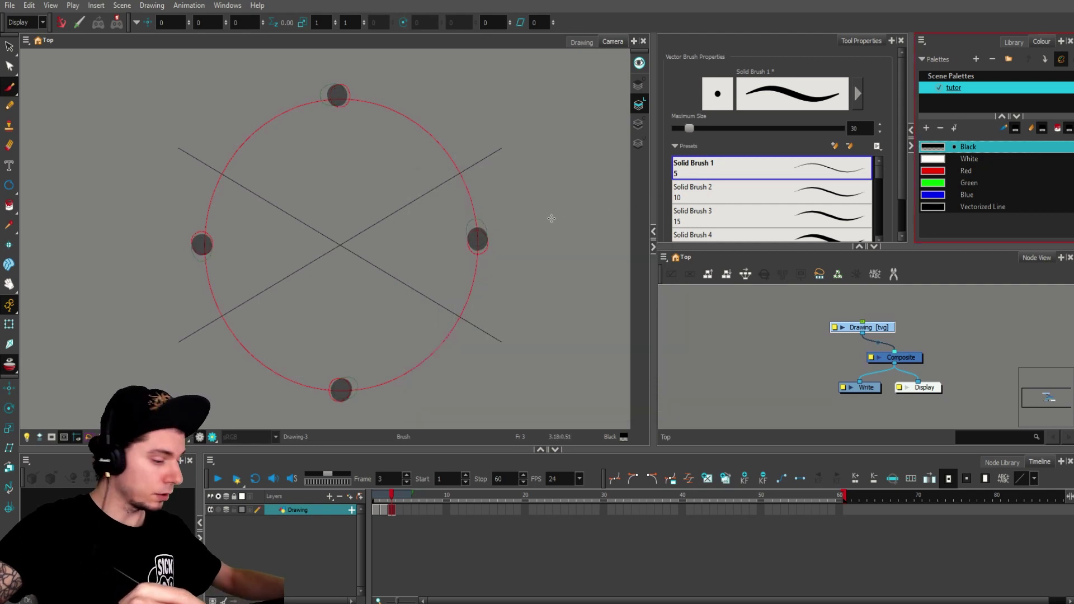
key(period)
key(period)
key(period)
key(comma)
key(comma)
key(comma)
key(period)
key(period)
key(period)
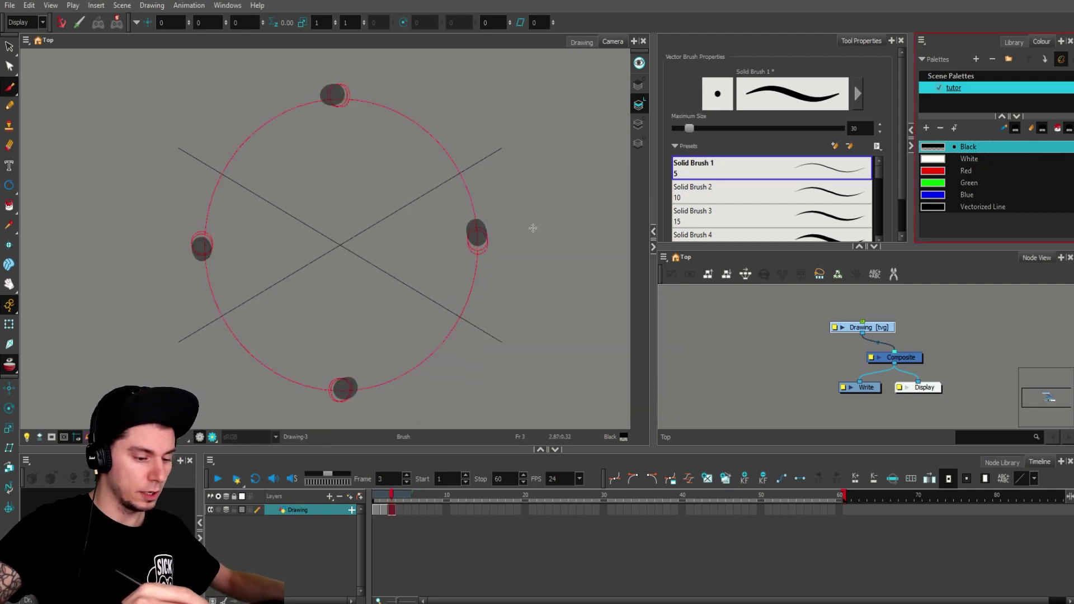
key(comma)
key(comma)
key(comma)
key(period)
key(period)
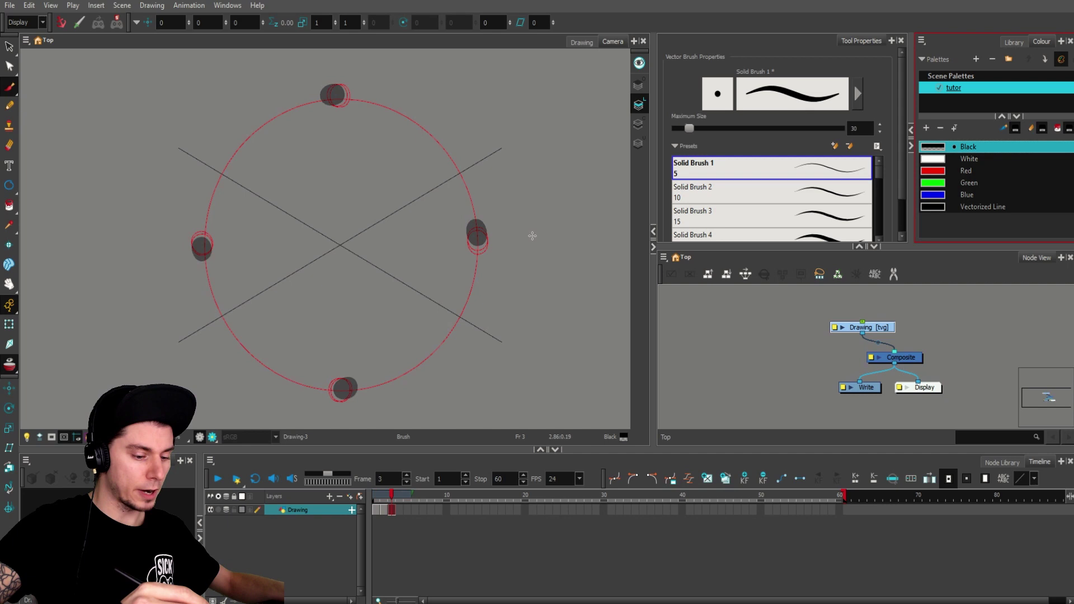
Step: Select the right-hand dot on frame 3 and compare its position with frame 2 by switching between the two frames
key(alt+s)
drag(510, 199, 510, 275)
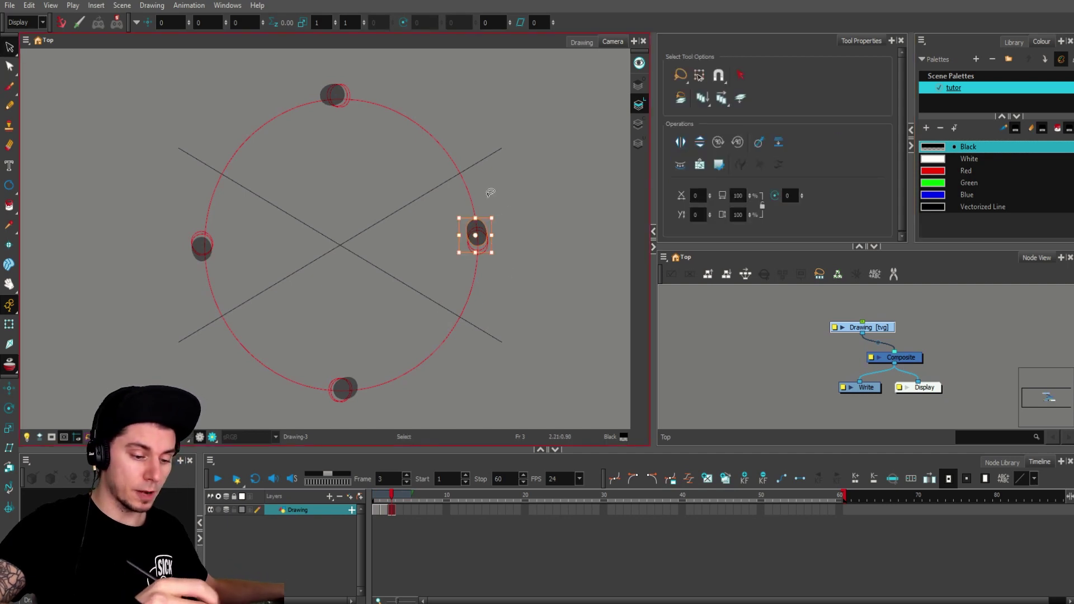
click(387, 496)
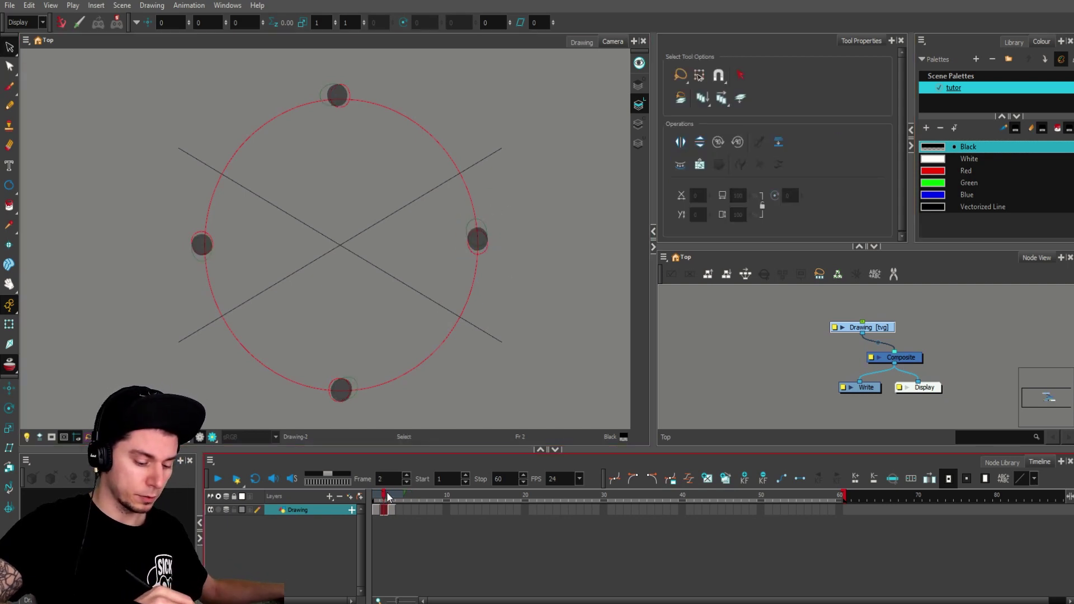
click(391, 496)
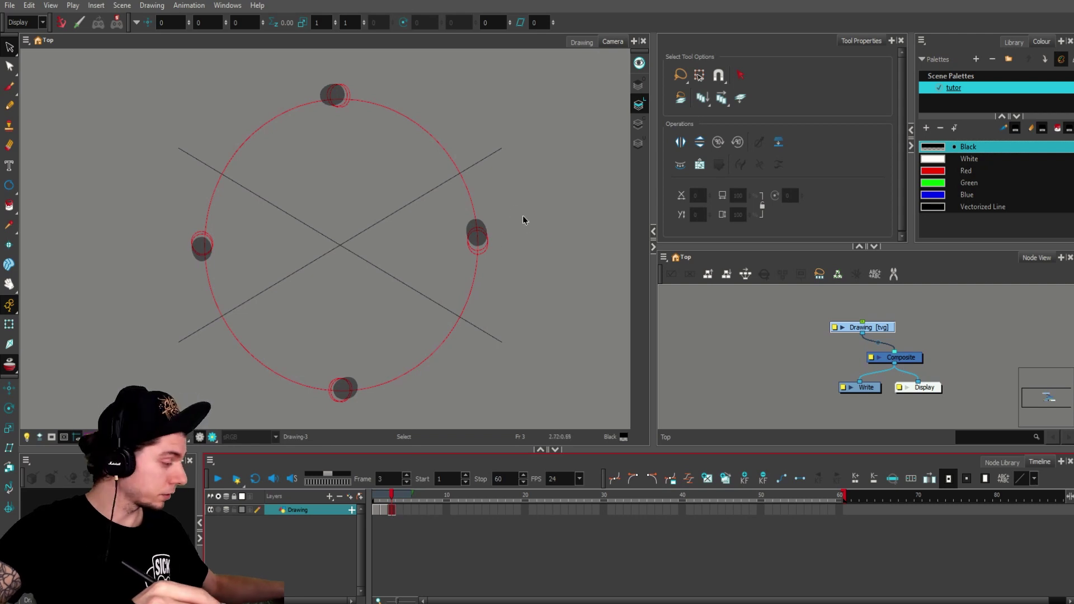
key(alt+b)
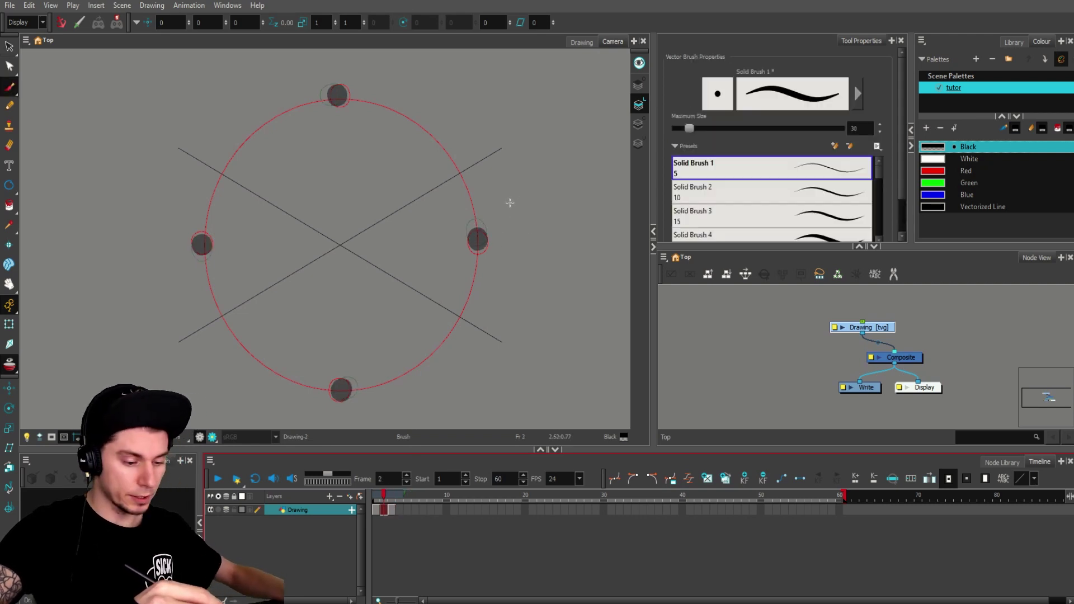
key(period)
key(comma)
key(comma)
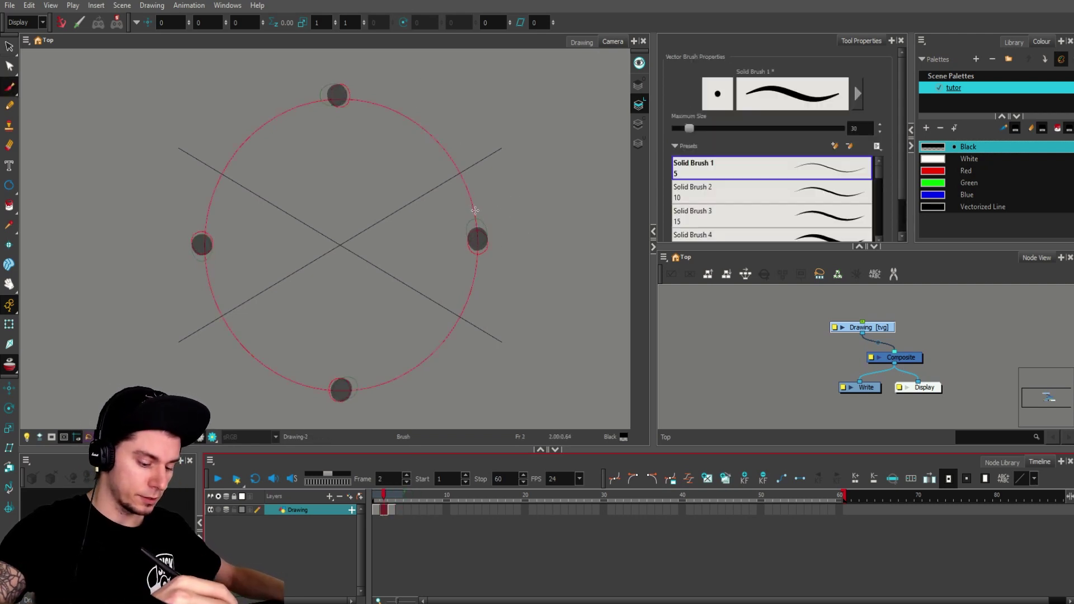
Step: On frame 4, paint four short strokes that start on frame 3's dots and stretch further counter-clockwise, redoing strokes as needed
key(period)
key(period)
drag(475, 229, 471, 207)
key(ctrl+z)
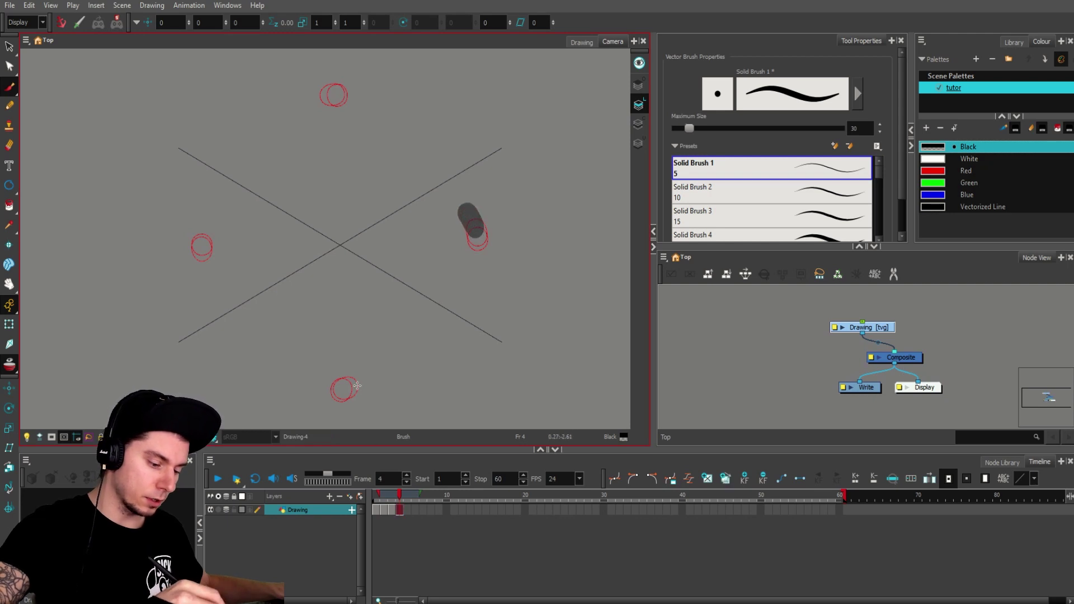
drag(346, 387, 353, 387)
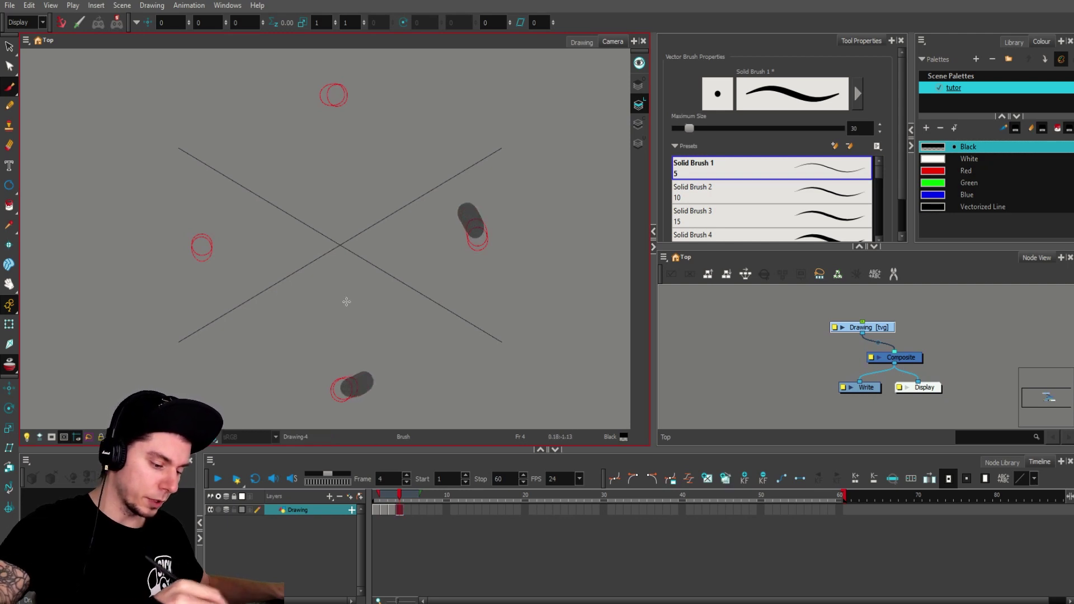
drag(198, 245, 205, 267)
key(ctrl+z)
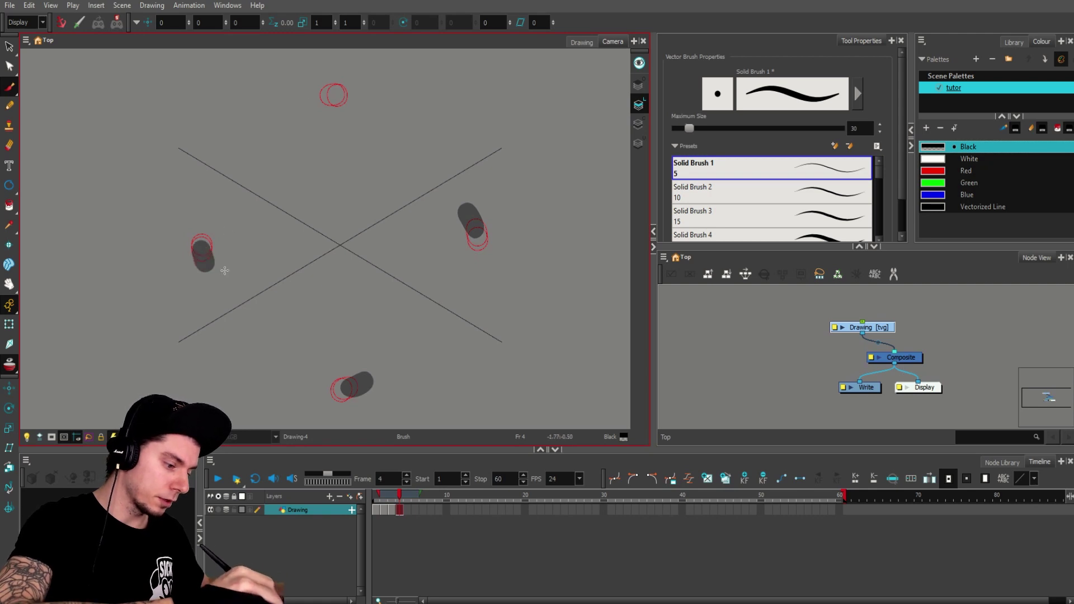
drag(331, 93, 328, 94)
key(ctrl+z)
key(ctrl+z)
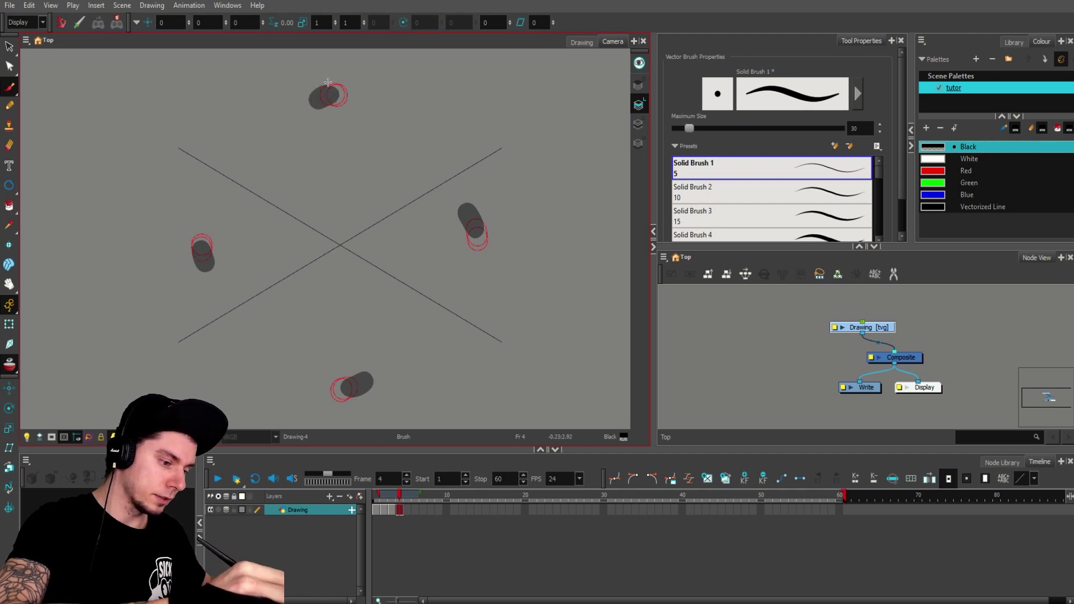
Step: On frame 5, paint four longer curved strokes that continue from frame 4's shapes and bend inward, redoing any that miss the path
key(period)
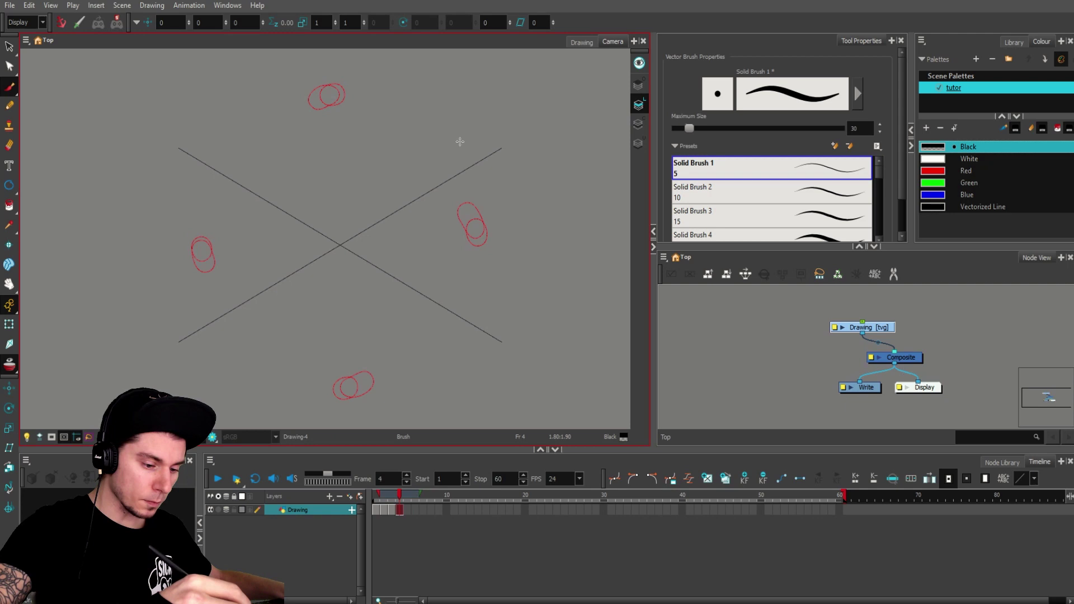
drag(470, 215, 457, 199)
key(ctrl+z)
key(ctrl+z)
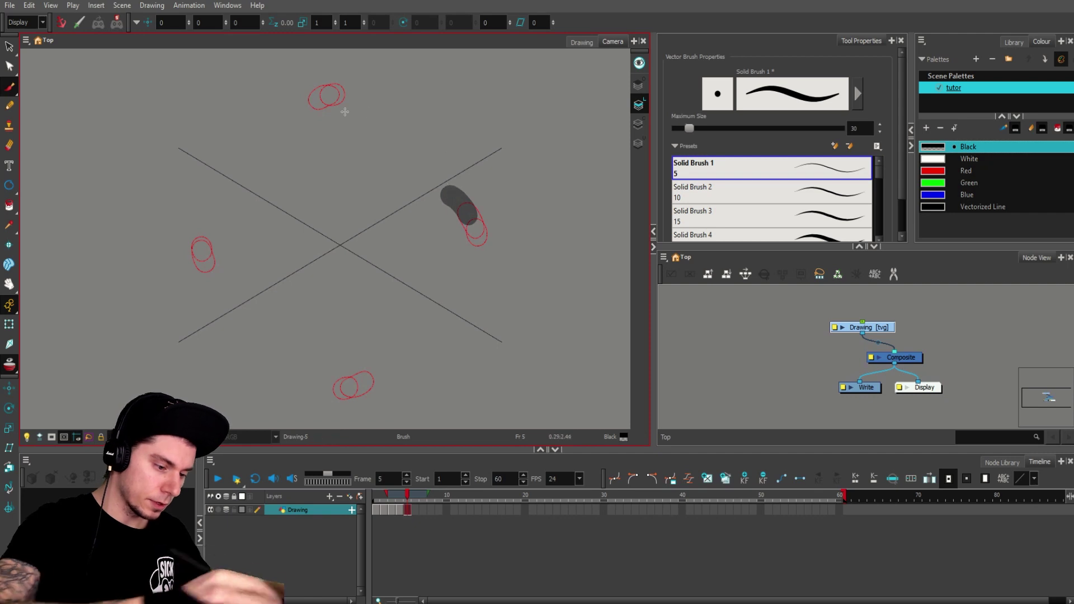
drag(326, 92, 304, 121)
drag(200, 251, 224, 282)
key(ctrl+z)
drag(359, 386, 386, 344)
key(ctrl+z)
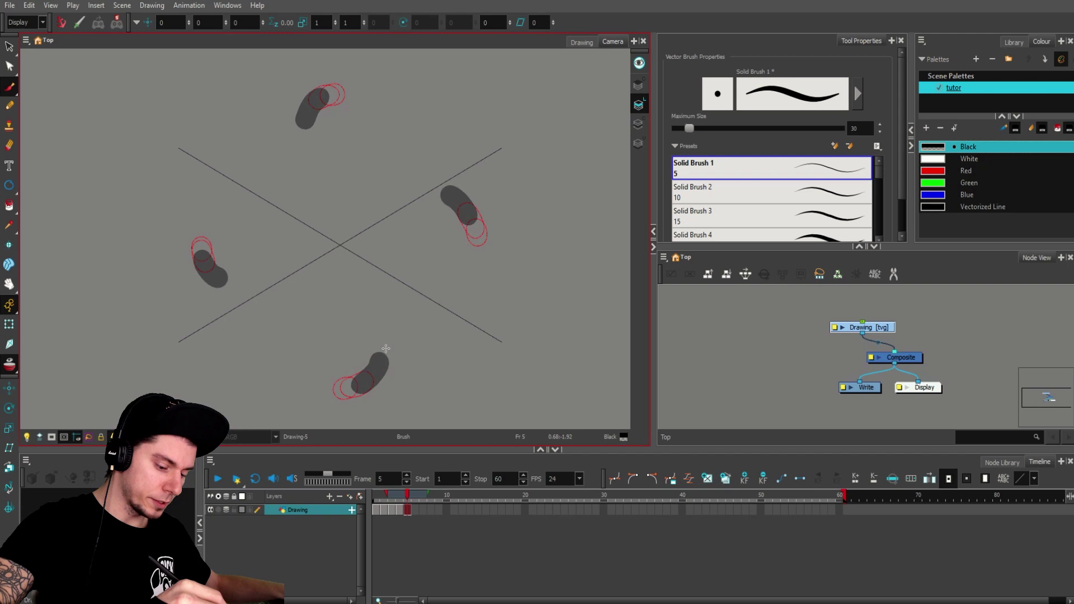
key(ctrl+z)
mouse_move(359, 384)
mouse_down()
mouse_move(384, 353)
mouse_move(384, 312)
mouse_up()
Step: On frame 6, paint four long strokes that overlap the ends of frame 5's shapes and curve further towards the centre
key(period)
key(ctrl+z)
drag(371, 380, 384, 312)
mouse_move(311, 103)
mouse_down()
mouse_move(302, 129)
mouse_move(309, 108)
mouse_move(301, 167)
mouse_up()
key(ctrl+z)
key(ctrl+z)
key(ctrl+z)
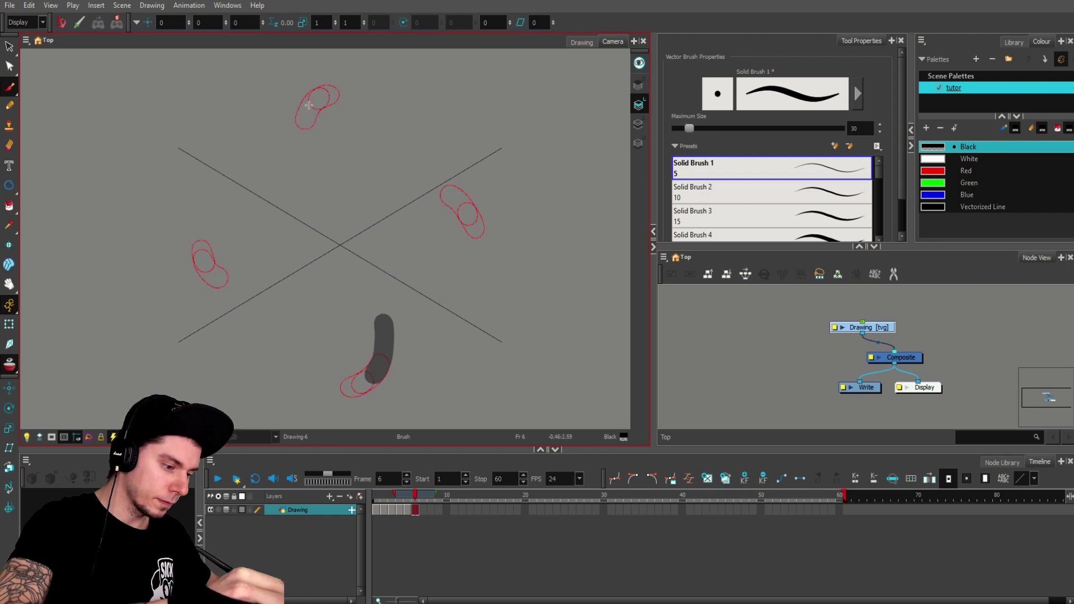
drag(311, 104, 303, 160)
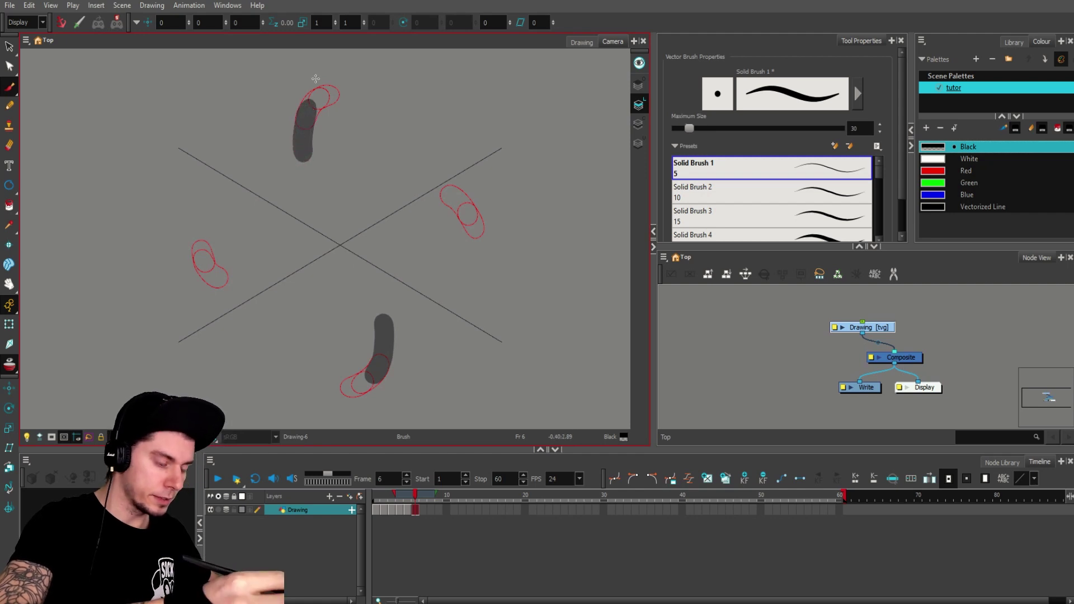
drag(459, 204, 425, 187)
mouse_move(212, 271)
mouse_down()
mouse_move(237, 288)
mouse_move(279, 274)
mouse_move(232, 283)
mouse_move(258, 283)
mouse_up()
key(ctrl+z)
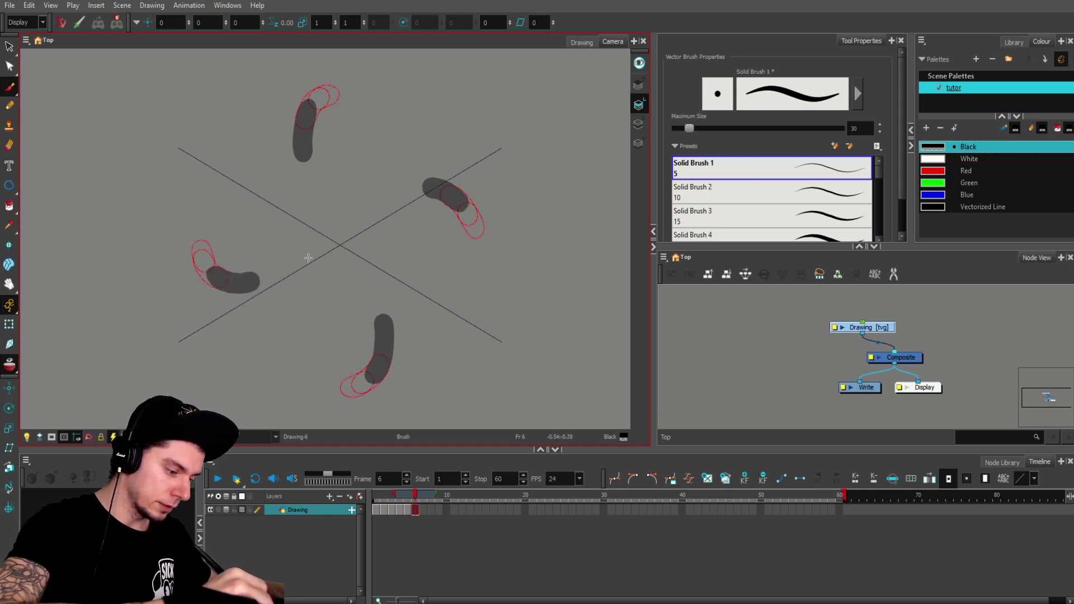
Step: On frame 6, delete the left and right strokes and repaint them as smoother curves from frame 5's shapes towards the centre
key(period)
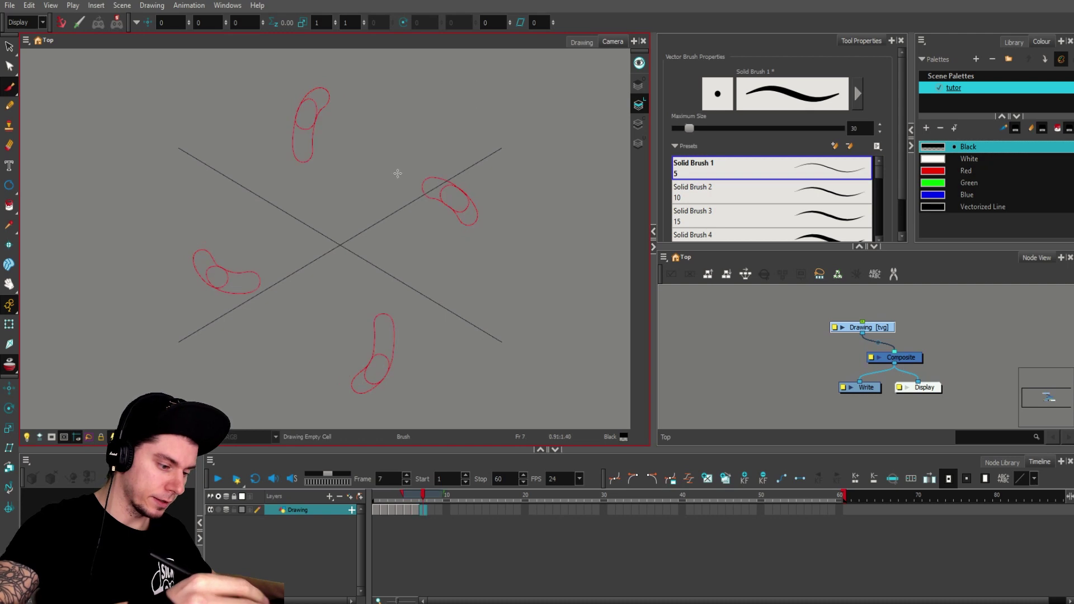
key(comma)
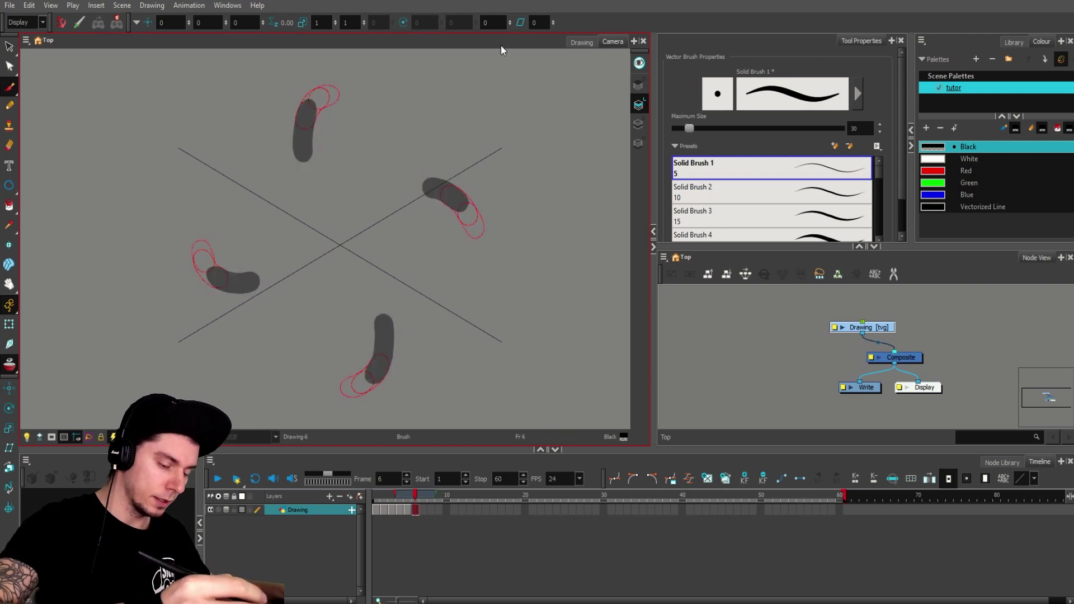
key(alt+s)
mouse_move(464, 159)
mouse_down()
mouse_move(444, 239)
mouse_move(410, 211)
mouse_up()
key(Delete)
key(alt+b)
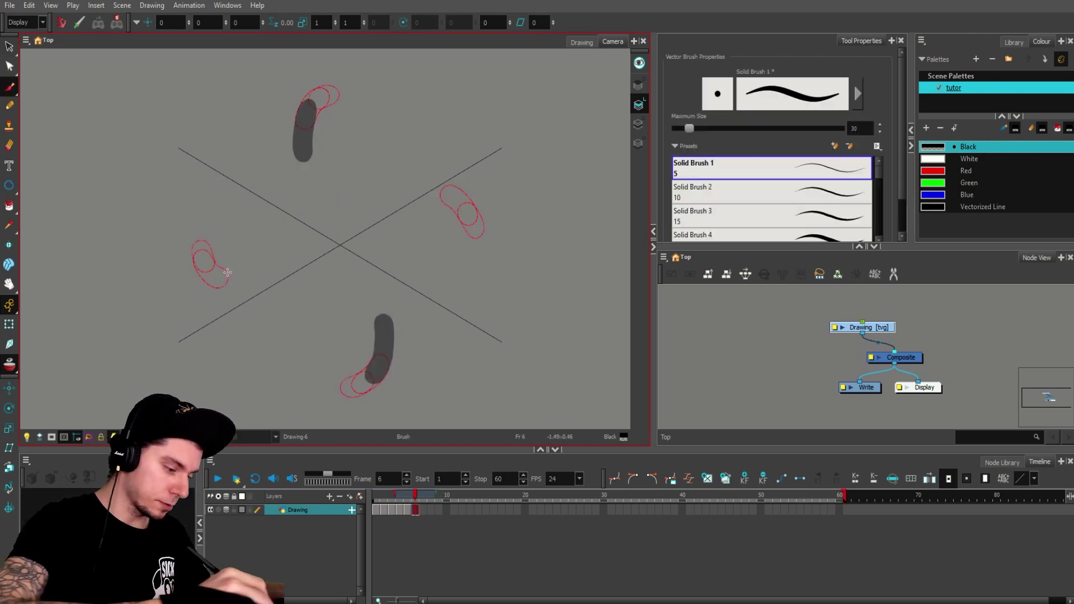
mouse_move(207, 270)
mouse_down()
mouse_move(224, 285)
mouse_move(252, 284)
mouse_up()
key(ctrl+z)
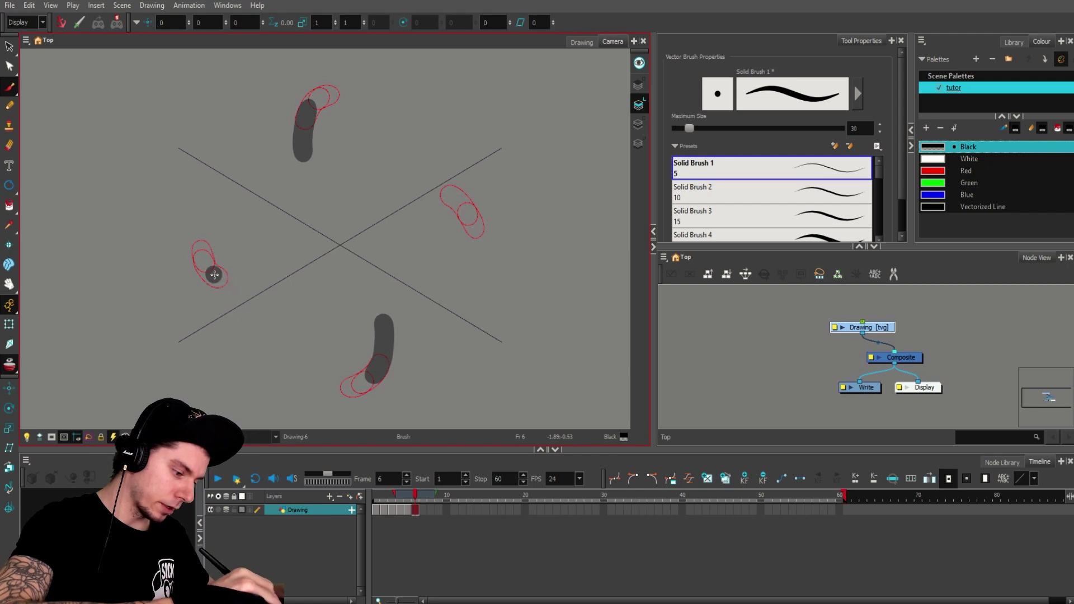
key(ctrl+z)
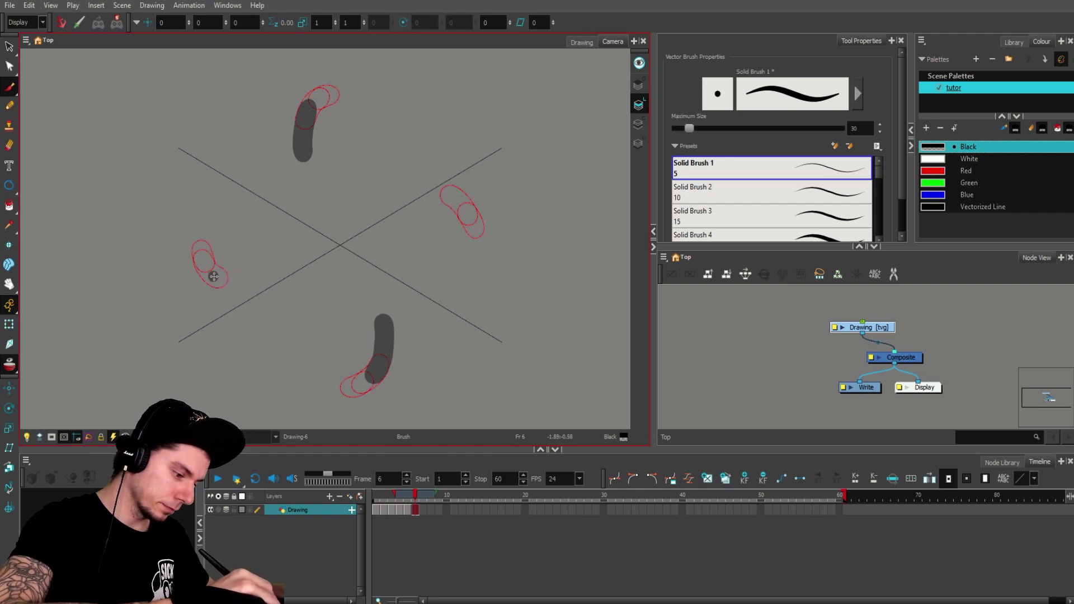
drag(234, 283, 258, 281)
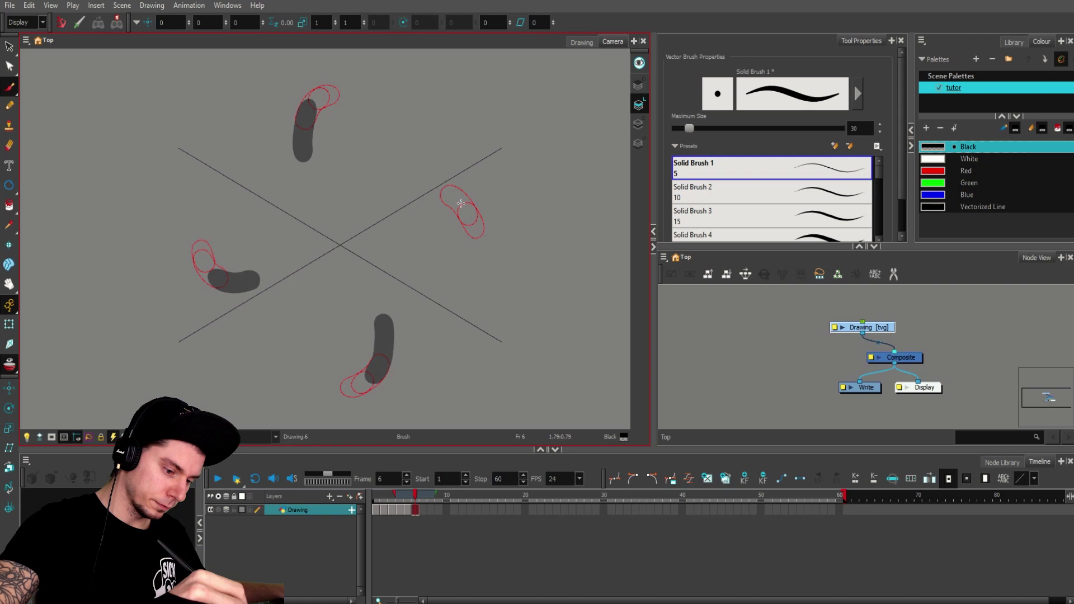
drag(461, 203, 421, 188)
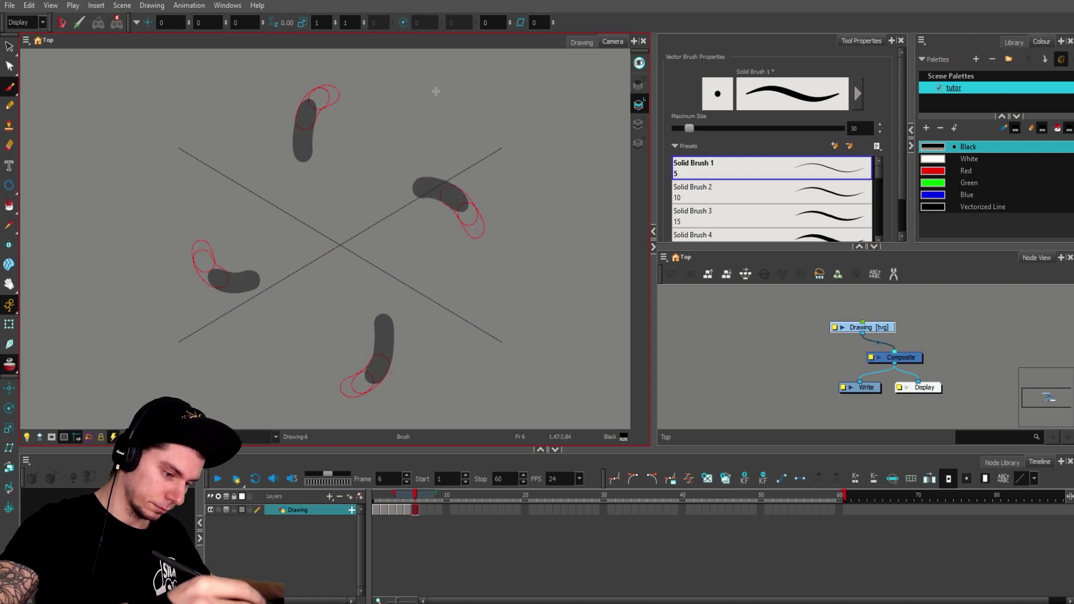
Step: On frame 7, paint a long curved stroke from frame 6's left shape almost to the centre, redoing it until it fits
key(period)
drag(238, 284, 320, 243)
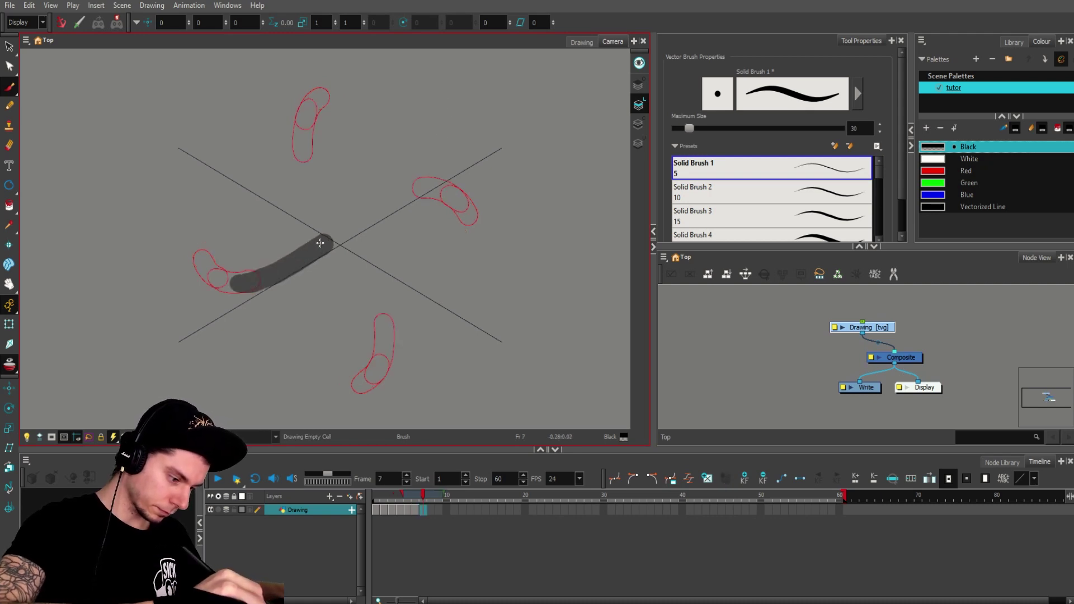
key(ctrl+z)
drag(238, 282, 311, 258)
key(ctrl+z)
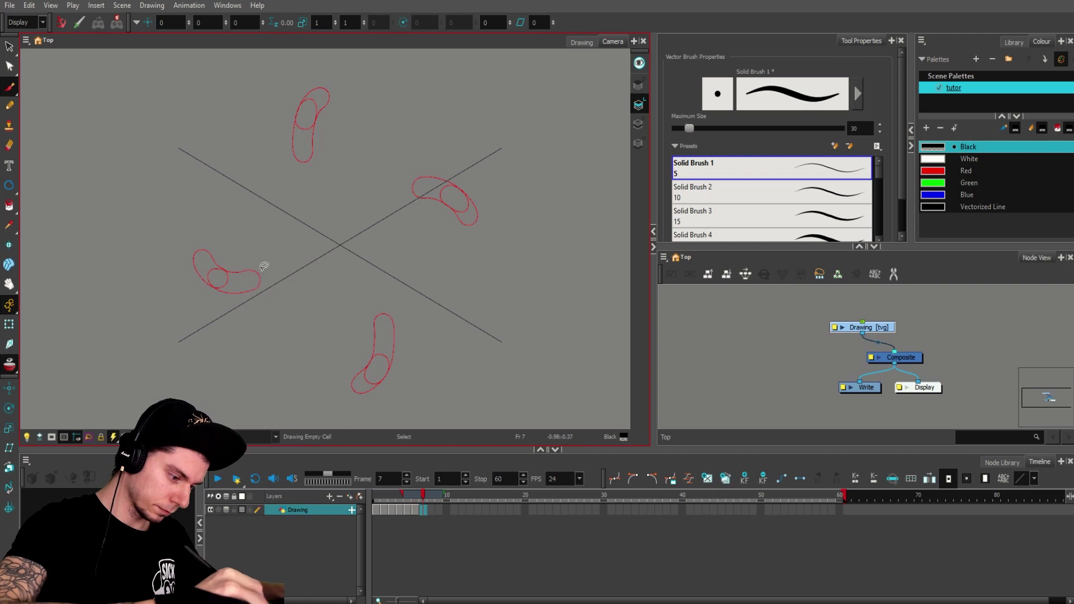
drag(235, 280, 319, 250)
key(ctrl+z)
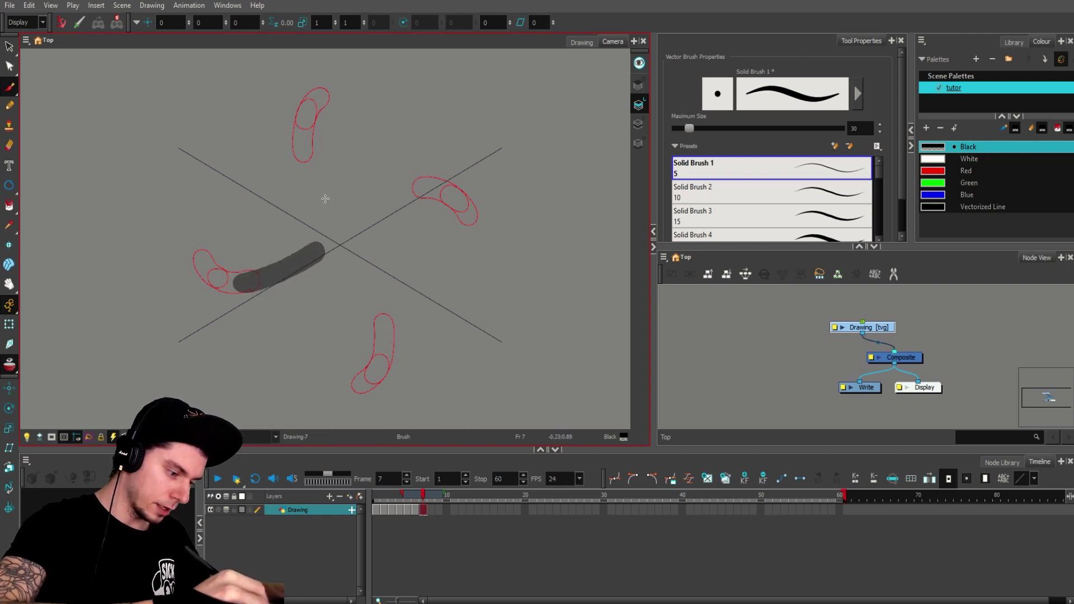
Step: On frame 7, paint three more long strokes from frame 6's lower, upper and right shapes almost to the centre, redoing misses
mouse_move(381, 348)
mouse_down()
mouse_move(384, 313)
mouse_move(381, 336)
mouse_move(359, 259)
mouse_up()
key(ctrl+z)
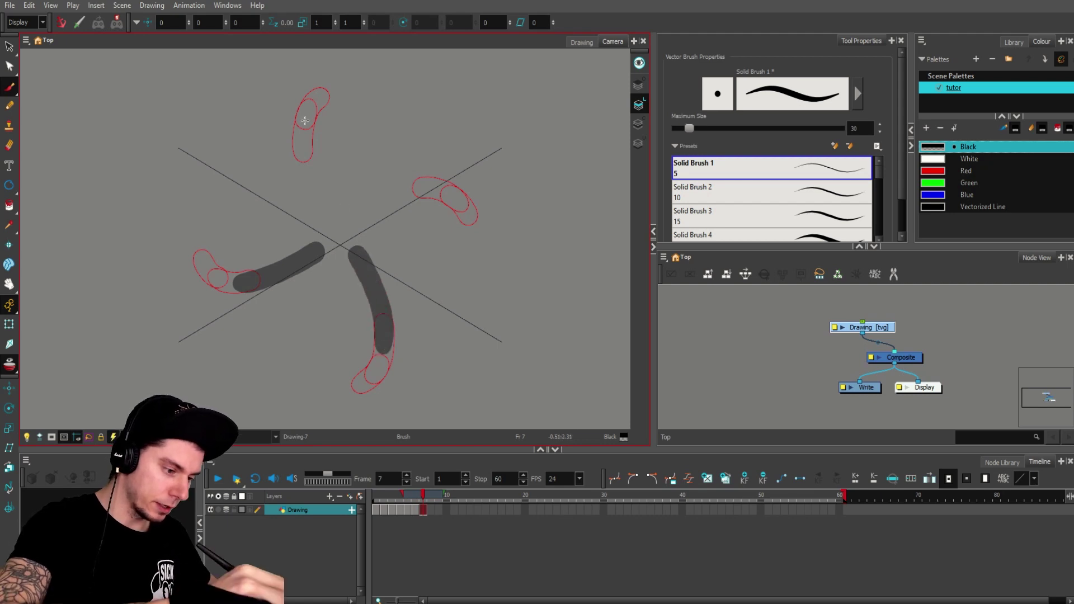
drag(303, 122, 325, 217)
key(ctrl+z)
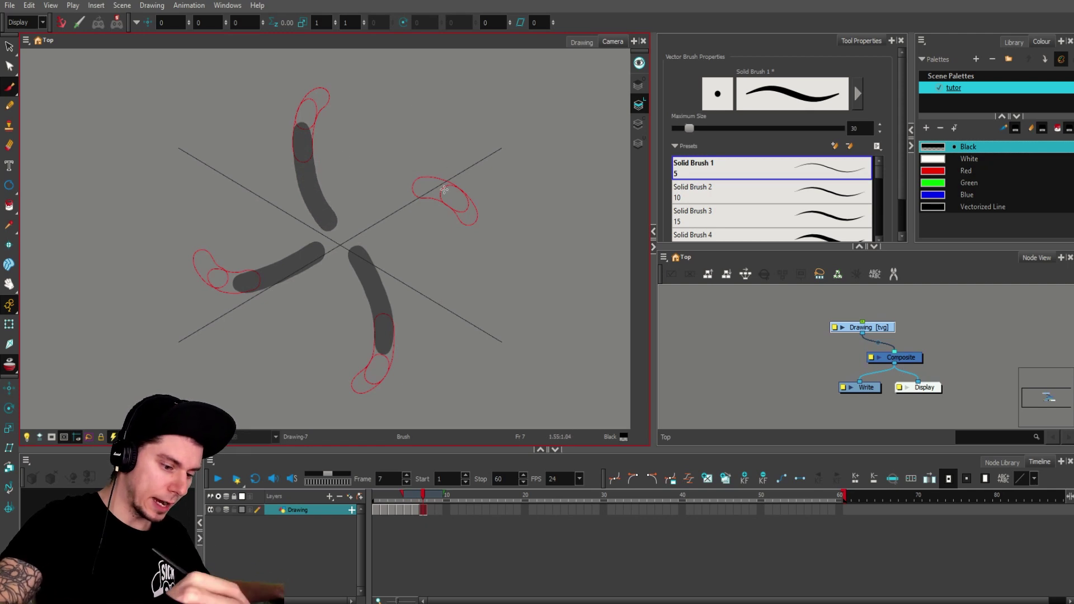
mouse_move(447, 190)
mouse_down()
mouse_move(417, 189)
mouse_move(358, 232)
mouse_up()
key(ctrl+z)
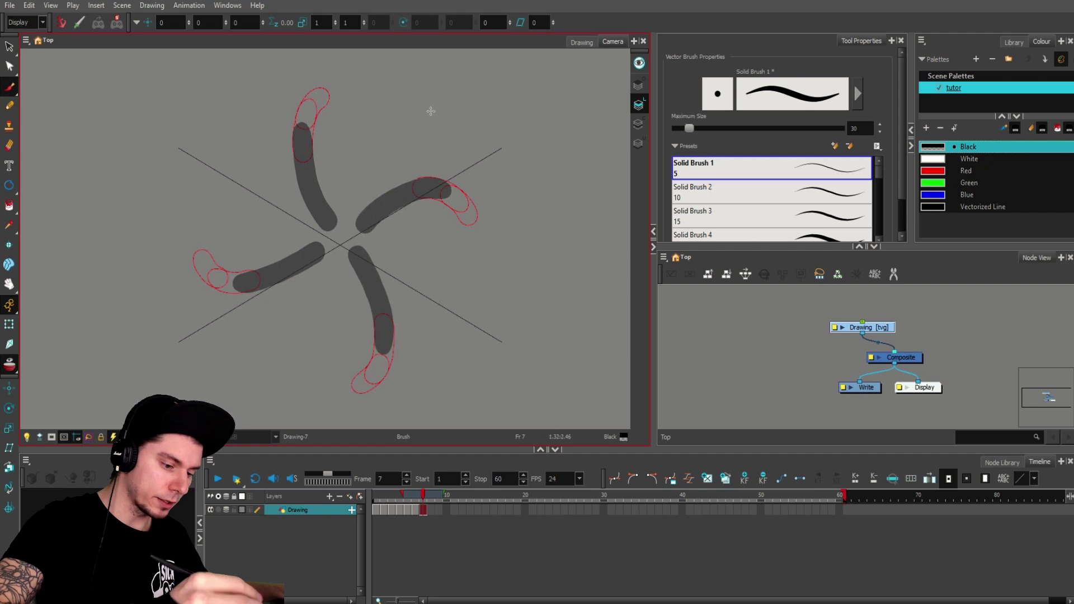
Step: Move the circular guide out of frame 1 and paste it into the empty frame 8
click(379, 510)
key(alt+s)
click(476, 104)
key(ctrl+a)
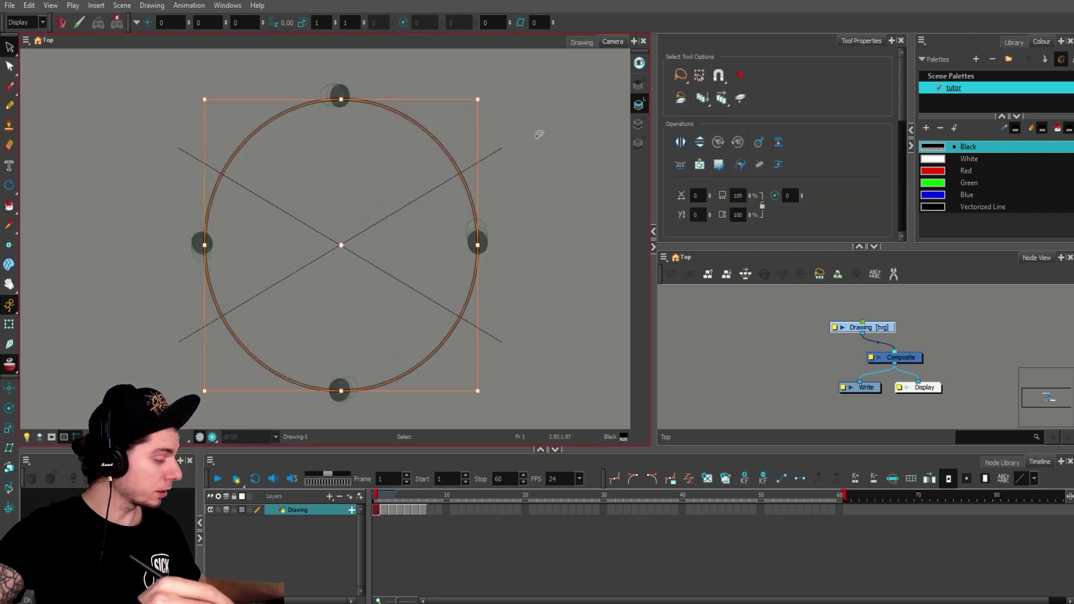
key(Delete)
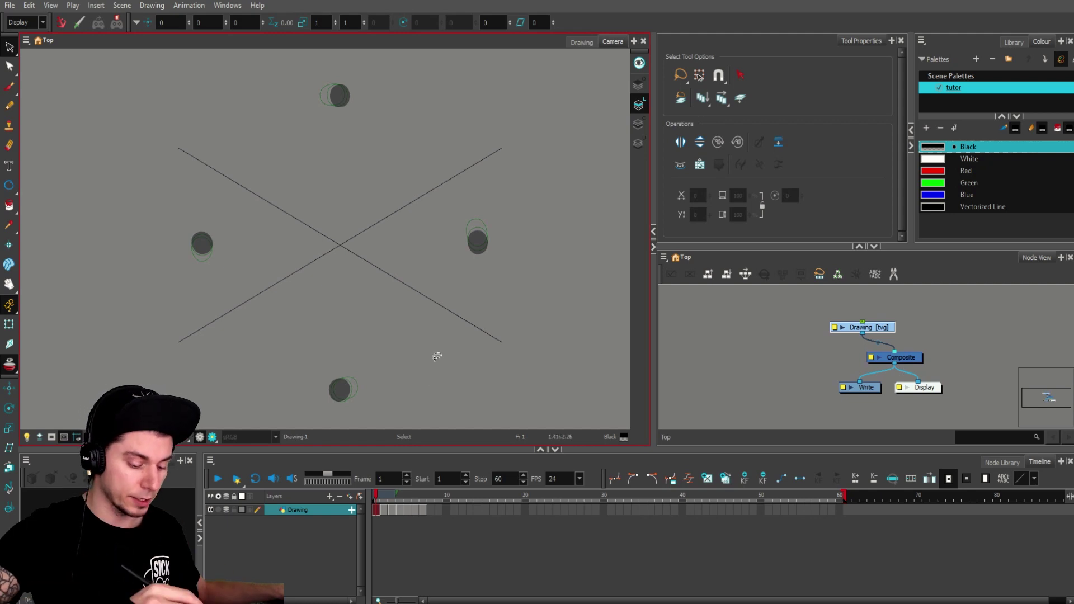
click(424, 510)
click(430, 509)
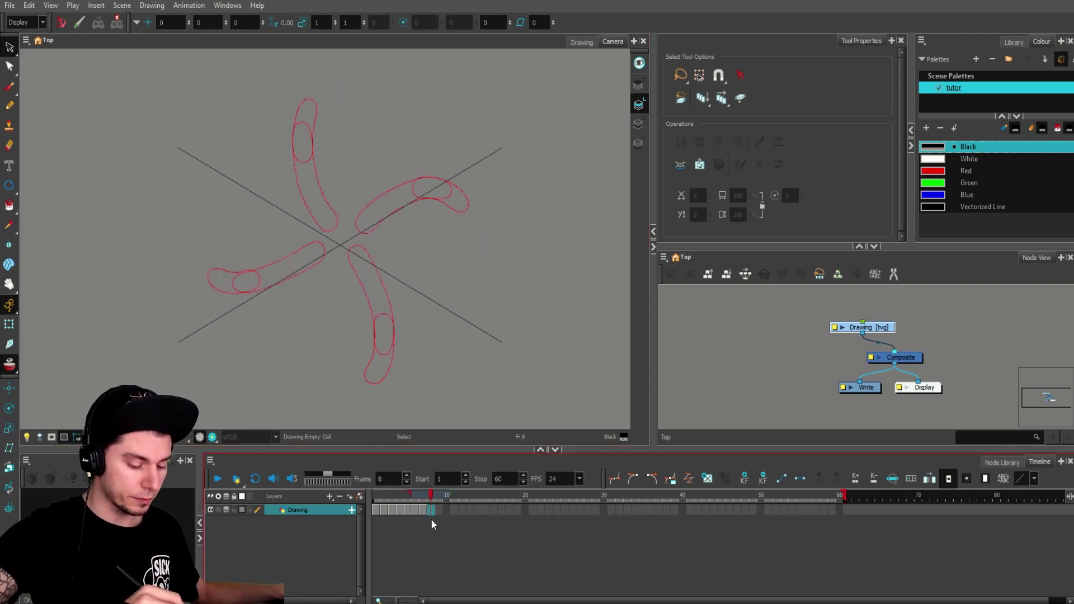
key(ctrl+v)
click(500, 247)
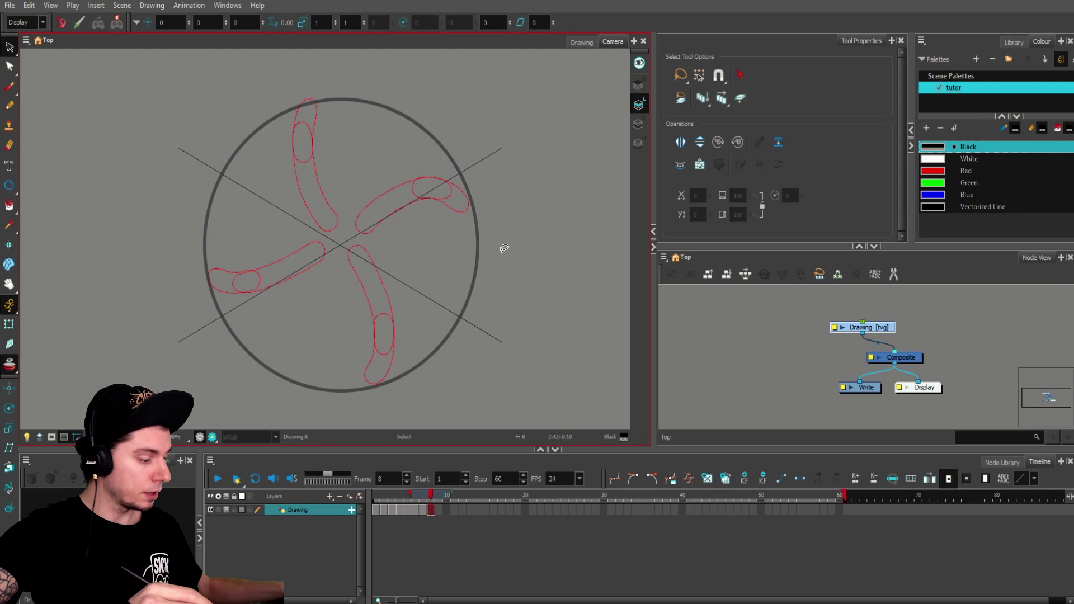
Step: Fill the circle on frame 8 with black using the Paint tool and delete its outline
key(alt+i)
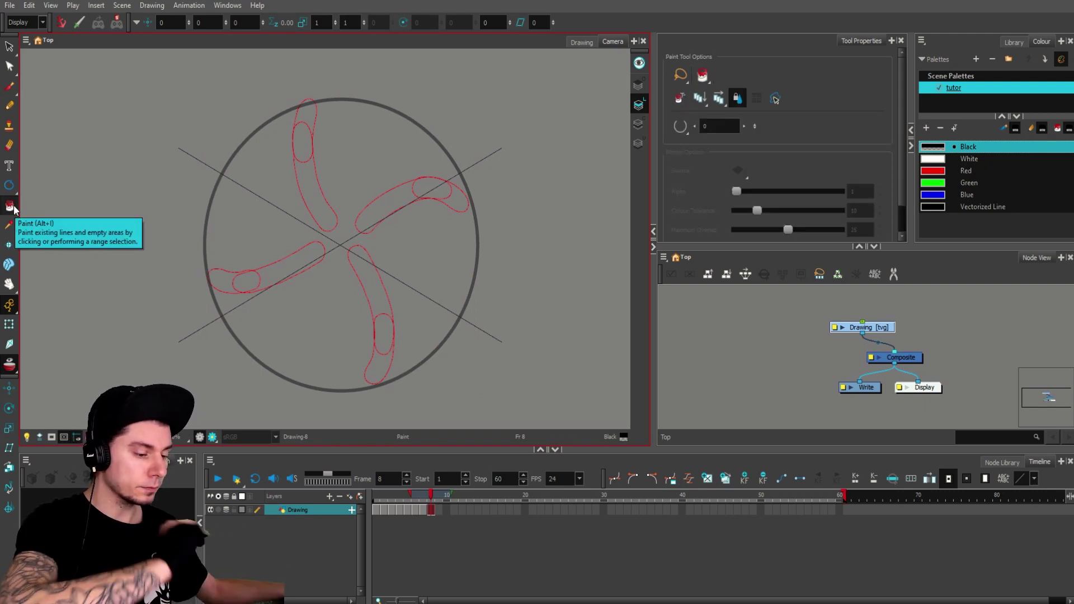
click(384, 205)
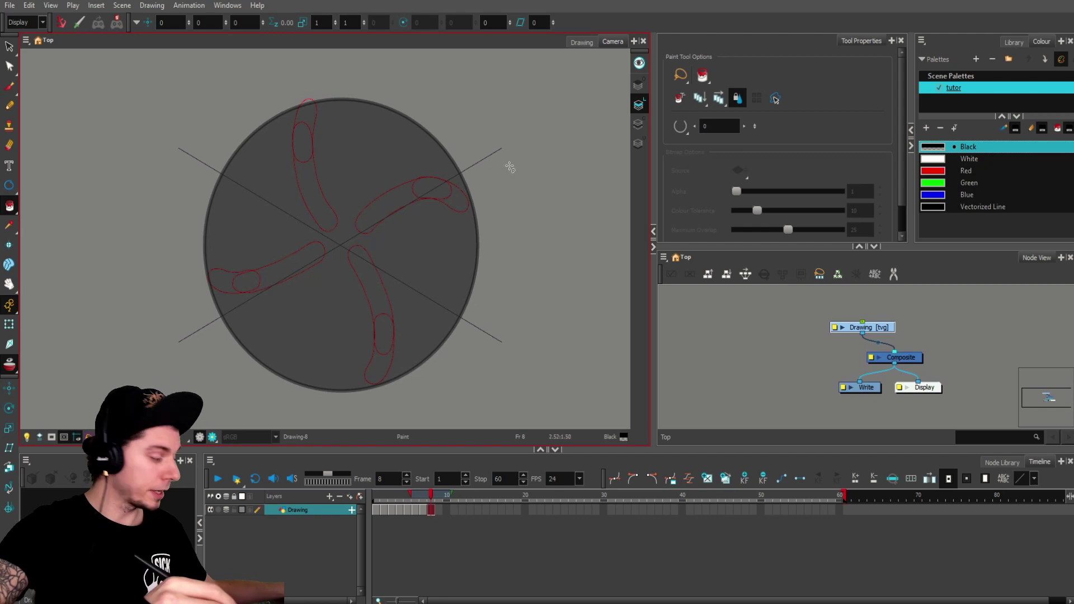
key(alt+s)
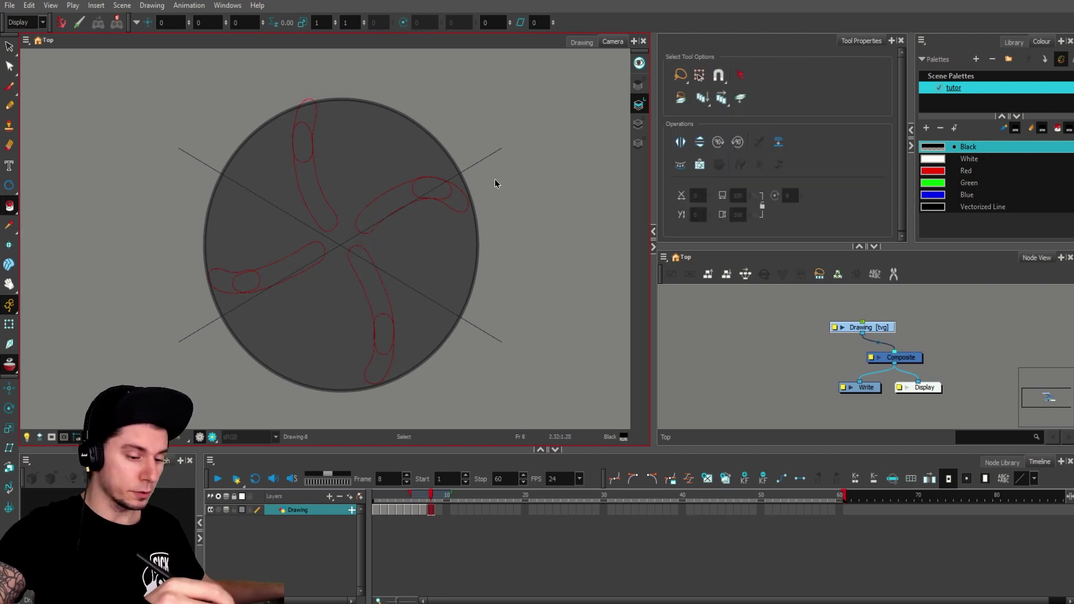
click(475, 212)
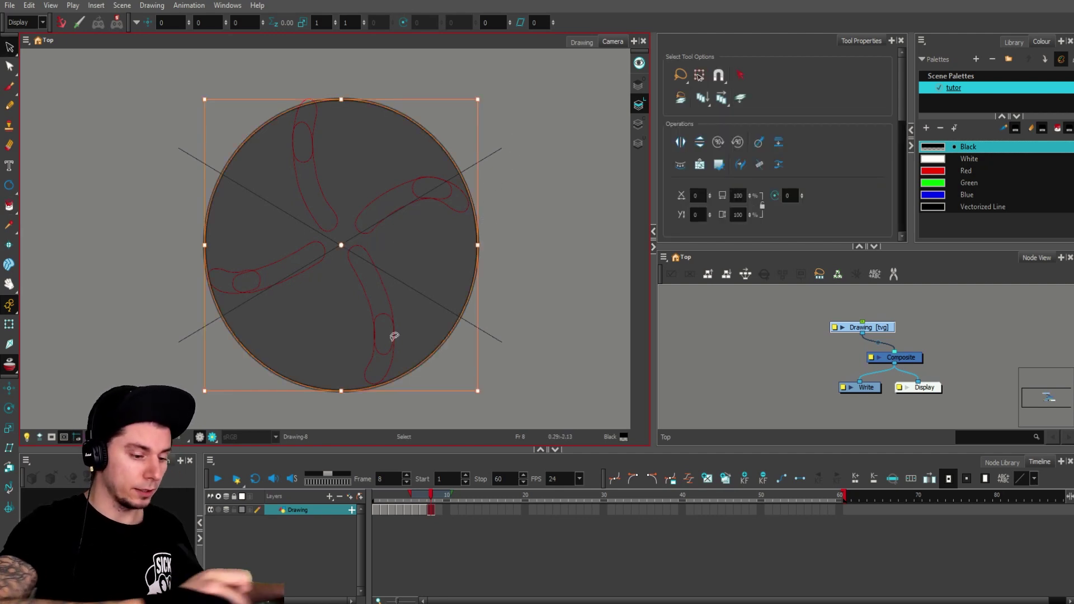
key(Delete)
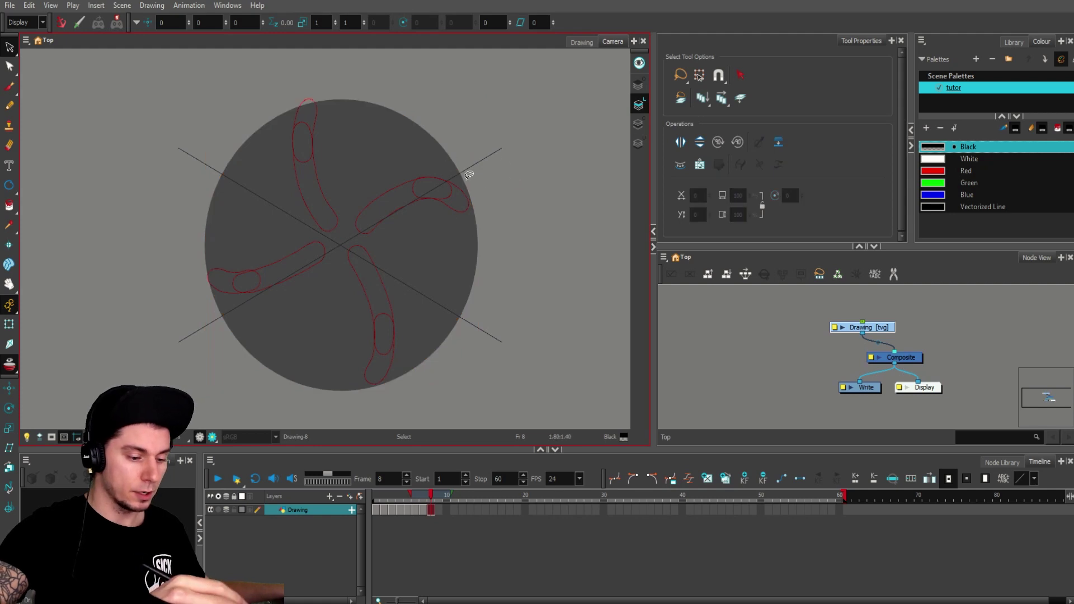
Step: Scale frame 8's filled circle down about its centre to a small dot touching the inner ends of frame 7's strokes
drag(410, 500, 423, 492)
click(431, 495)
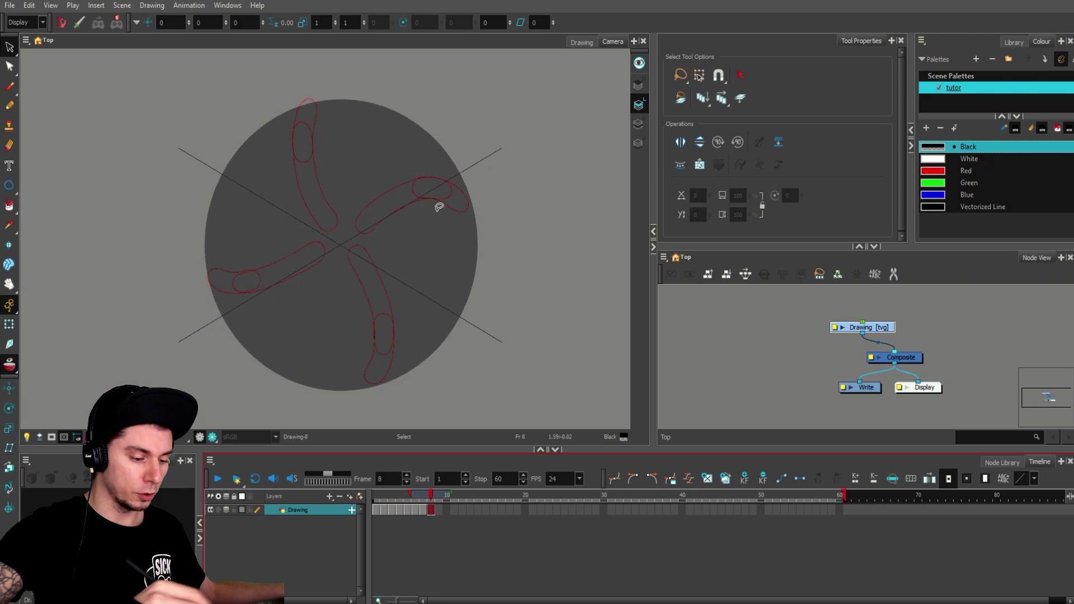
click(438, 167)
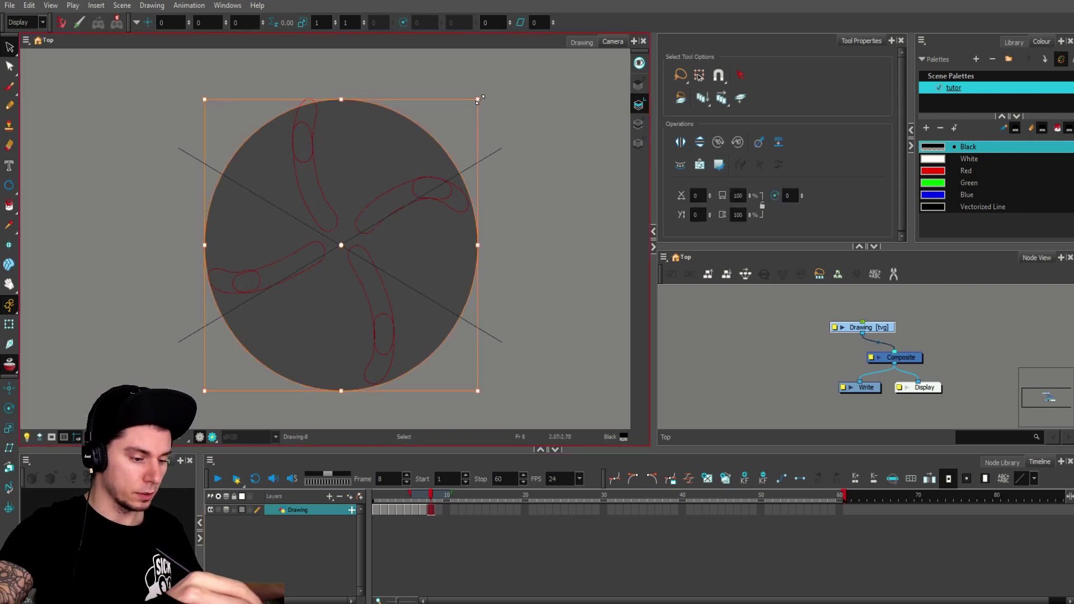
drag(479, 100, 358, 225)
click(414, 198)
mouse_move(414, 198)
mouse_down()
mouse_move(313, 178)
mouse_move(368, 205)
mouse_up()
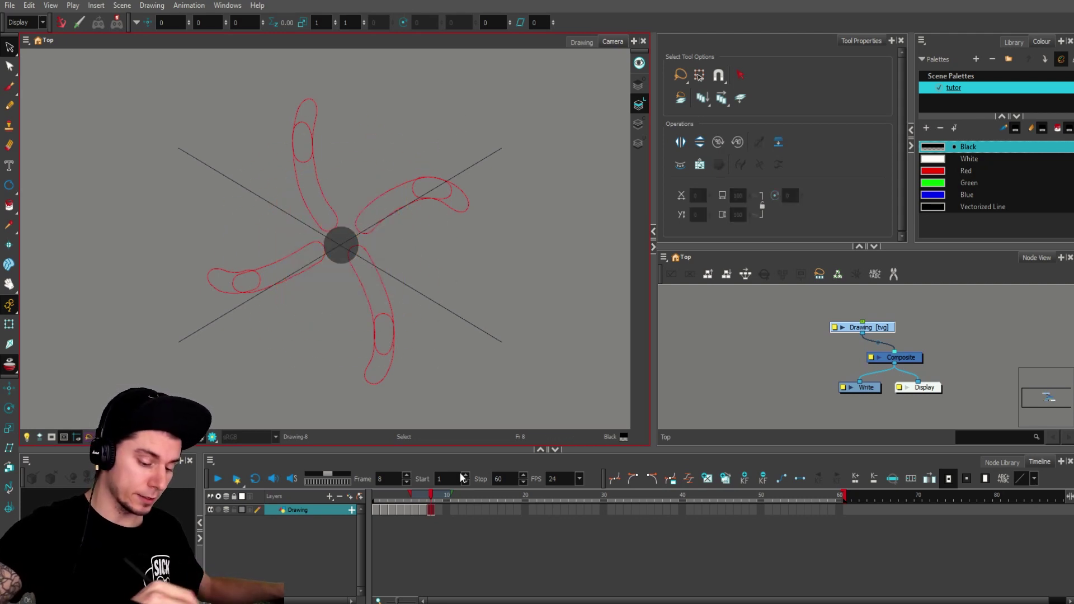
Step: Place a copy of the centre dot on frame 9 and enlarge it about its centre into a big circle
click(438, 509)
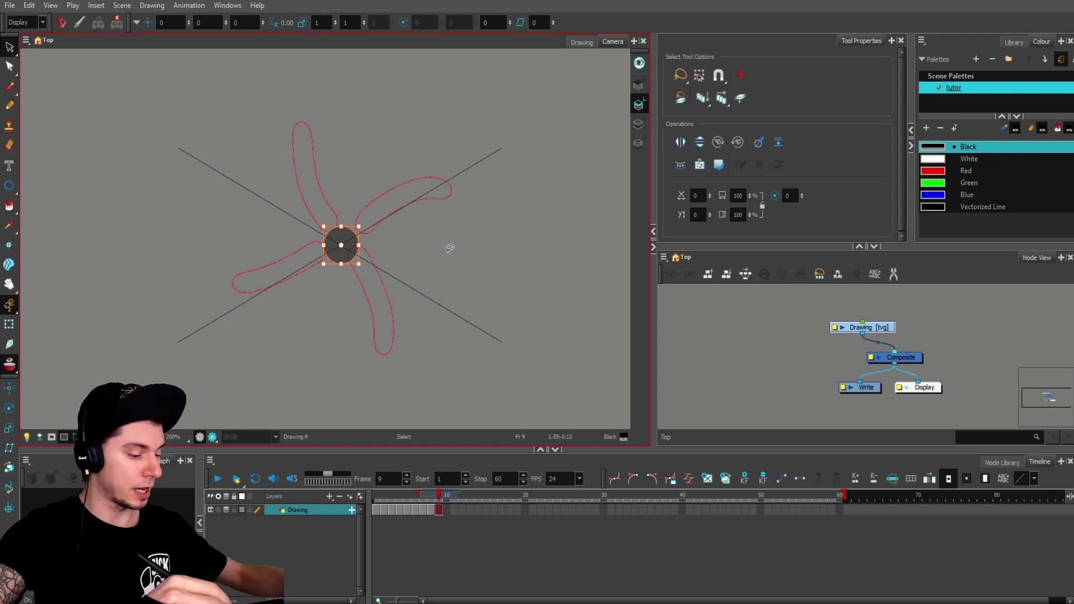
click(444, 226)
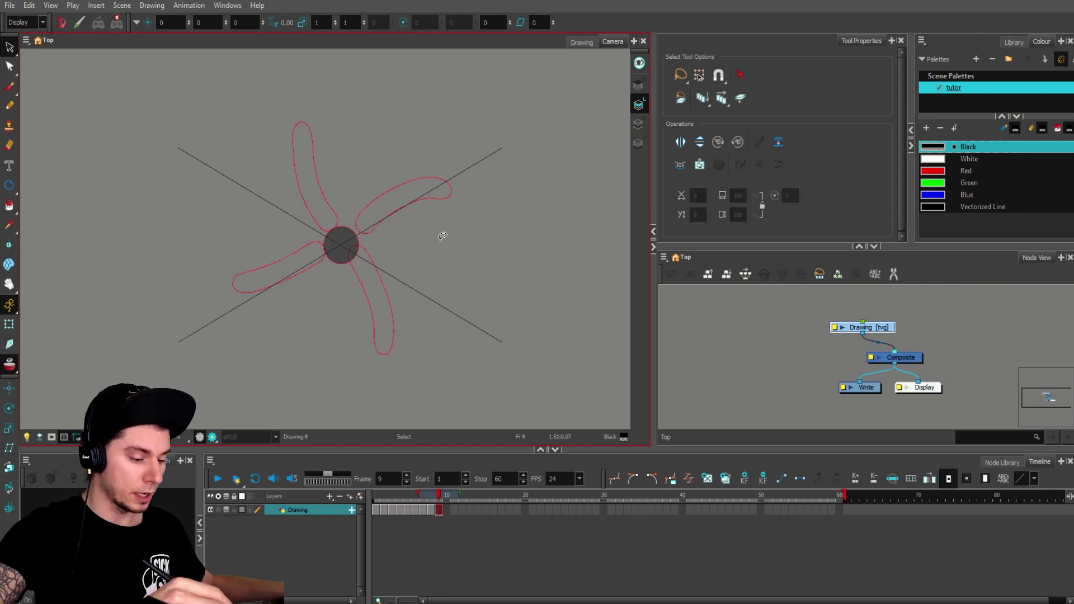
click(434, 509)
click(440, 511)
mouse_move(391, 216)
mouse_down()
mouse_move(380, 206)
mouse_move(468, 145)
mouse_move(489, 97)
mouse_move(518, 88)
mouse_move(507, 98)
mouse_up()
Step: Copy frame 9's circle onto frame 10 and enlarge it further by a smaller amount about its centre
key(ctrl+c)
key(period)
key(ctrl+v)
drag(536, 147, 524, 149)
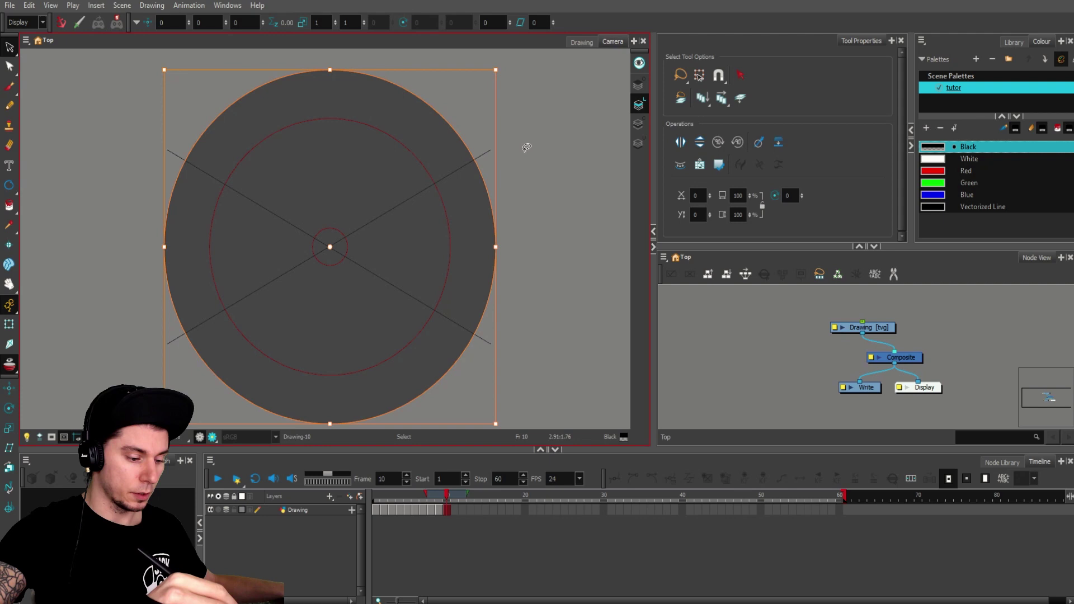
key(alt+b)
drag(349, 243, 496, 241)
key(ctrl+z)
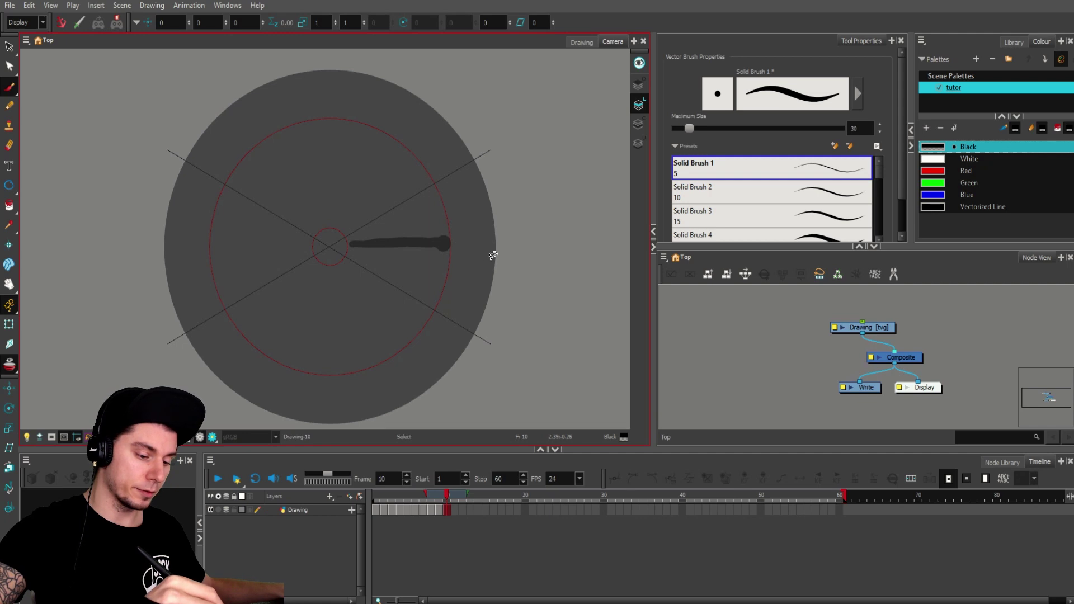
key(ctrl+z)
Step: Enlarge the circle on frame 10 slightly and paste a copy onto frame 11, growing it by a smaller amount
key(alt+s)
click(482, 238)
drag(499, 69, 524, 50)
key(ctrl+c)
key(.)
key(ctrl+v)
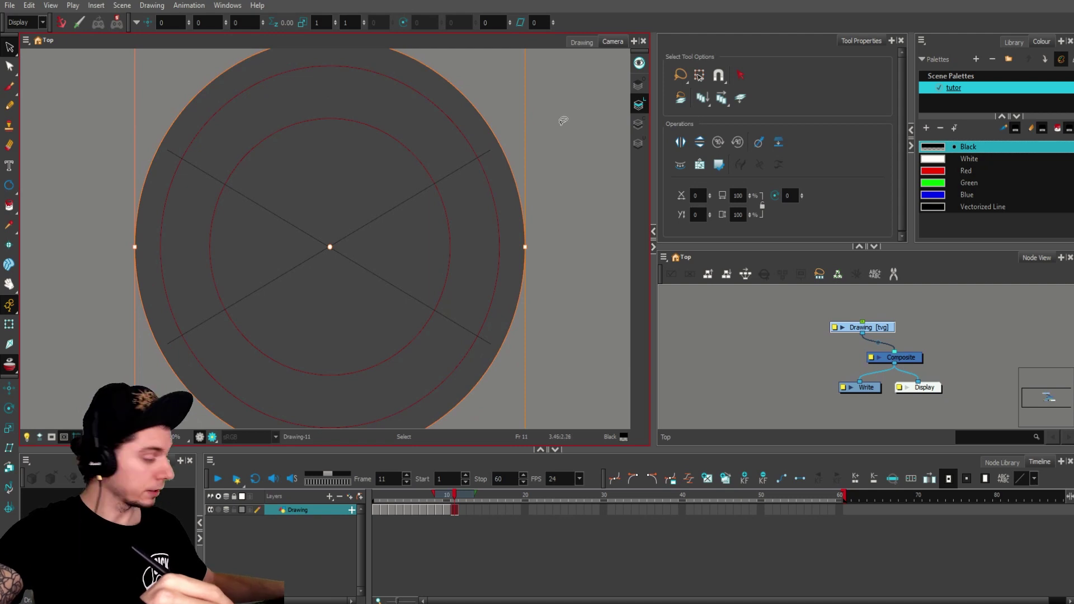
Step: Copy frame 11's circle onto frame 12 and enlarge it a little about its centre
key(ctrl+c)
key(.)
key(ctrl+v)
drag(566, 119, 535, 185)
drag(496, 105, 516, 83)
Step: Paste copies of the circle onto frames 13, 14 and 15, making each only a touch larger than the previous one
key(period)
key(ctrl+v)
key(period)
key(ctrl+v)
key(period)
key(ctrl+v)
click(534, 110)
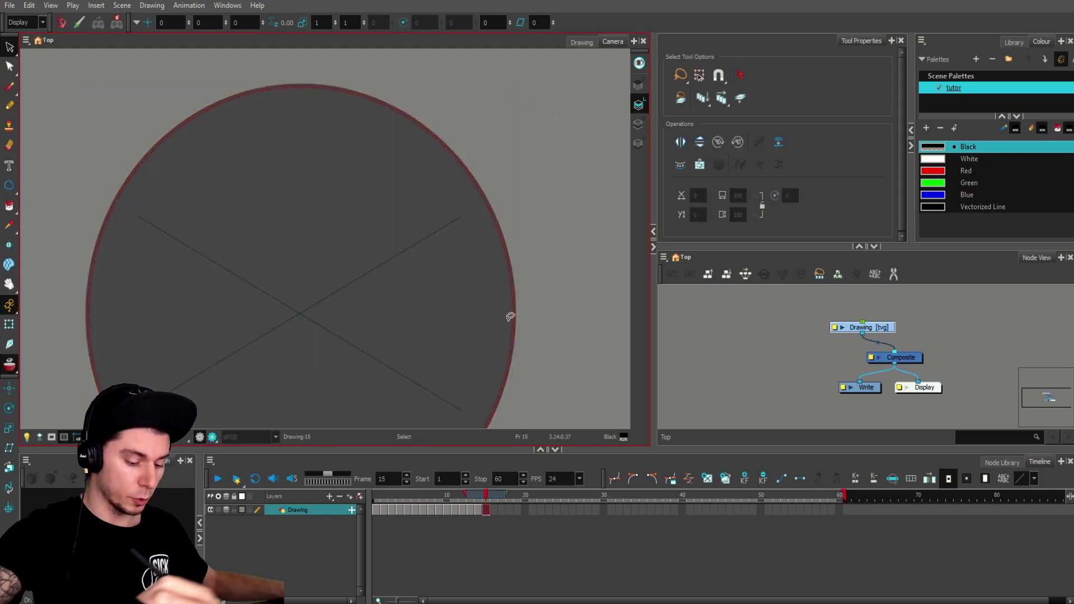
Step: Step through the frames from frame 7 onward to examine how the strokes merge and the circle expands
click(440, 509)
key(comma)
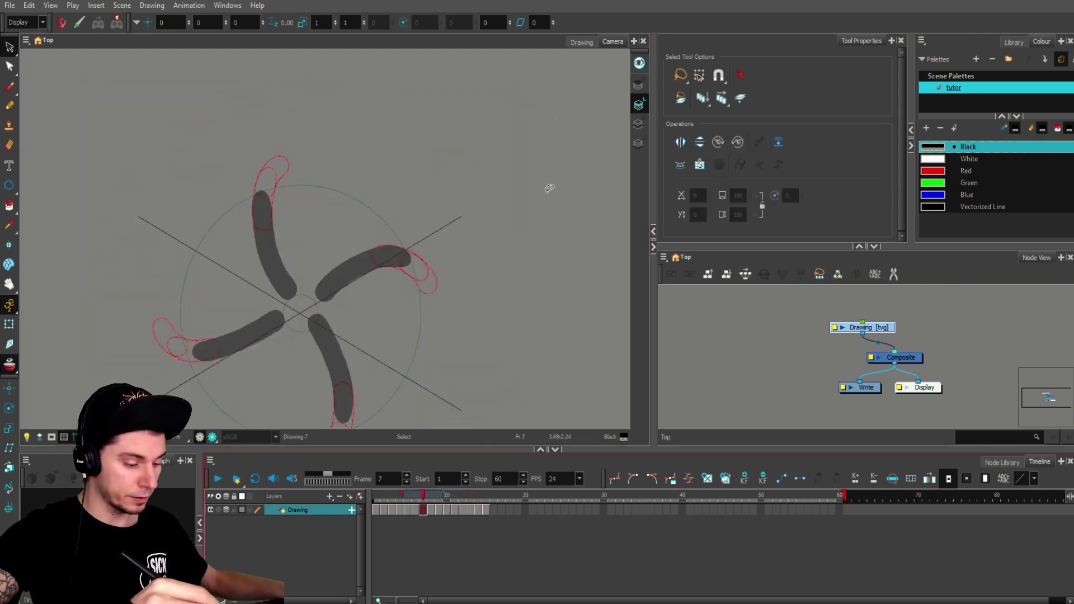
key(period)
key(period)
key(period)
key(period)
key(period)
key(period)
key(period)
key(period)
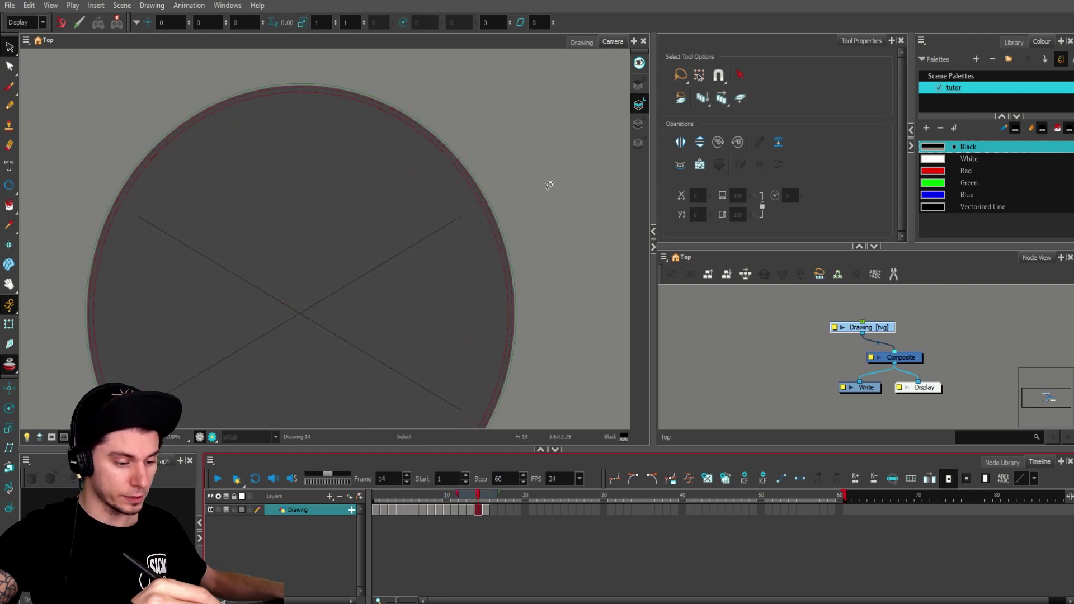
key(comma)
Step: Copy the circle on frame 15 and paste it onto frame 16 at the same size
click(494, 218)
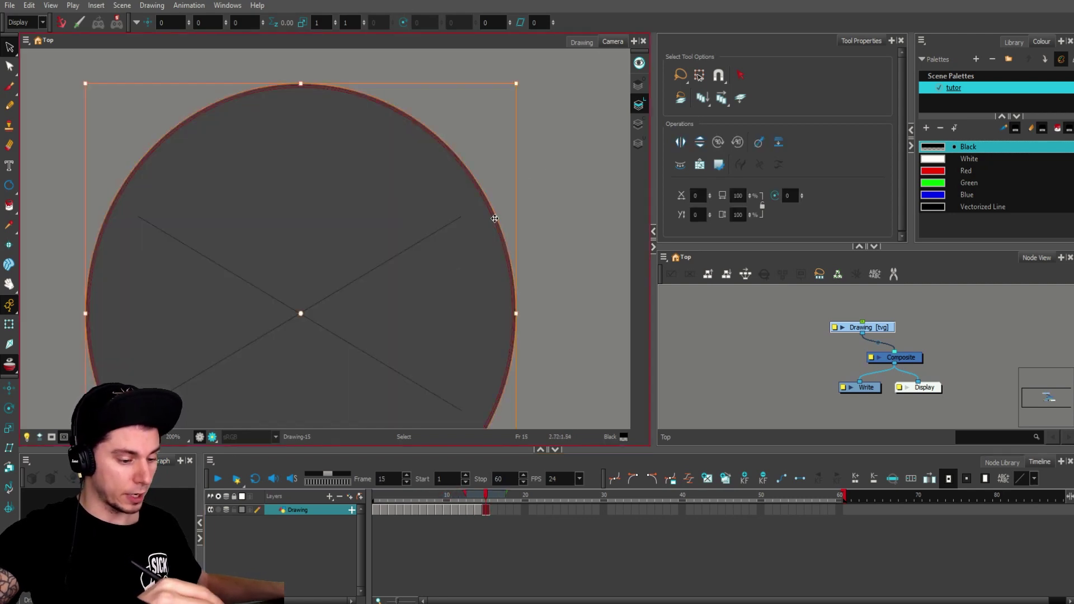
key(period)
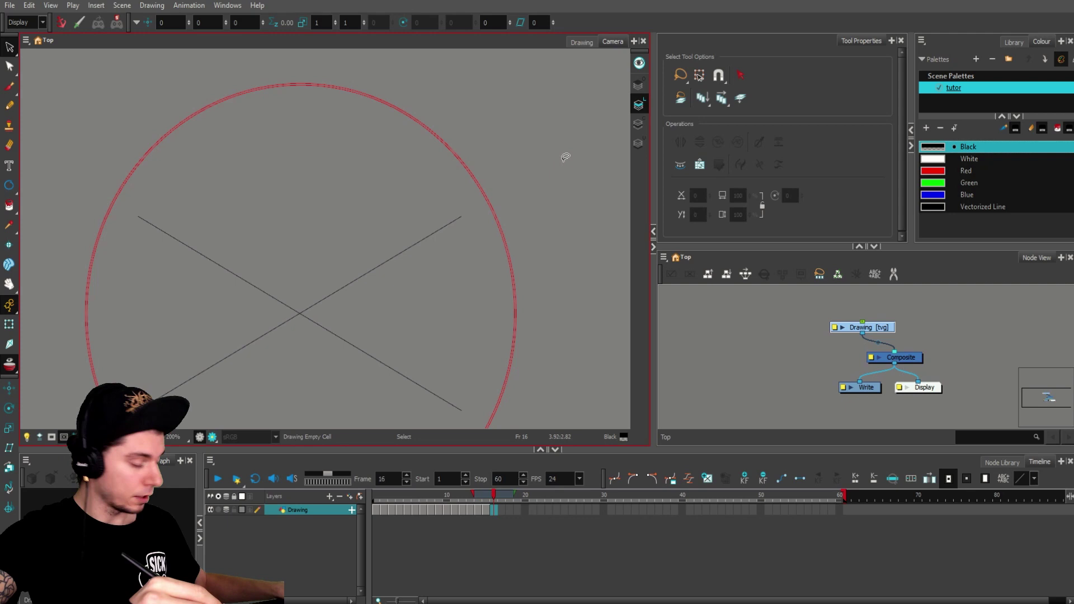
key(ctrl+v)
key(1)
key(1)
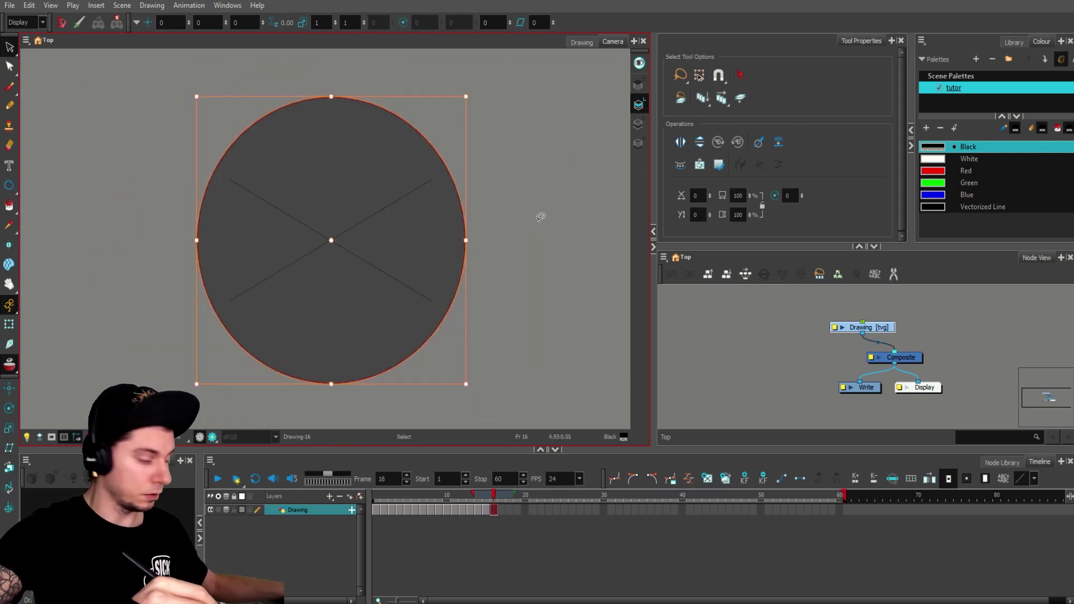
click(539, 226)
key(1)
key(2)
key(2)
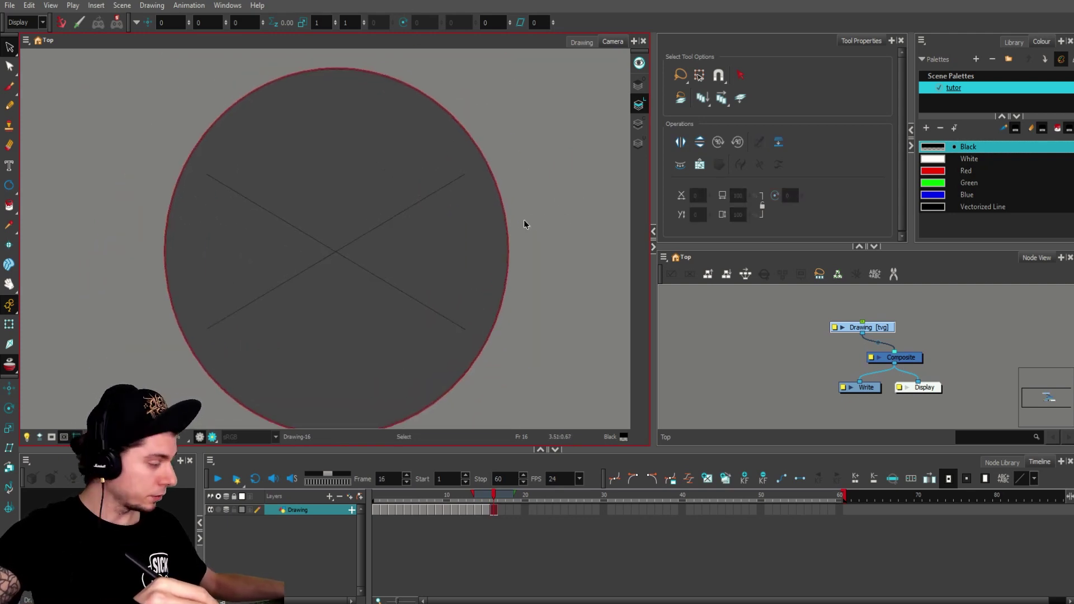
Step: Try erasing looping strokes from the centre of the circle on frame 9 with the Eraser, and undo them
key(alt+e)
click(423, 495)
key(comma)
key(period)
key(period)
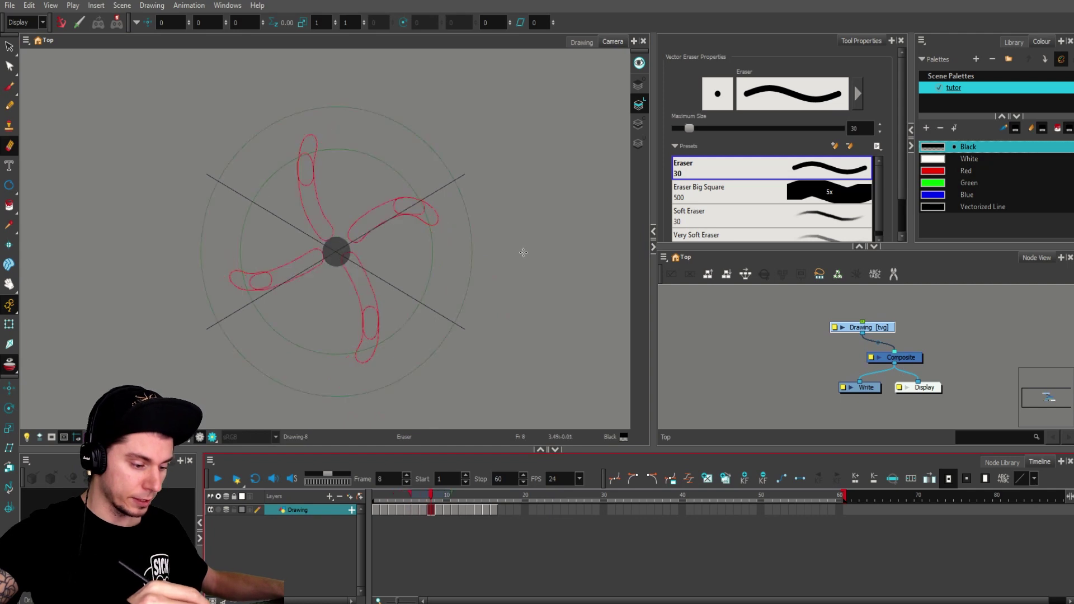
key(period)
key(comma)
key(period)
key(comma)
key(period)
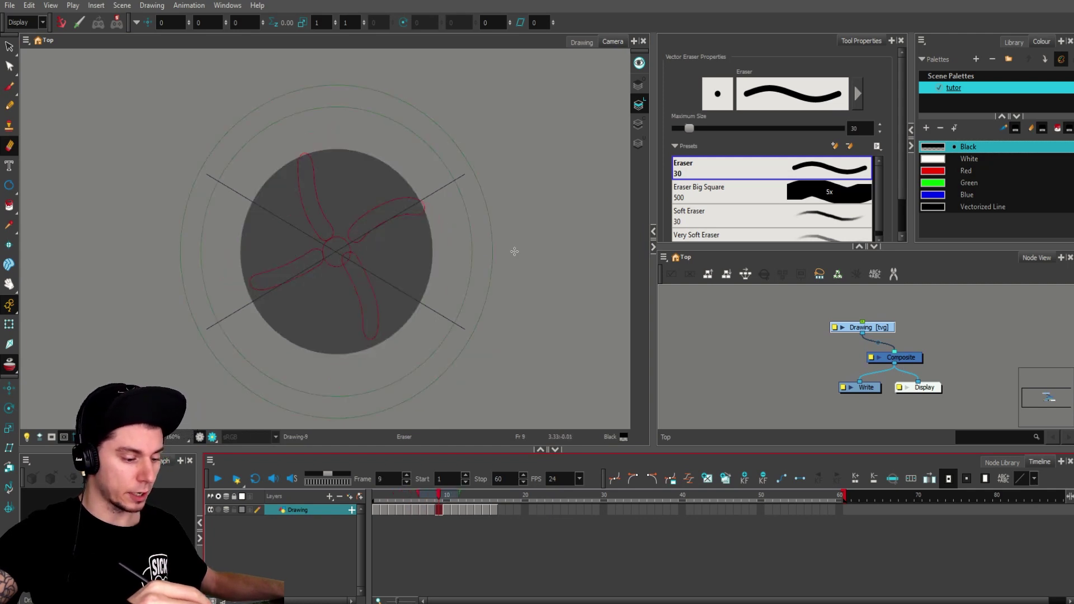
mouse_move(343, 221)
mouse_down()
mouse_move(307, 218)
mouse_move(338, 218)
mouse_move(311, 226)
mouse_move(334, 226)
mouse_move(361, 280)
mouse_move(330, 252)
mouse_up()
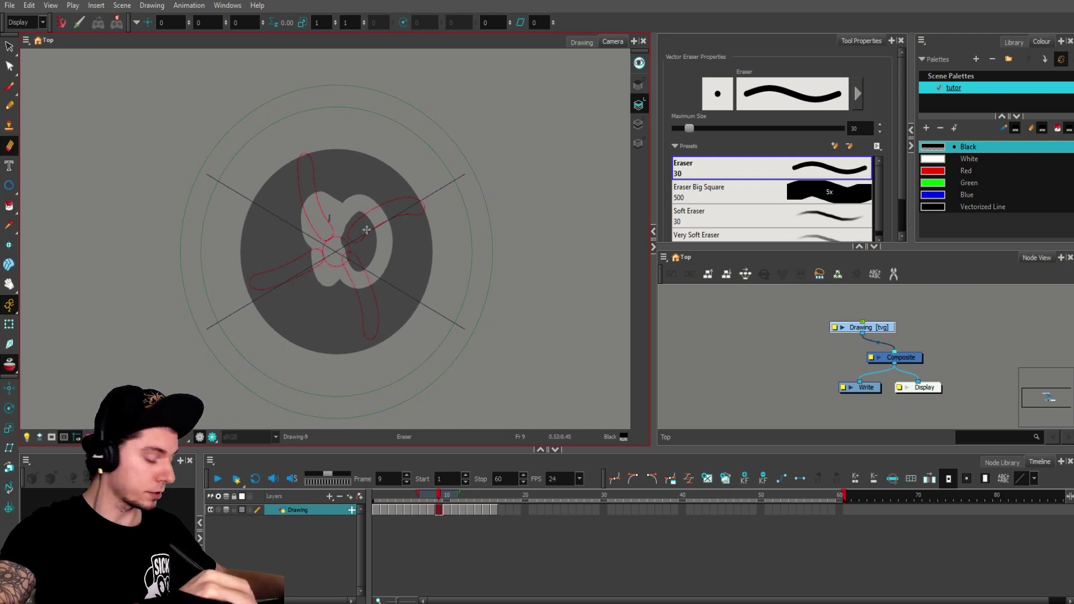
key(ctrl+z)
key(ctrl+z)
Step: Brush five vertical practice strokes in the empty area beside the circle on frame 9
drag(522, 266, 428, 249)
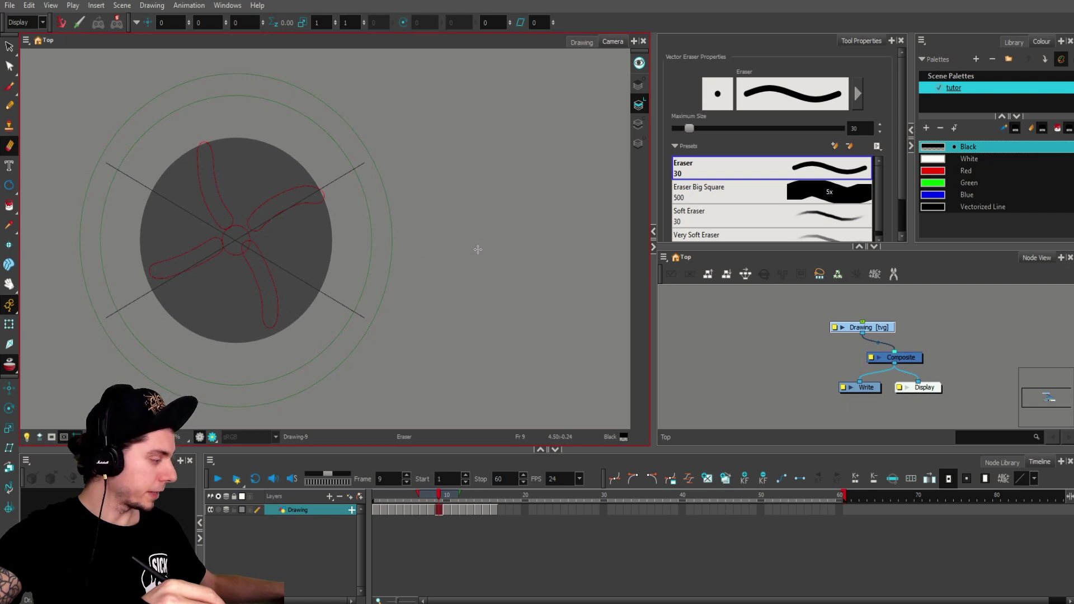
key(alt+b)
mouse_move(439, 129)
mouse_down()
mouse_move(456, 137)
mouse_move(482, 235)
mouse_up()
drag(527, 120, 526, 241)
drag(560, 124, 560, 253)
drag(591, 118, 590, 258)
drag(593, 291, 500, 318)
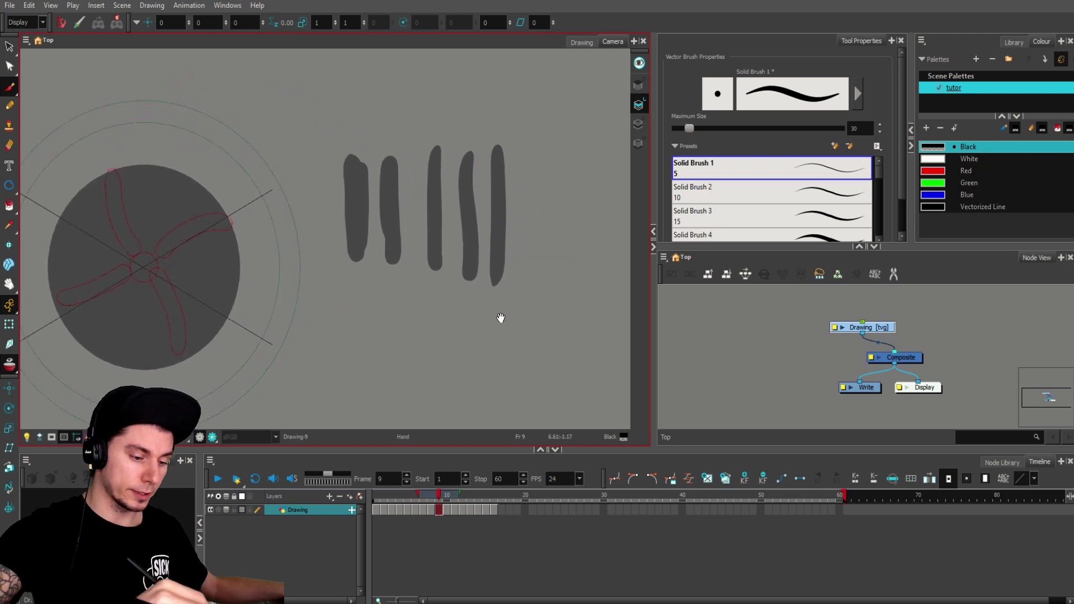
Step: Rub out the fifth practice stroke with the Eraser, and select and delete the fourth one
key(alt+e)
mouse_move(503, 142)
mouse_down()
mouse_move(509, 167)
mouse_move(499, 146)
mouse_move(493, 175)
mouse_move(500, 273)
mouse_up()
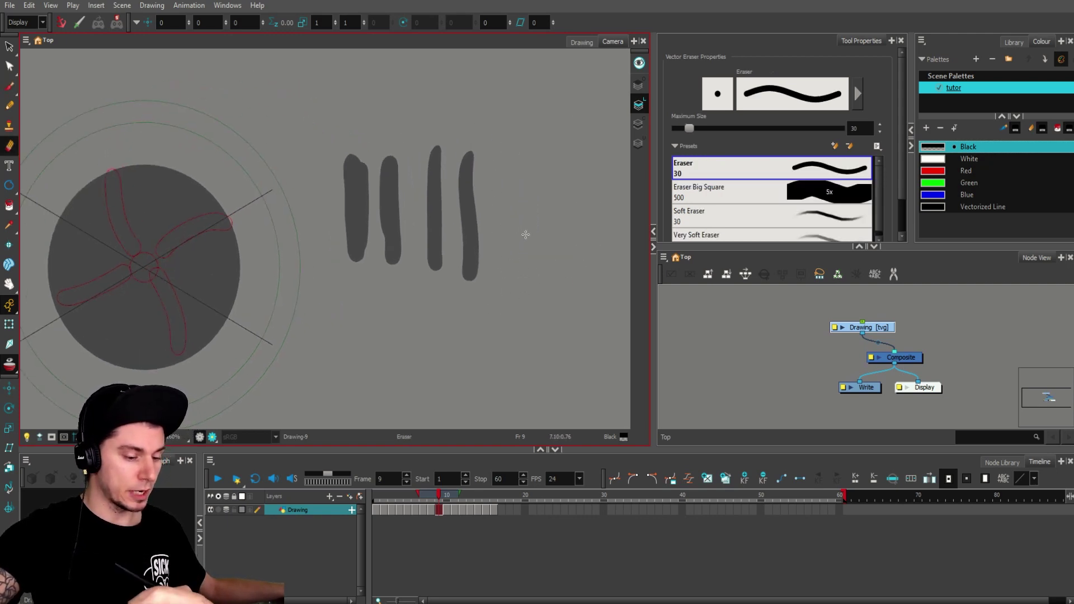
key(alt+s)
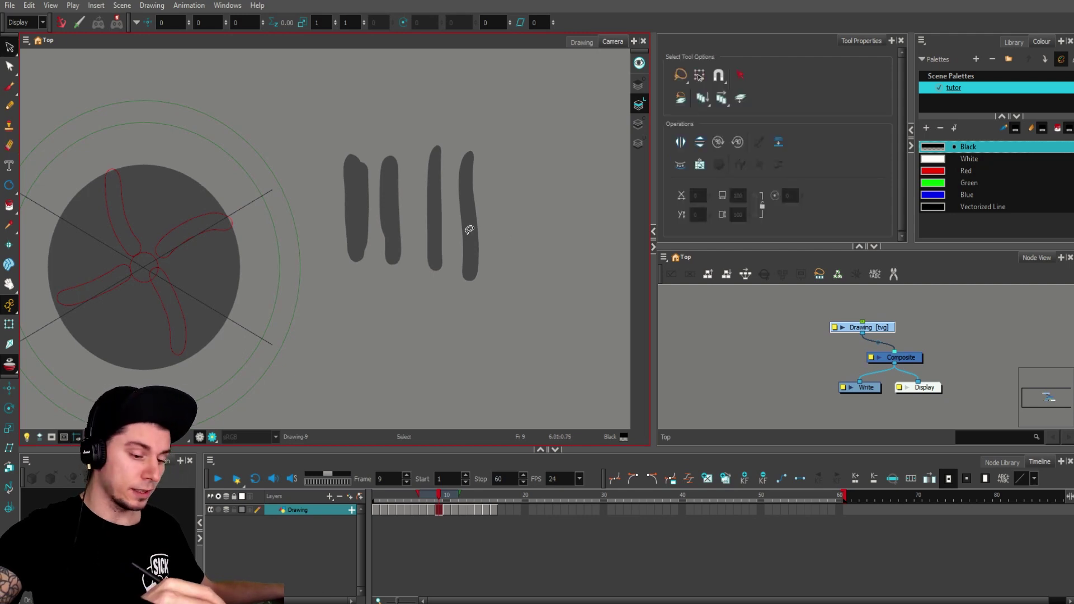
click(468, 230)
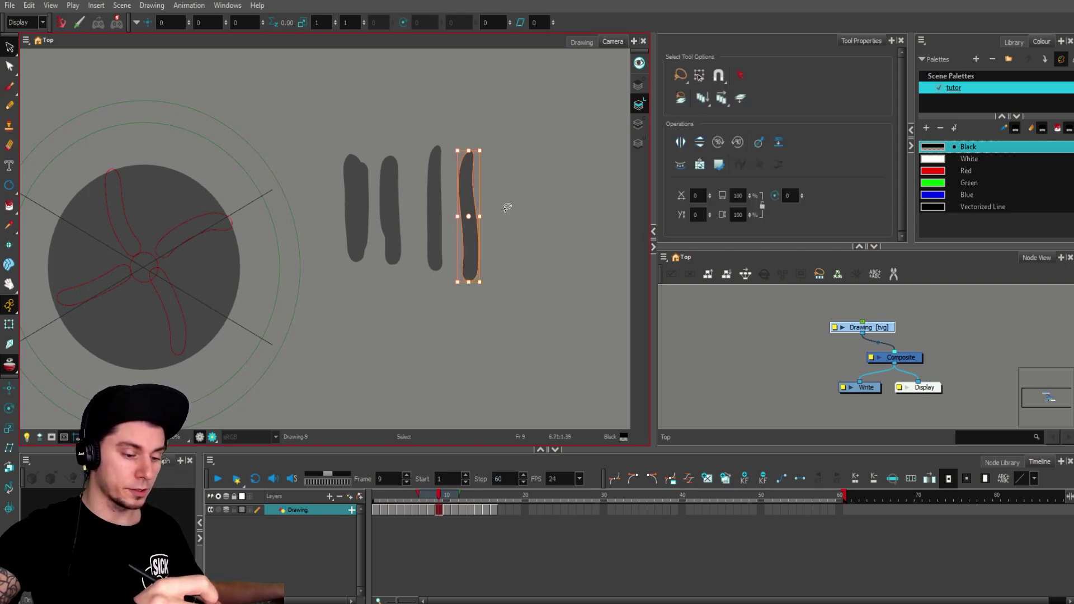
key(Delete)
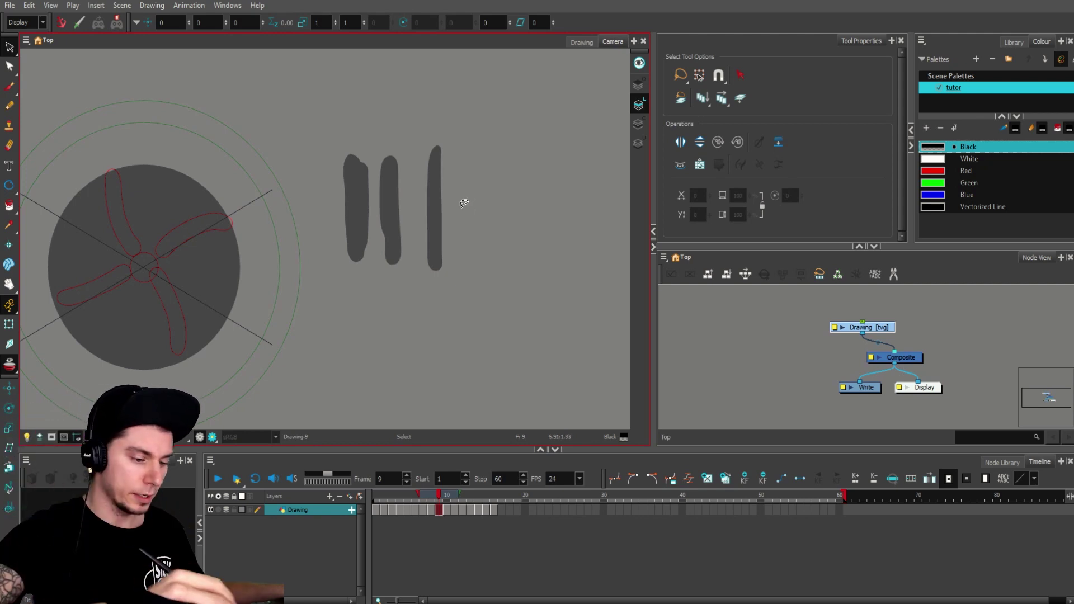
Step: Brush another thin vertical stroke beside the remaining three, and remove all the practice strokes from frame 9
key(alt+b)
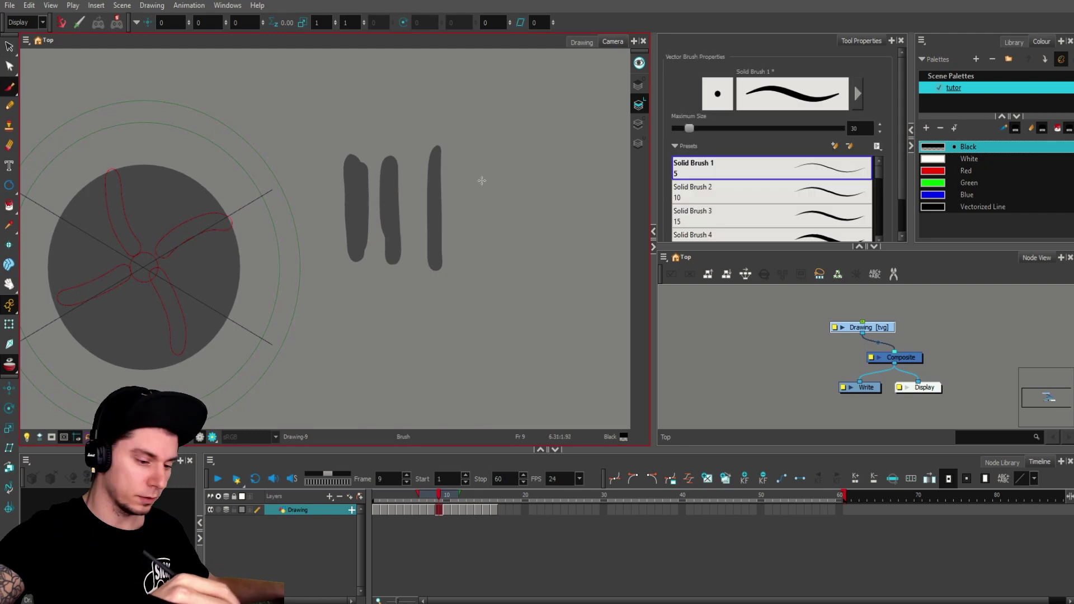
drag(469, 147, 476, 267)
drag(530, 209, 525, 220)
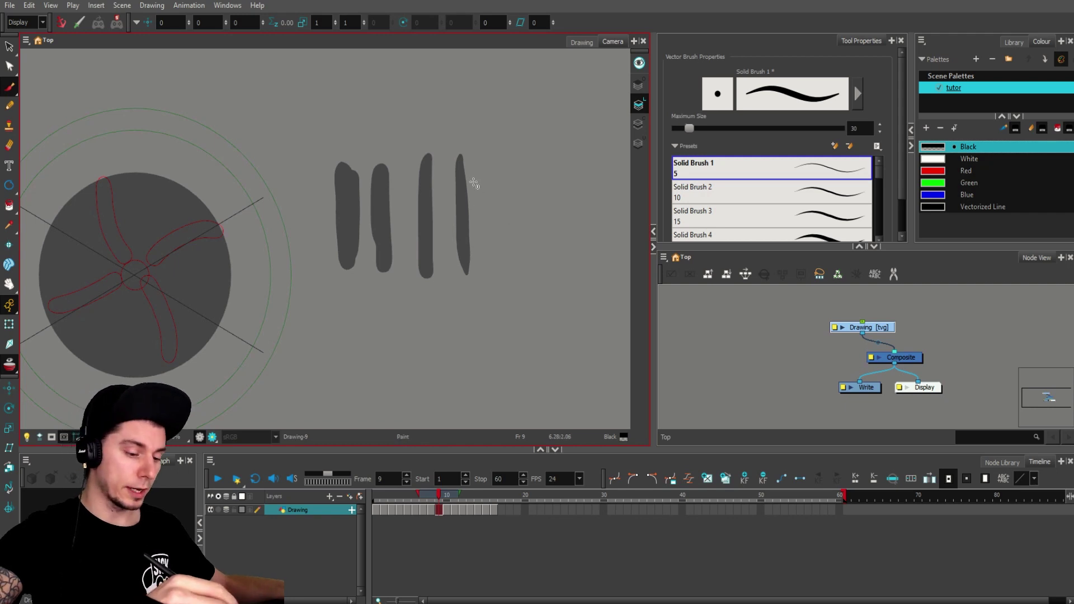
mouse_move(484, 166)
mouse_down()
mouse_move(444, 321)
mouse_move(480, 348)
mouse_move(568, 175)
mouse_move(488, 279)
mouse_move(515, 277)
mouse_up()
mouse_move(479, 196)
mouse_down()
mouse_move(486, 298)
mouse_move(541, 302)
mouse_up()
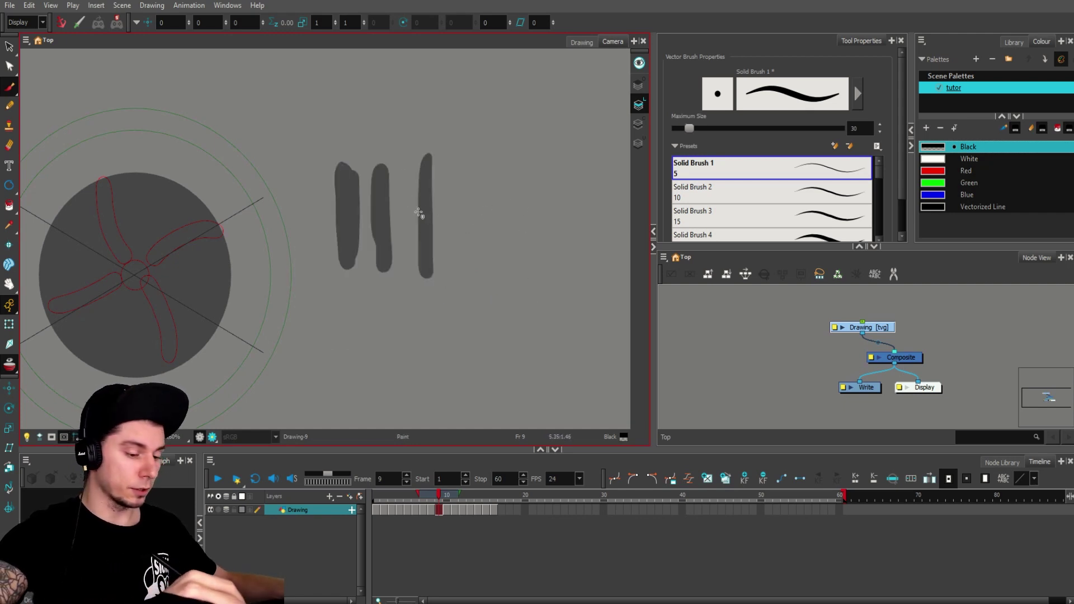
key(ctrl+z)
key(ctrl+z)
key(ctrl+z)
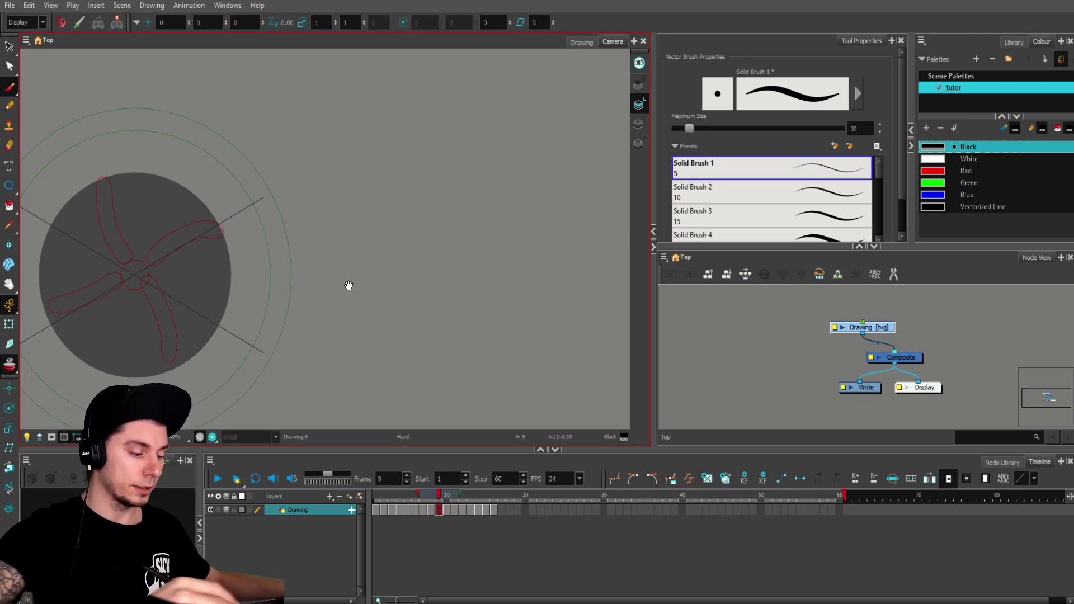
Step: Erase a small oval hole just beside the centre of the circle on frame 9
mouse_move(347, 285)
mouse_down()
mouse_move(499, 213)
mouse_move(530, 284)
mouse_up()
key(1)
key(2)
key(2)
key(alt+e)
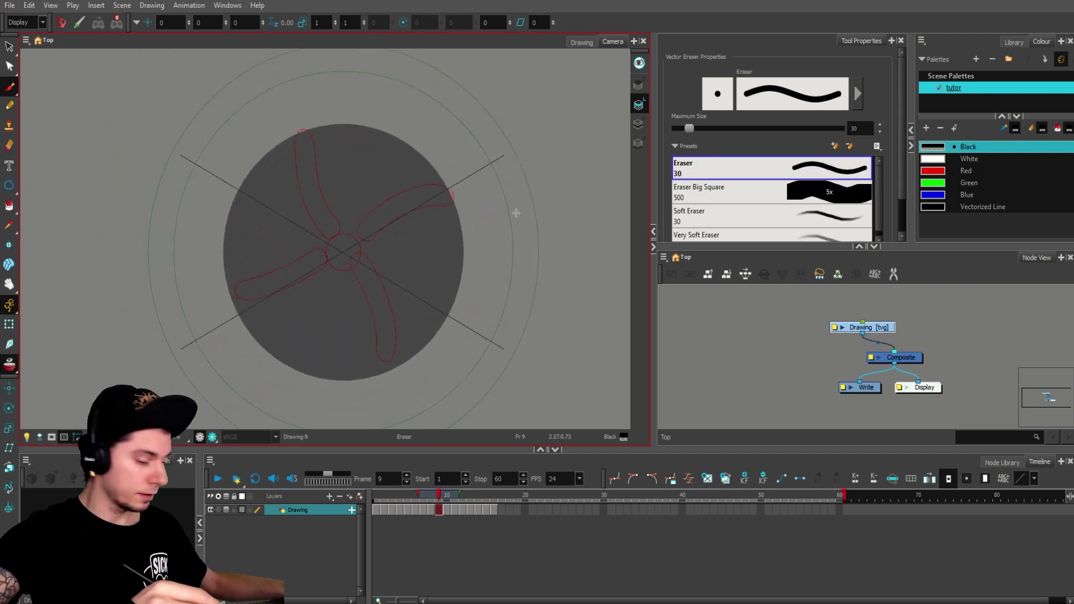
key(1)
key(2)
key(1)
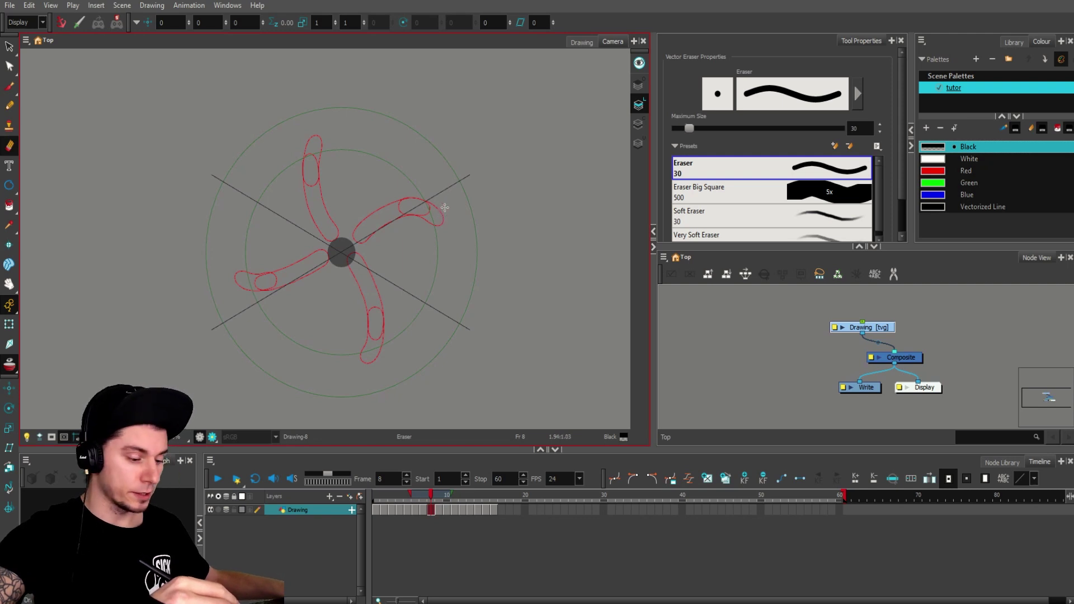
key(period)
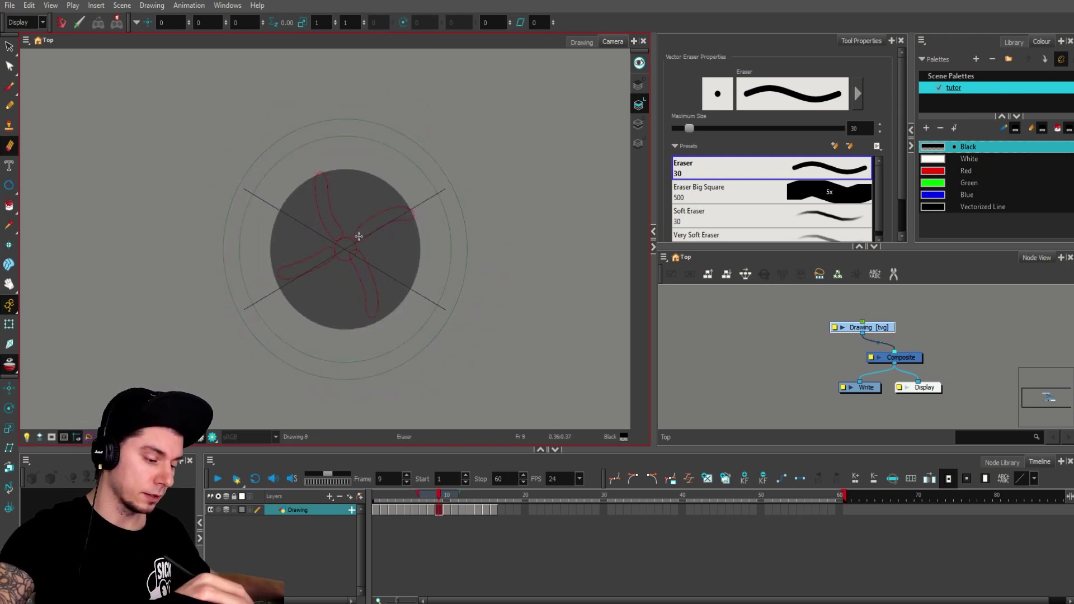
mouse_move(350, 248)
mouse_down()
mouse_move(373, 256)
mouse_move(352, 242)
mouse_up()
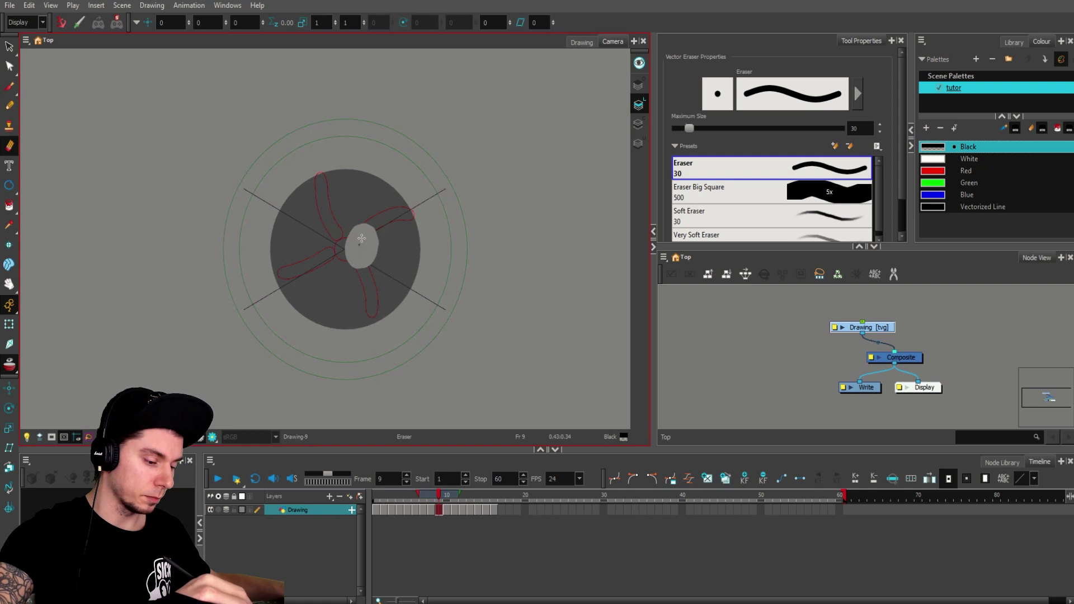
Step: Erase a larger tall oval hole from the circle on frame 10 and an even larger one on frame 11
key(period)
mouse_move(385, 196)
mouse_down()
mouse_move(359, 220)
mouse_move(349, 265)
mouse_move(359, 294)
mouse_move(380, 309)
mouse_move(406, 294)
mouse_move(418, 259)
mouse_move(414, 224)
mouse_move(392, 194)
mouse_move(391, 264)
mouse_move(423, 169)
mouse_move(380, 178)
mouse_move(351, 245)
mouse_move(356, 320)
mouse_move(380, 343)
mouse_move(409, 335)
mouse_move(441, 267)
mouse_move(438, 185)
mouse_move(414, 166)
mouse_up()
key(period)
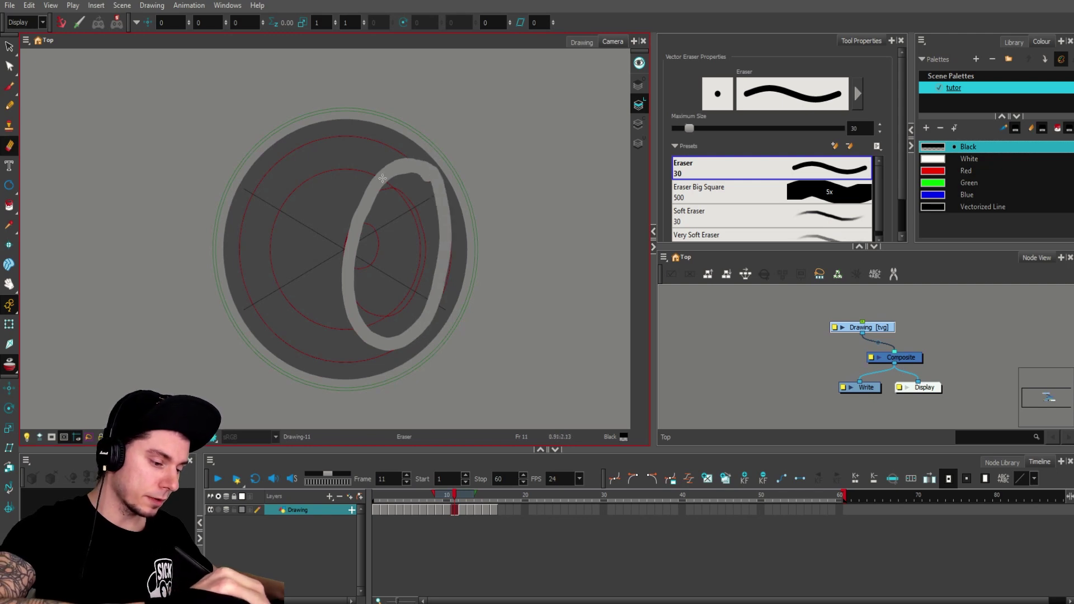
drag(360, 211, 350, 288)
key(ctrl+z)
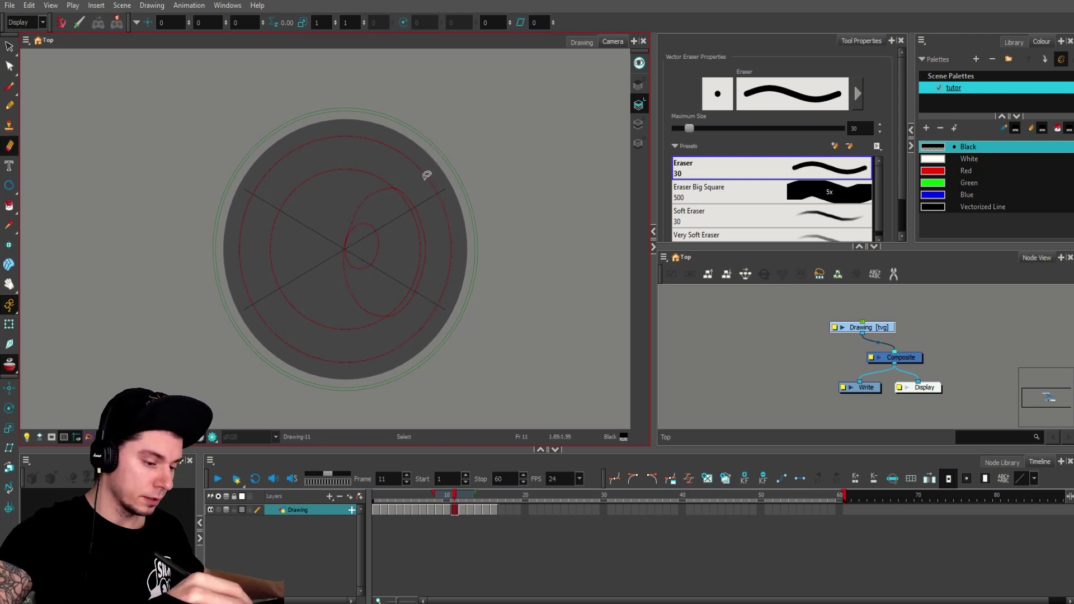
mouse_move(424, 162)
mouse_down()
mouse_move(375, 181)
mouse_move(348, 250)
mouse_move(360, 334)
mouse_move(385, 348)
mouse_move(414, 336)
mouse_move(432, 306)
mouse_move(442, 221)
mouse_up()
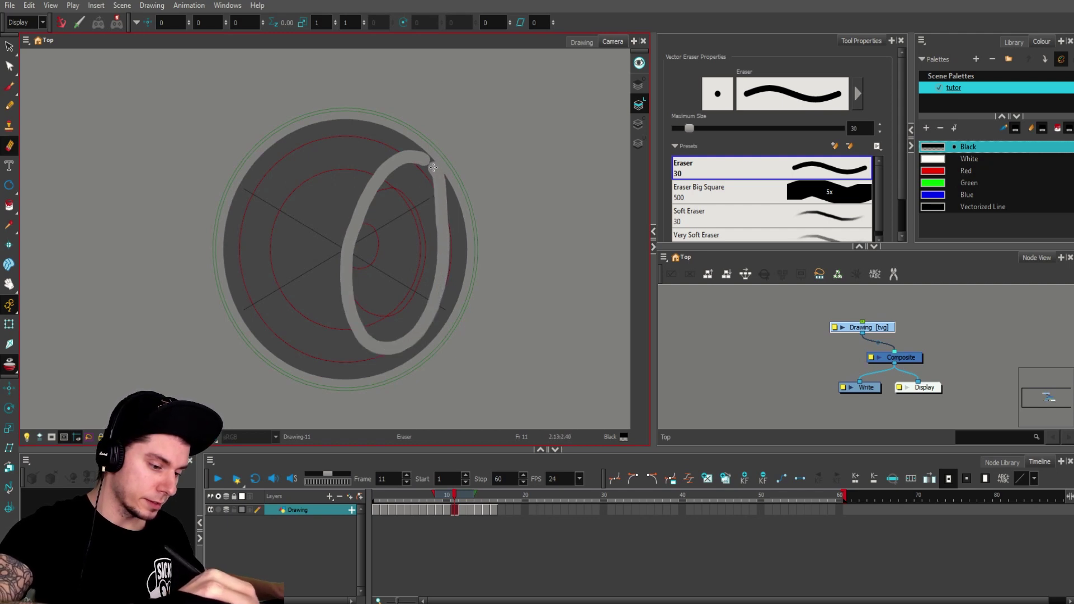
mouse_move(433, 166)
mouse_down()
mouse_move(425, 143)
mouse_move(366, 199)
mouse_move(343, 284)
mouse_move(398, 346)
mouse_move(445, 275)
mouse_move(442, 202)
mouse_move(425, 211)
mouse_up()
key(ctrl+z)
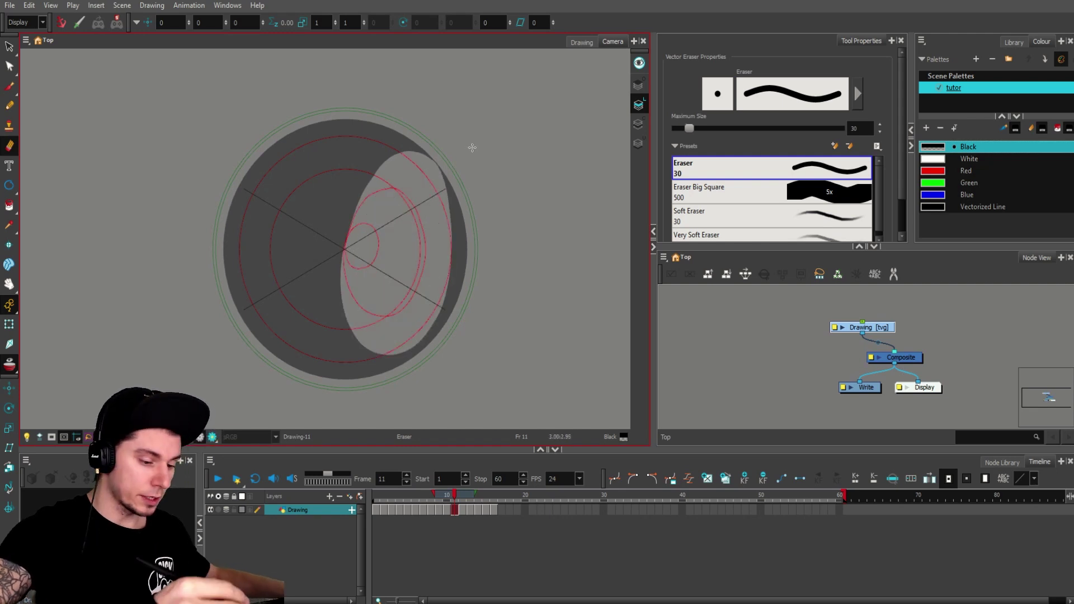
Step: Erase a second oval overlapping the first hole on frame 9, and a bigger matching one on frame 10
key(comma)
key(comma)
key(comma)
key(period)
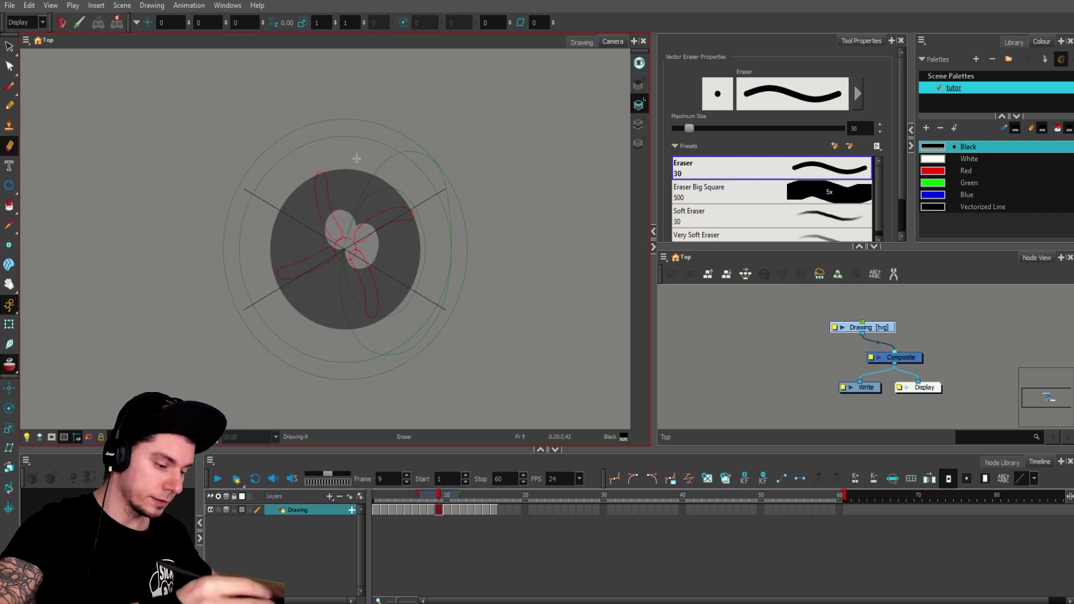
key(period)
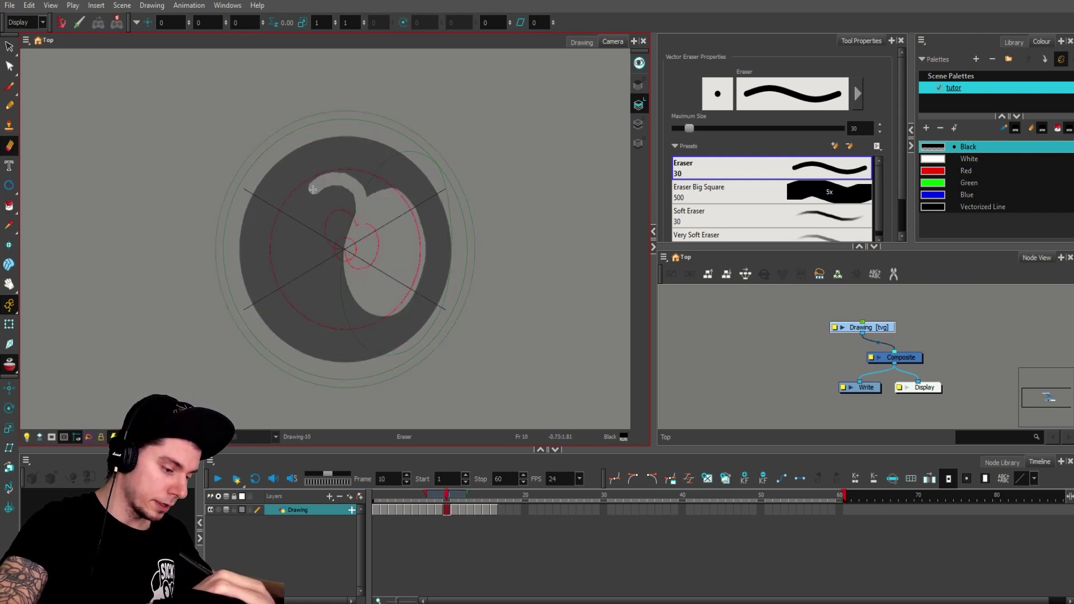
mouse_move(312, 190)
mouse_down()
mouse_move(301, 228)
mouse_move(311, 262)
mouse_up()
key(ctrl+z)
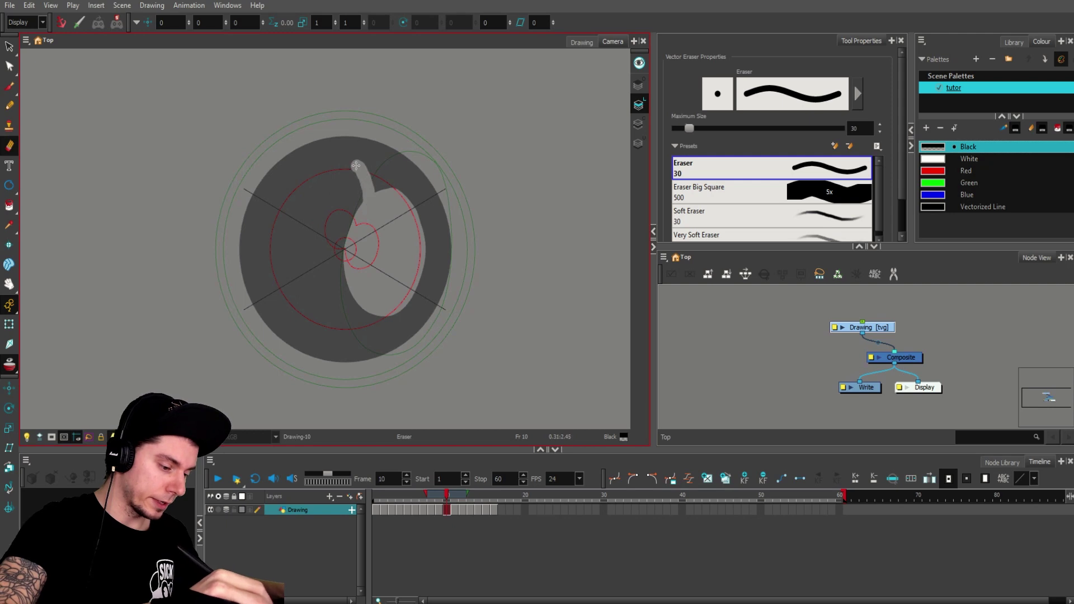
mouse_move(304, 195)
mouse_down()
mouse_move(302, 245)
mouse_move(320, 273)
mouse_up()
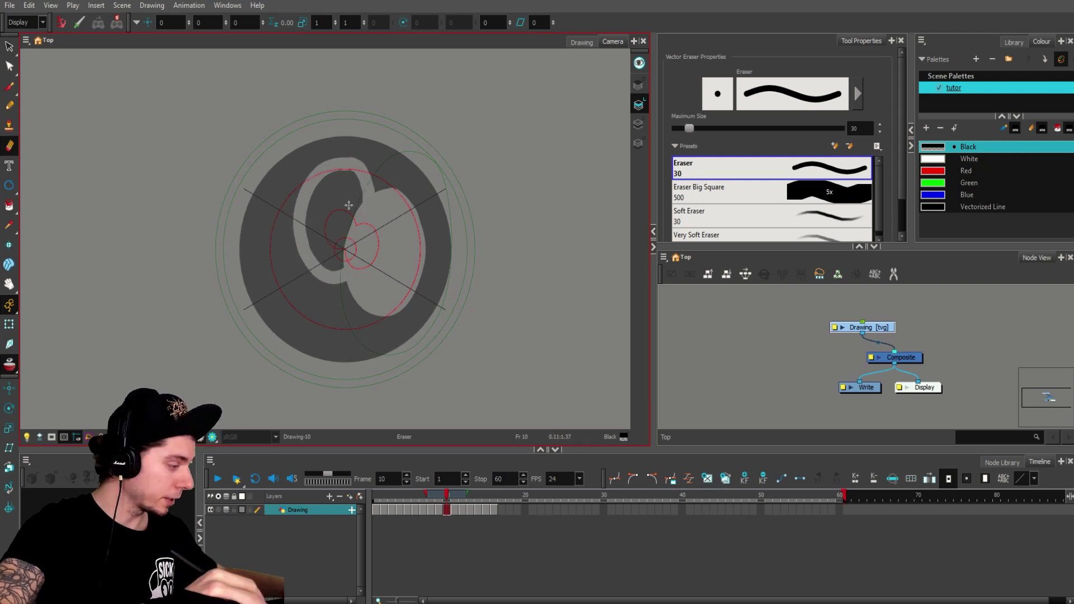
drag(352, 217, 341, 238)
Step: Erase a second large lobe on frame 11, merging it with the existing hole in the circle
key(g)
mouse_move(377, 156)
mouse_down()
mouse_move(316, 134)
mouse_move(278, 167)
mouse_move(266, 208)
mouse_move(271, 260)
mouse_move(301, 299)
mouse_move(366, 288)
mouse_up()
key(alt+i)
click(329, 218)
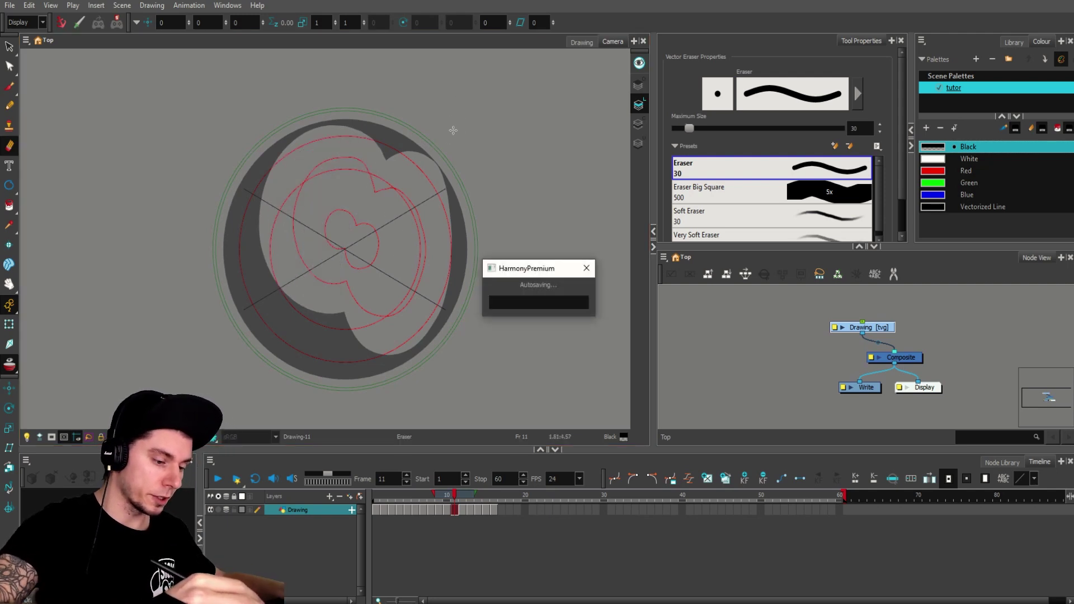
Step: Erase a curved, two-lobed band across the upper edge of the circle on frames 12 and 13
key(period)
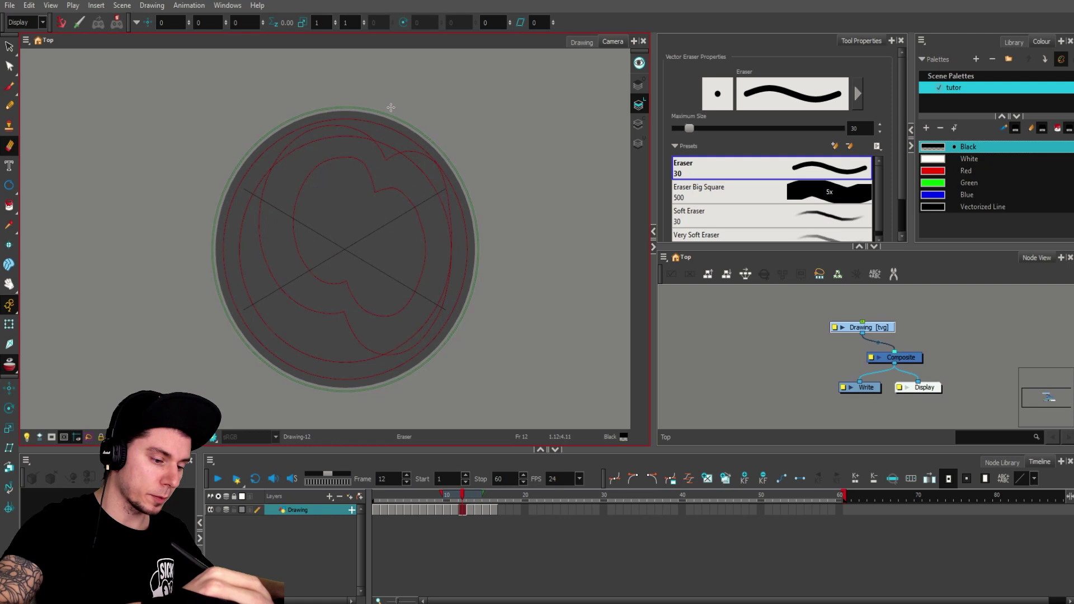
drag(379, 148, 337, 112)
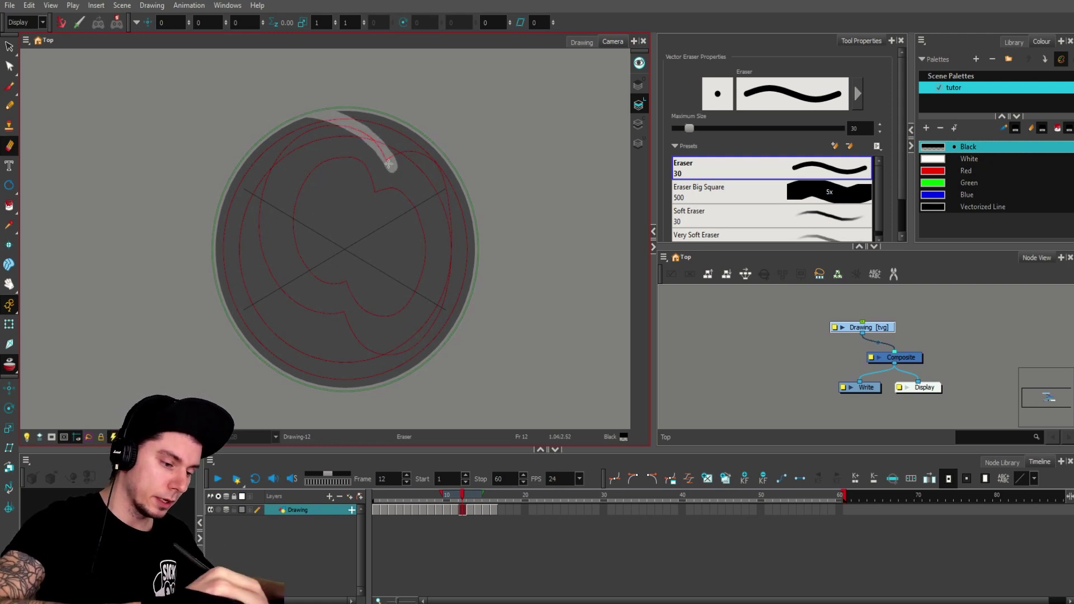
key(period)
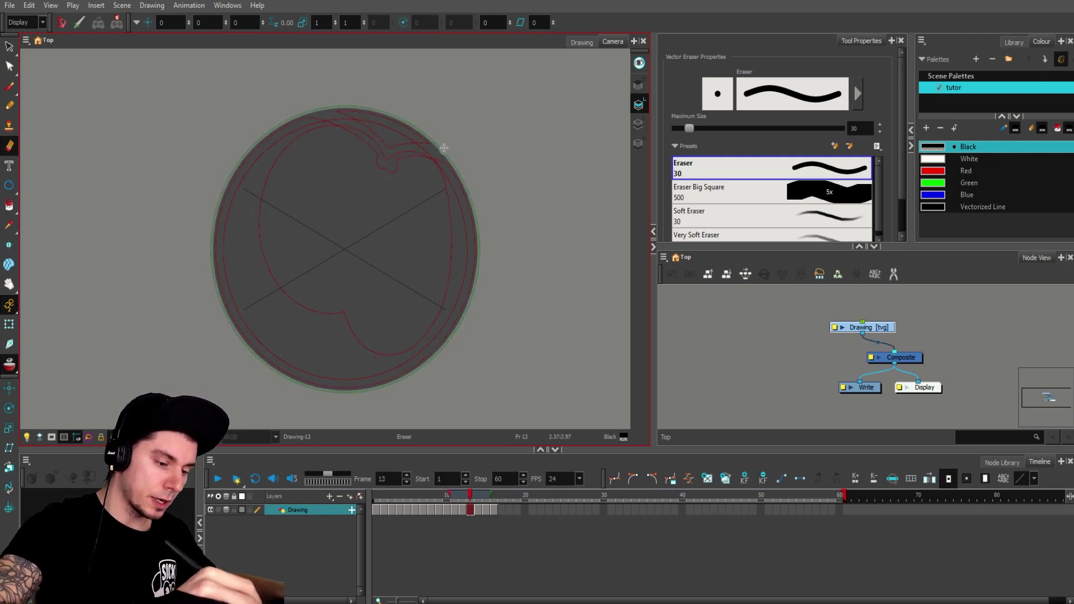
mouse_move(420, 142)
mouse_down()
mouse_move(380, 150)
mouse_move(404, 129)
mouse_move(391, 147)
mouse_move(315, 107)
mouse_up()
Step: Erase progressively smaller notches near the circle's upper edge on frames 14 to 16, and select the small leftover piece on frame 16
key(period)
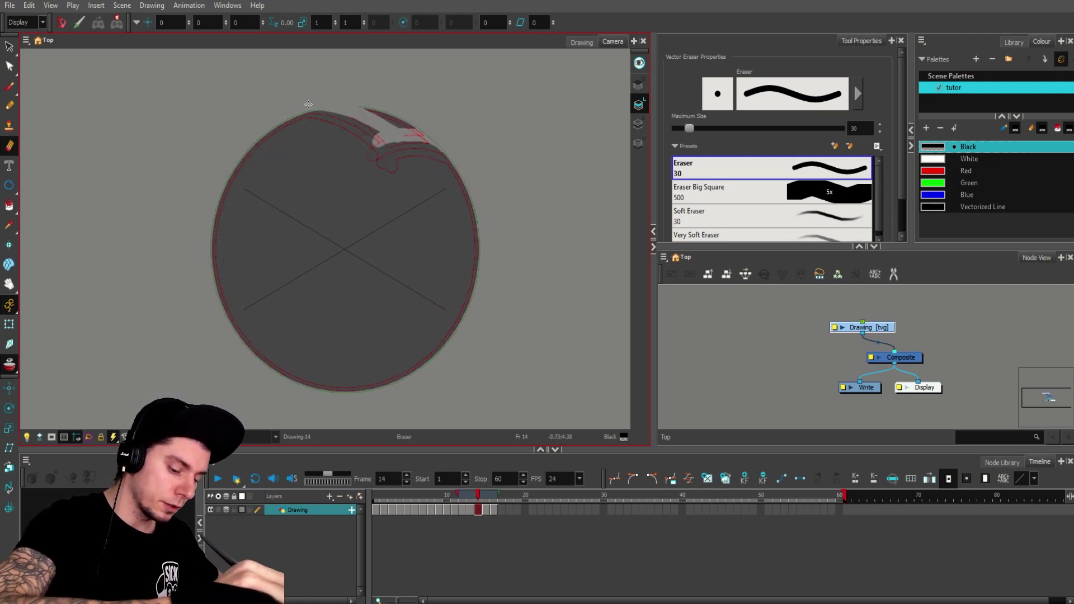
key(period)
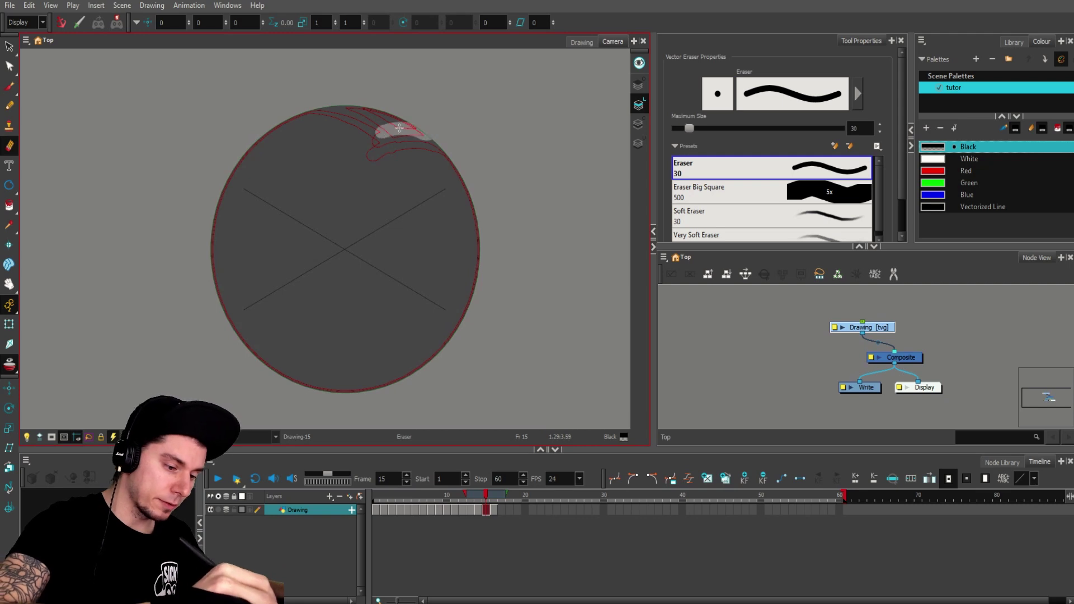
mouse_move(388, 123)
mouse_down()
mouse_move(358, 60)
mouse_move(402, 107)
mouse_move(370, 107)
mouse_move(395, 129)
mouse_up()
key(period)
key(comma)
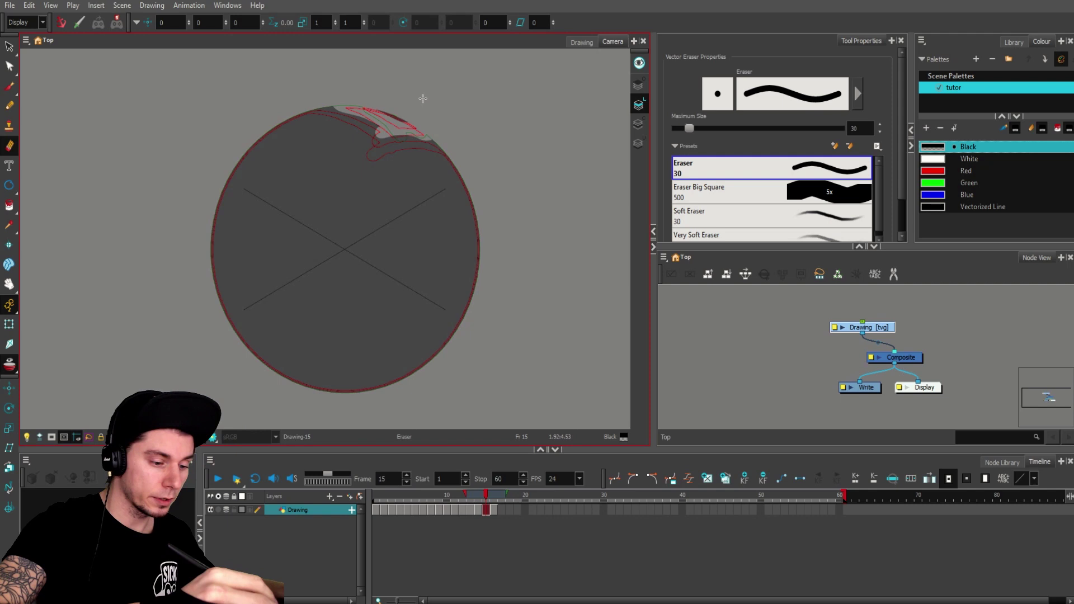
key(period)
key(alt+s)
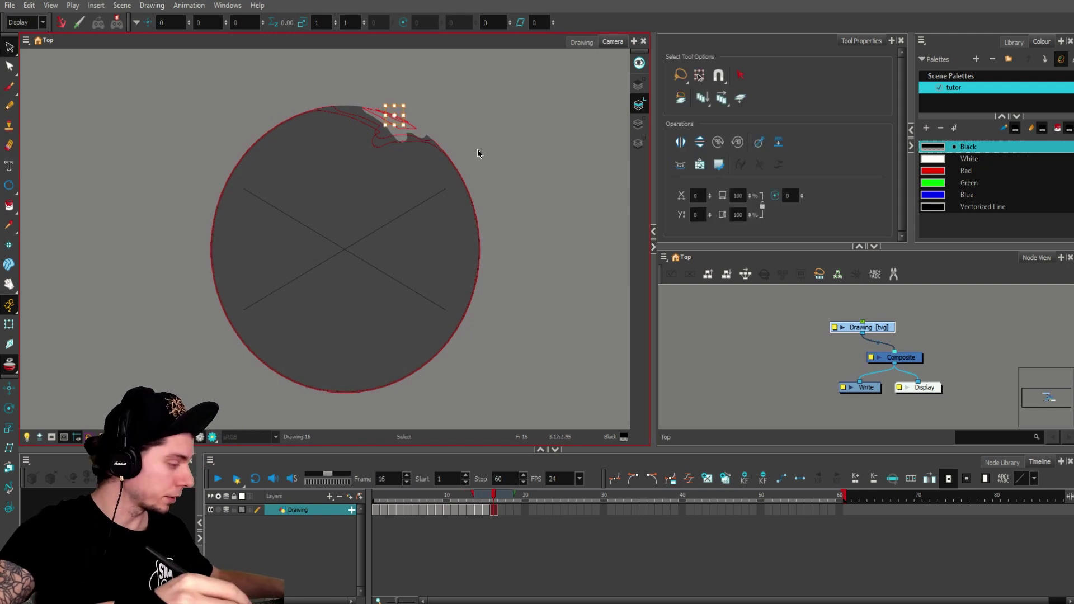
key(alt+e)
Step: Flip back and forth through frames 14 to 8 to examine how the erased holes grow with the expanding circle
key(comma)
key(comma)
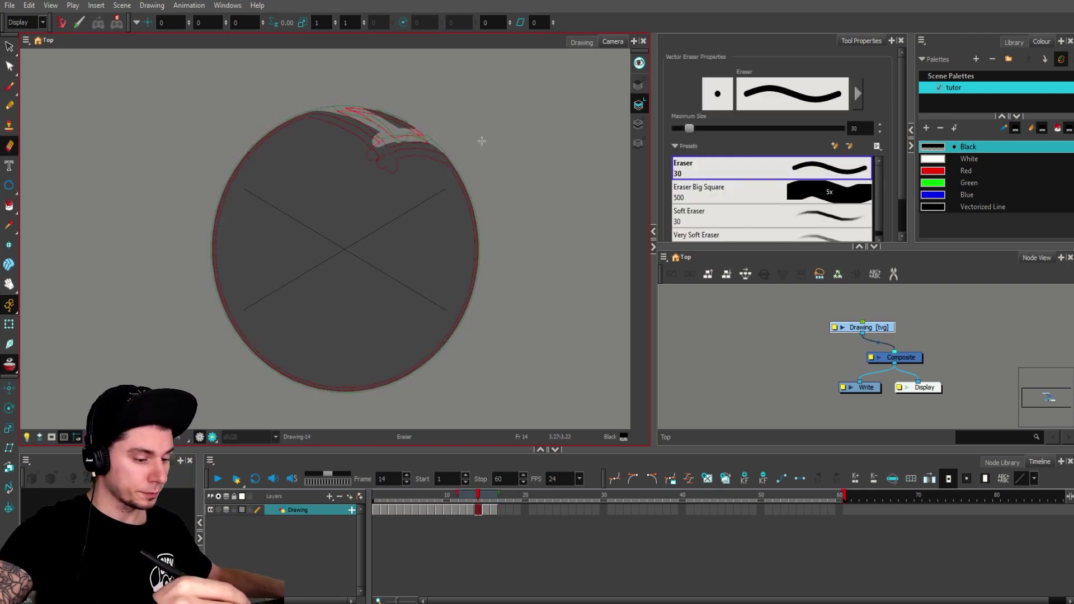
key(comma)
key(comma)
key(comma)
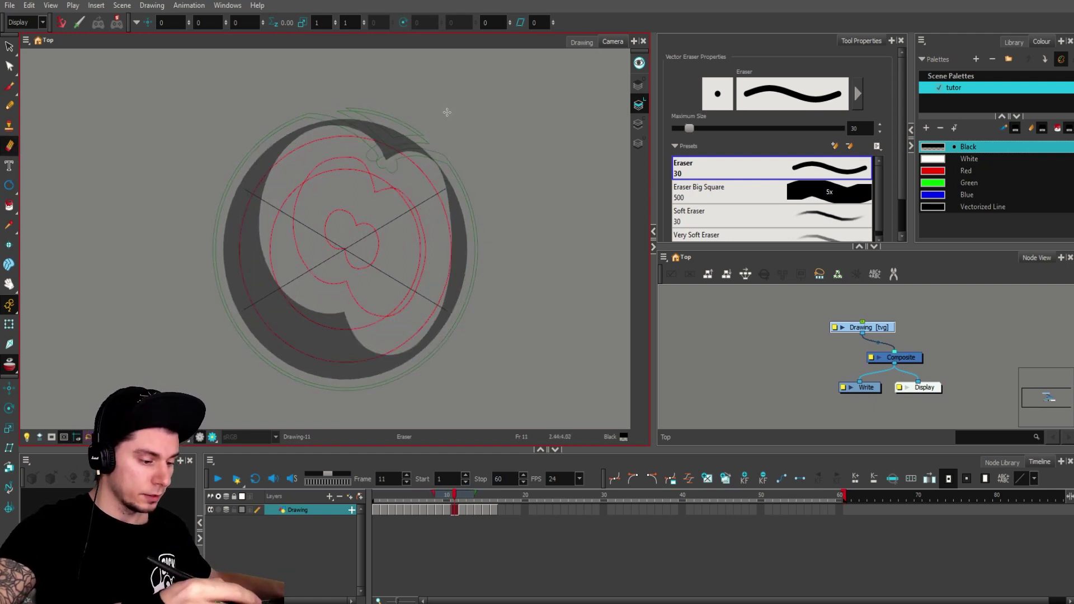
key(period)
key(comma)
key(comma)
key(comma)
key(comma)
key(period)
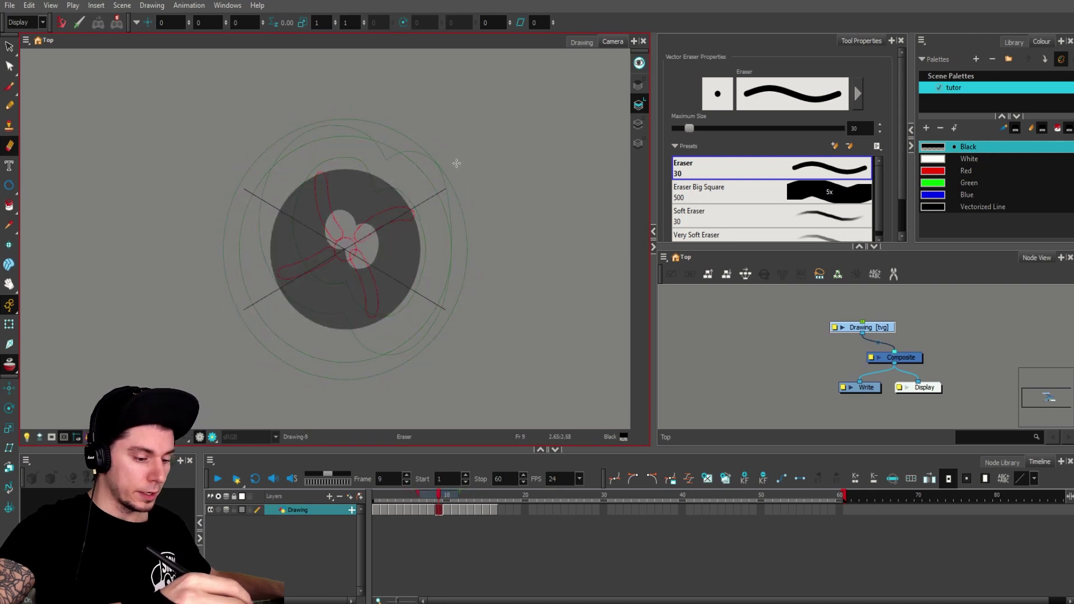
key(period)
key(period)
key(comma)
key(comma)
key(period)
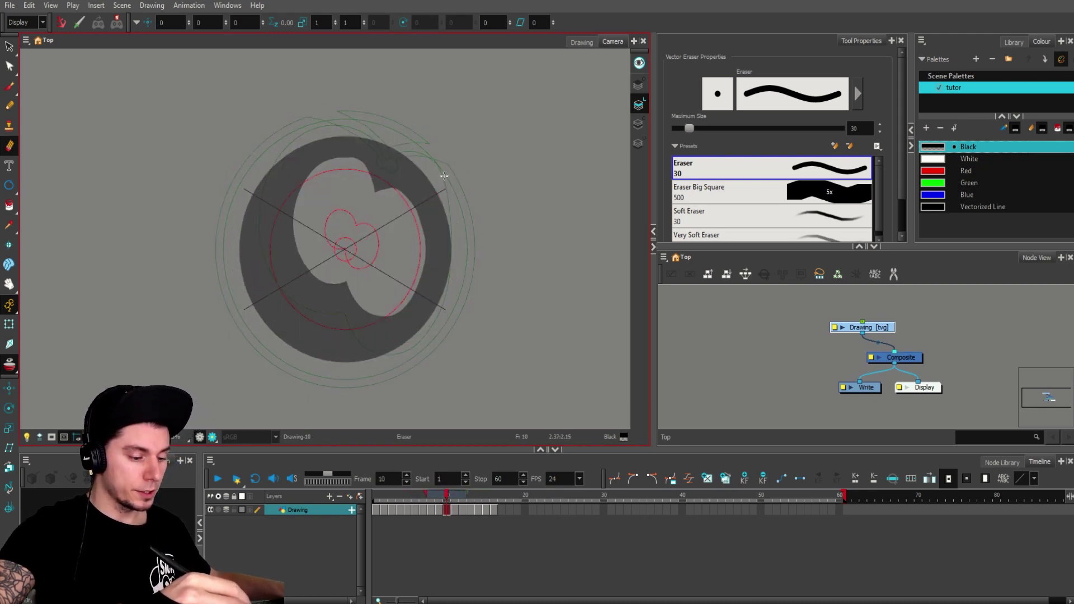
key(period)
key(comma)
key(comma)
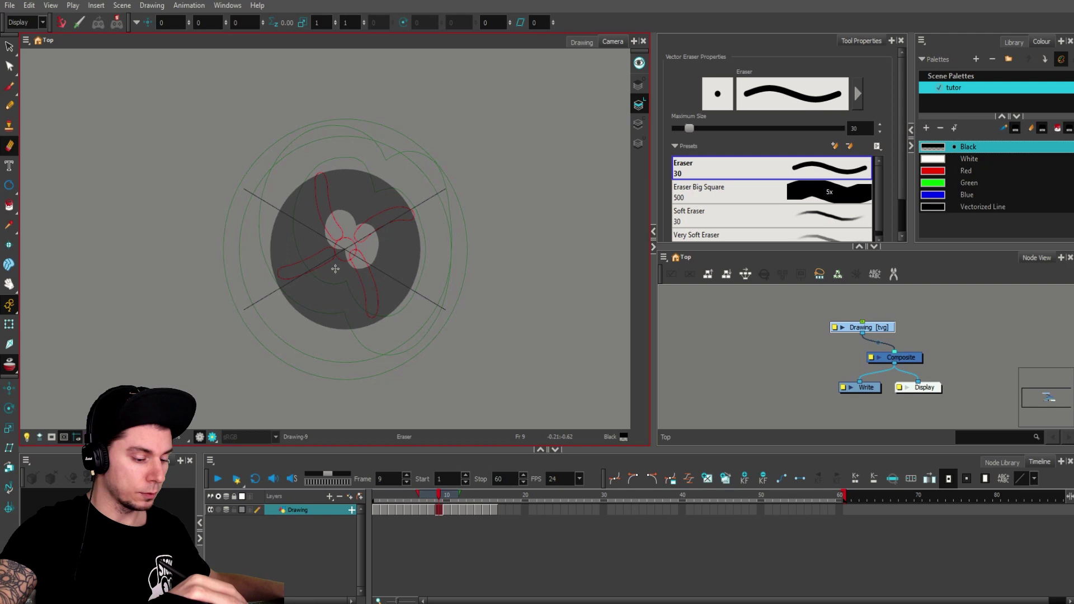
key(period)
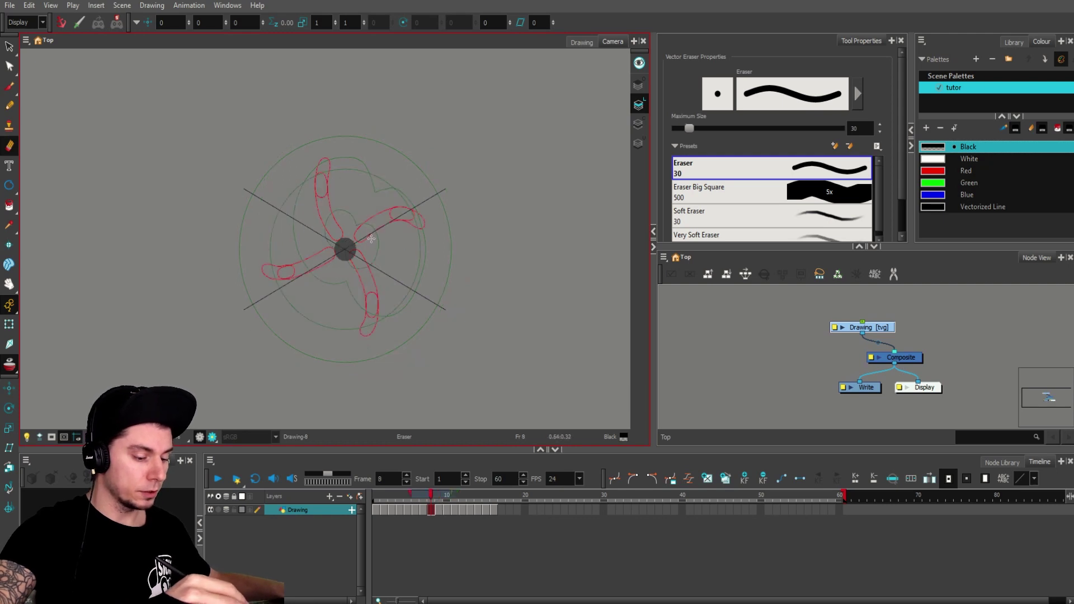
key(comma)
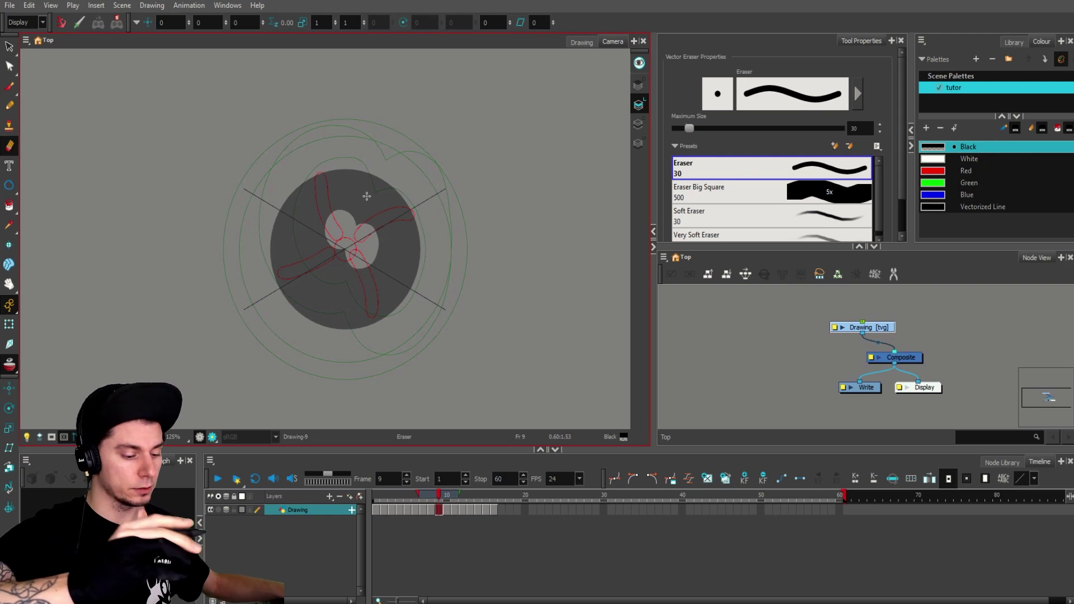
Step: Erase a small separate hole in the lower part of the circle on frame 10 and a larger lobe joining the main hole on frame 11
key(period)
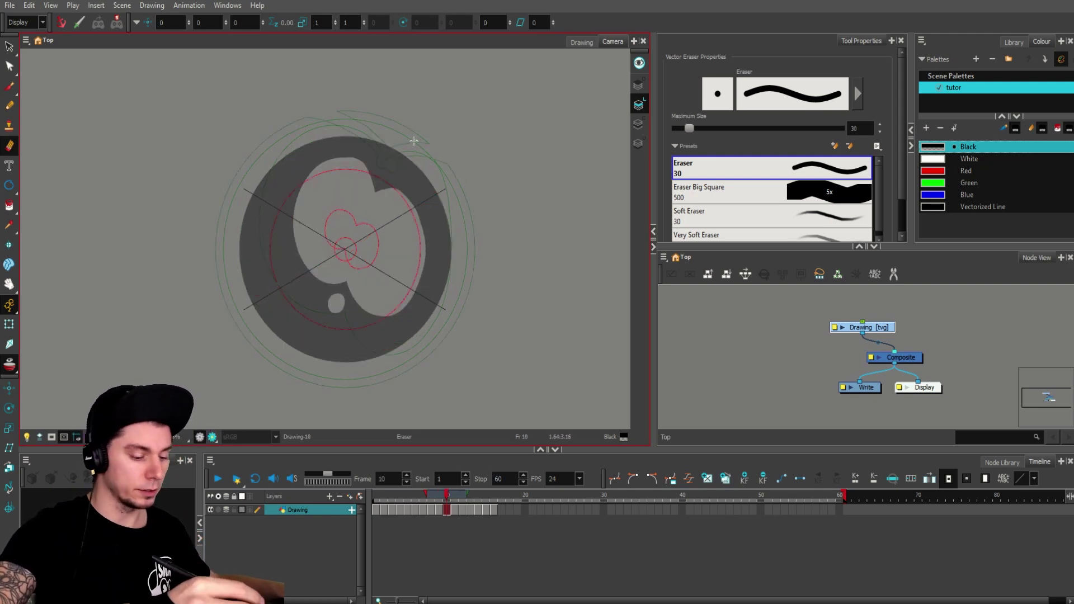
key(period)
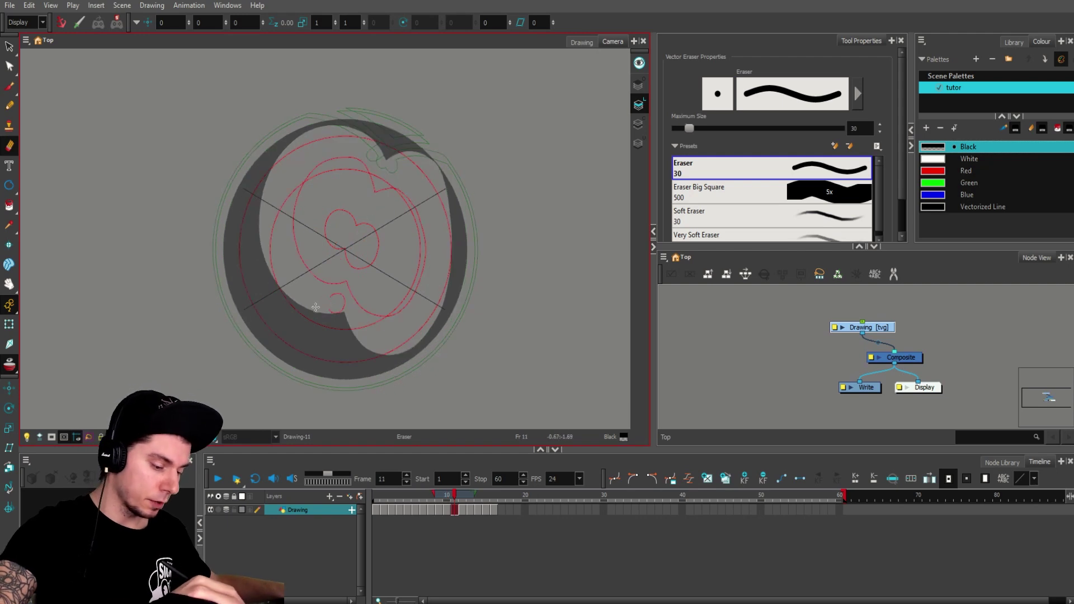
drag(323, 354, 361, 336)
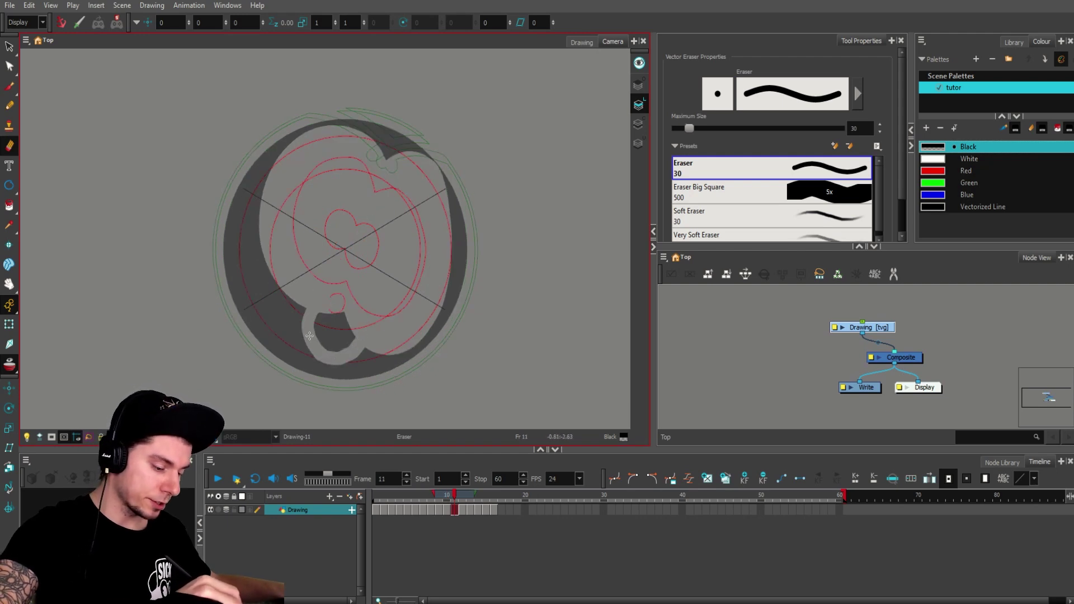
drag(344, 294, 346, 292)
Step: Erase outlines of two lower lobes and an arc along the right side of the circle on frame 12
key(period)
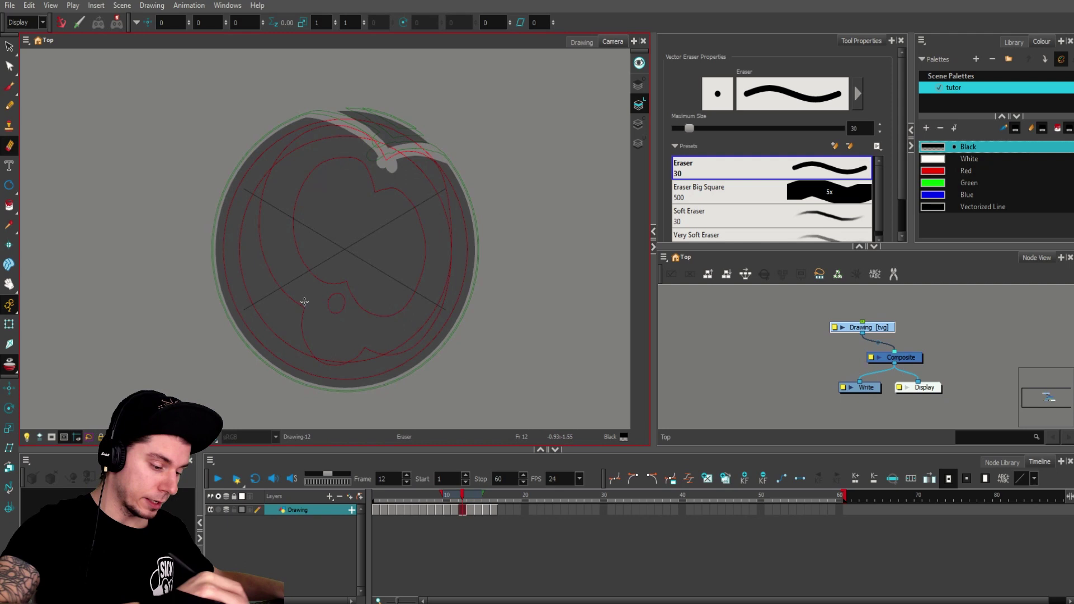
drag(348, 369, 368, 344)
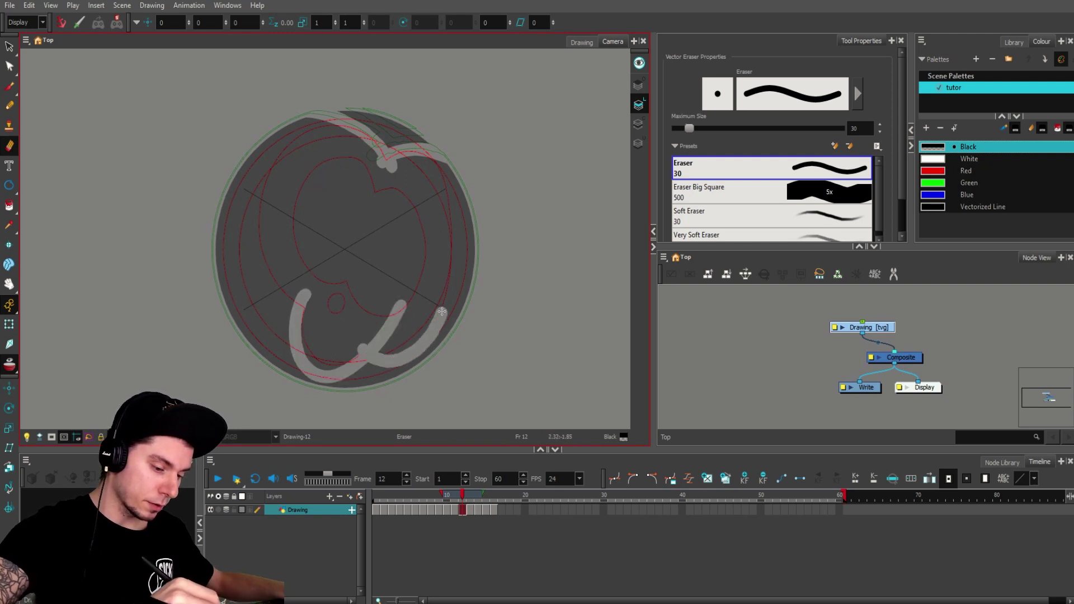
mouse_move(442, 311)
mouse_down()
mouse_move(458, 246)
mouse_move(451, 154)
mouse_up()
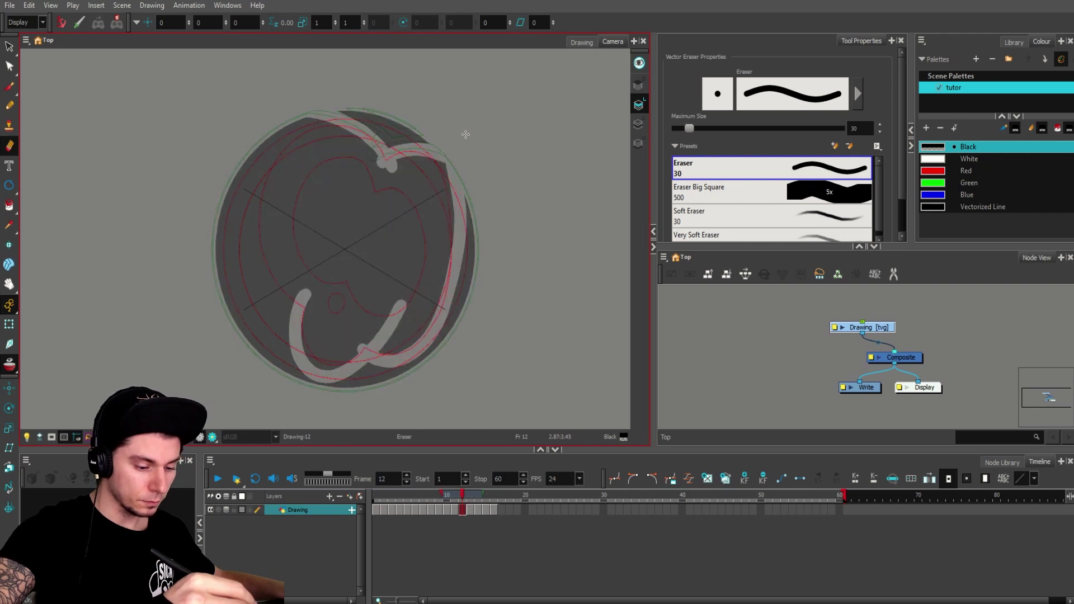
Step: Match frame 12's hole to frame 11 by refining the right arc, closing the outline along the left side and clearing its interior
key(comma)
key(period)
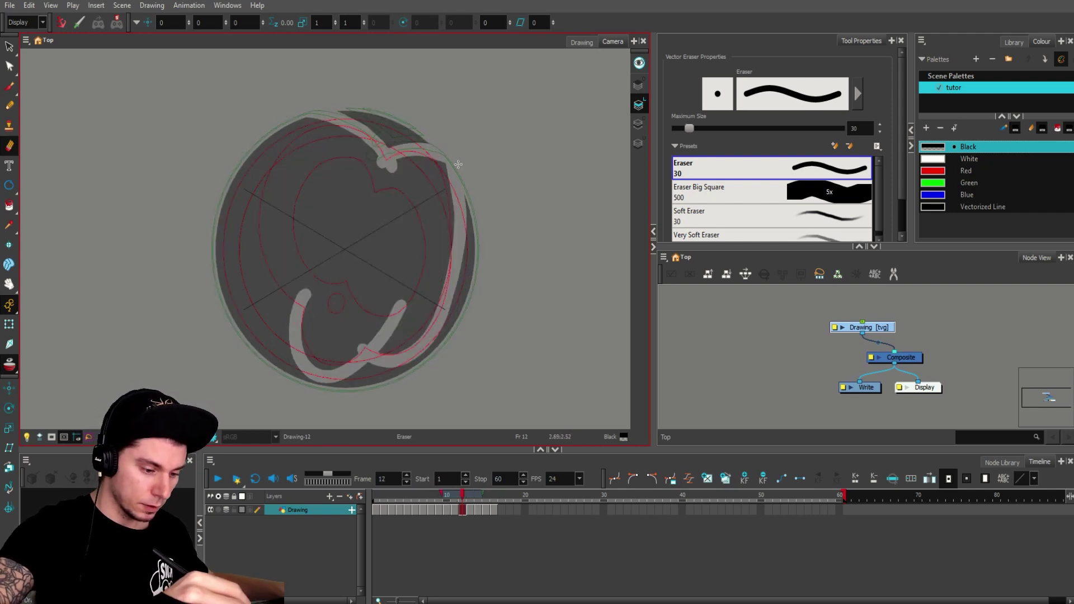
key(comma)
key(period)
key(comma)
key(period)
key(comma)
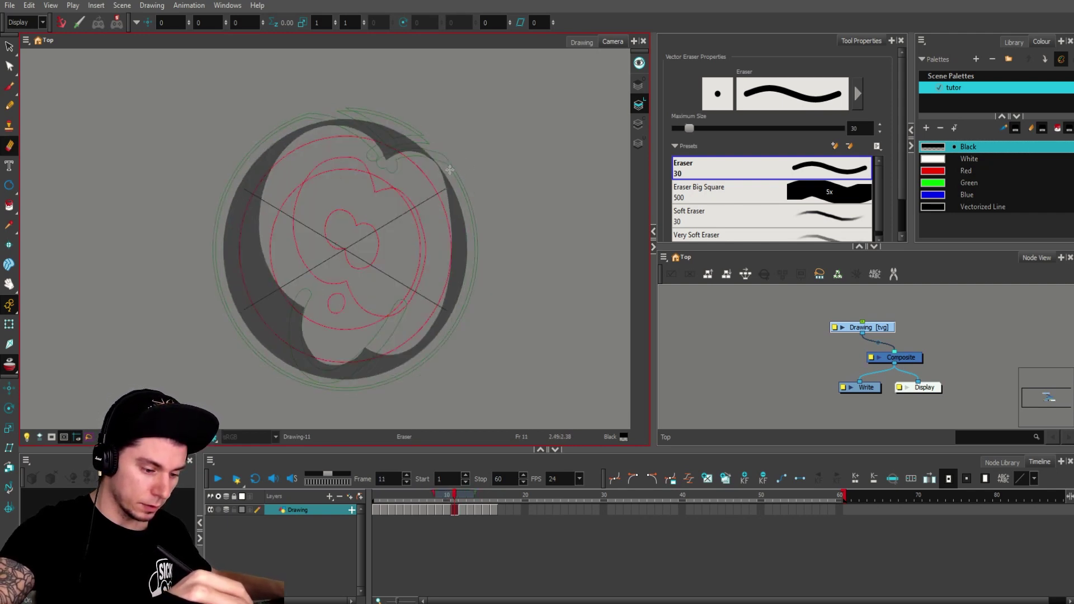
key(period)
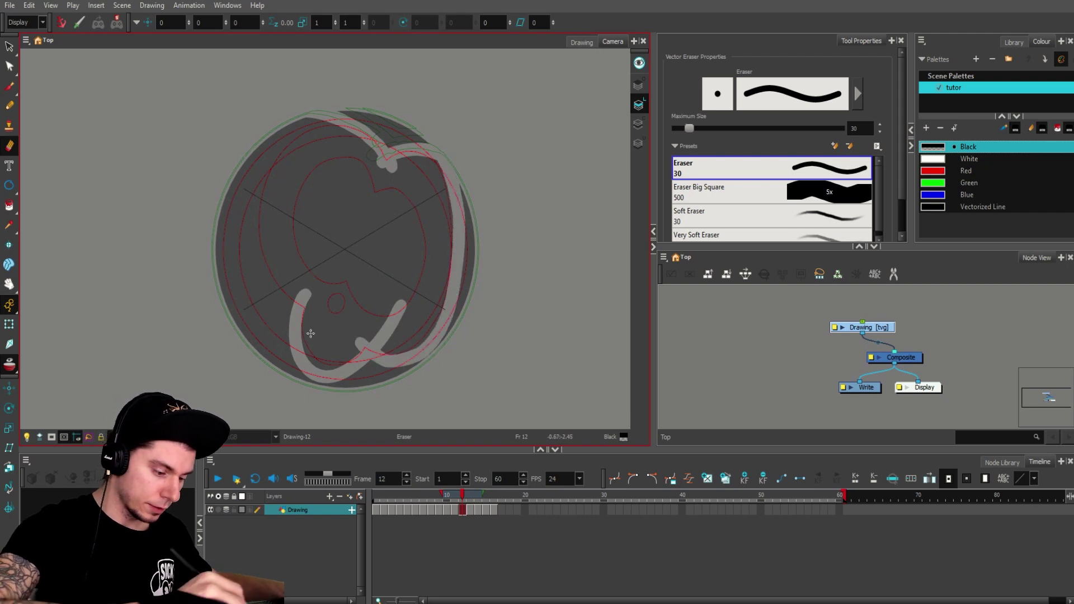
mouse_move(275, 290)
mouse_down()
mouse_move(246, 207)
mouse_move(310, 116)
mouse_up()
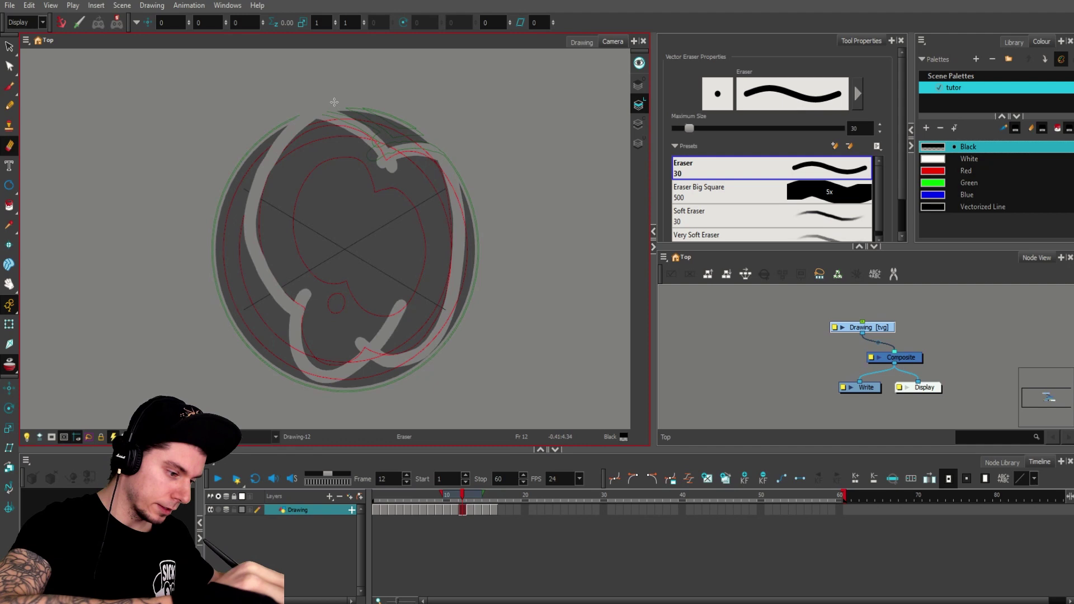
key(comma)
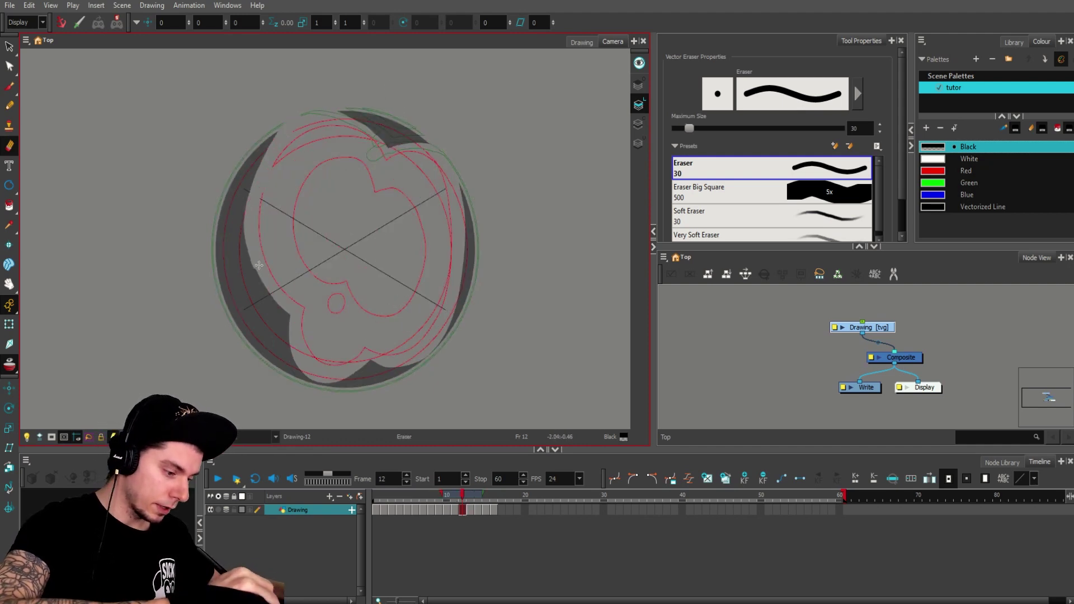
Step: Erase a wider lobed outline along the left, lower and right sides of the circle on frame 13
key(period)
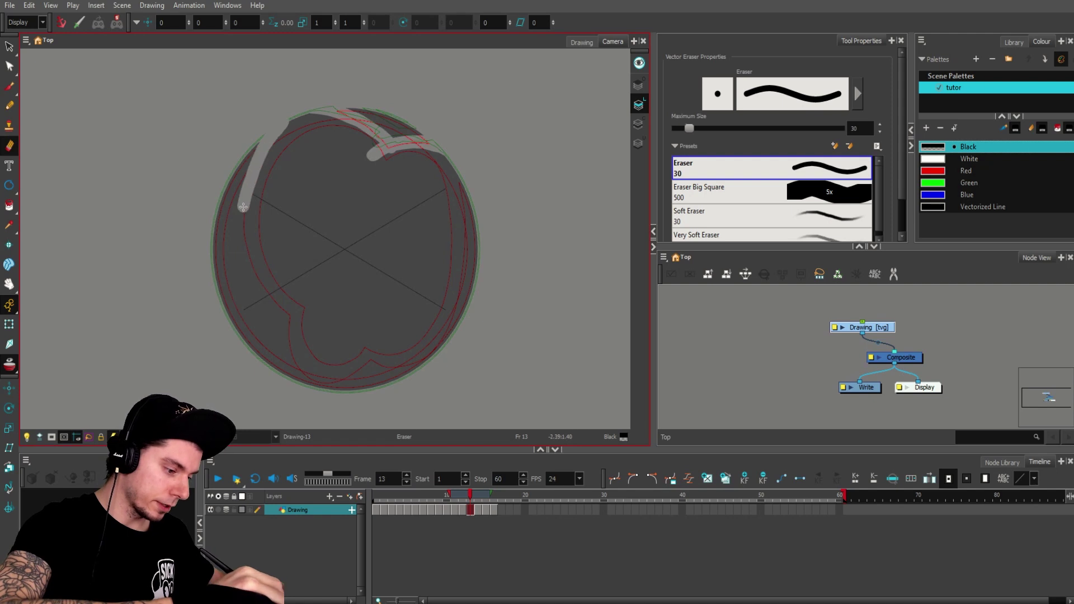
drag(247, 269, 306, 320)
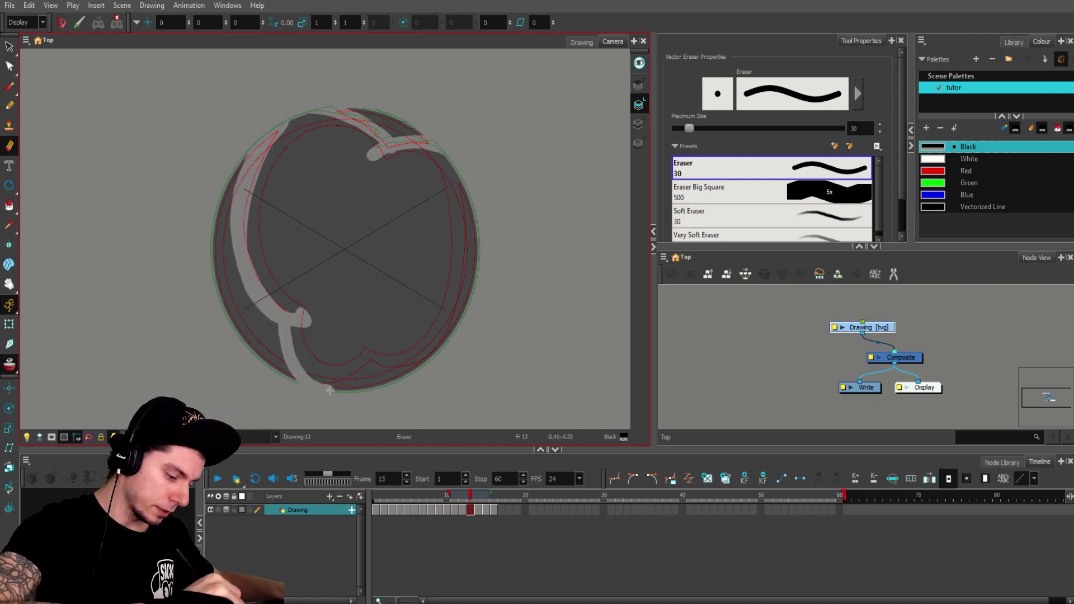
drag(330, 389, 387, 309)
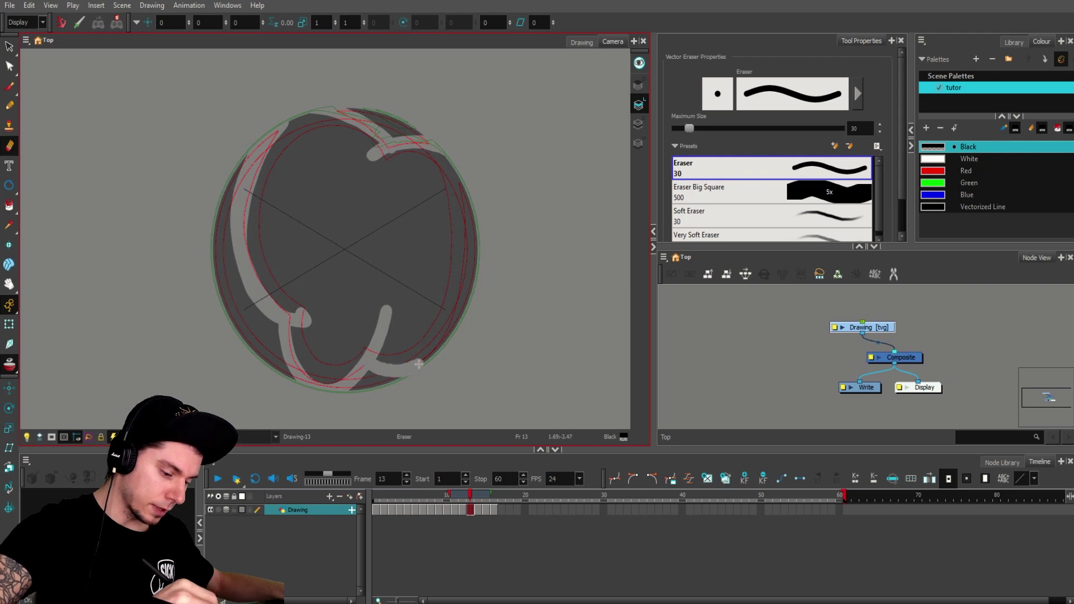
mouse_move(449, 320)
mouse_down()
mouse_move(467, 224)
mouse_move(461, 152)
mouse_up()
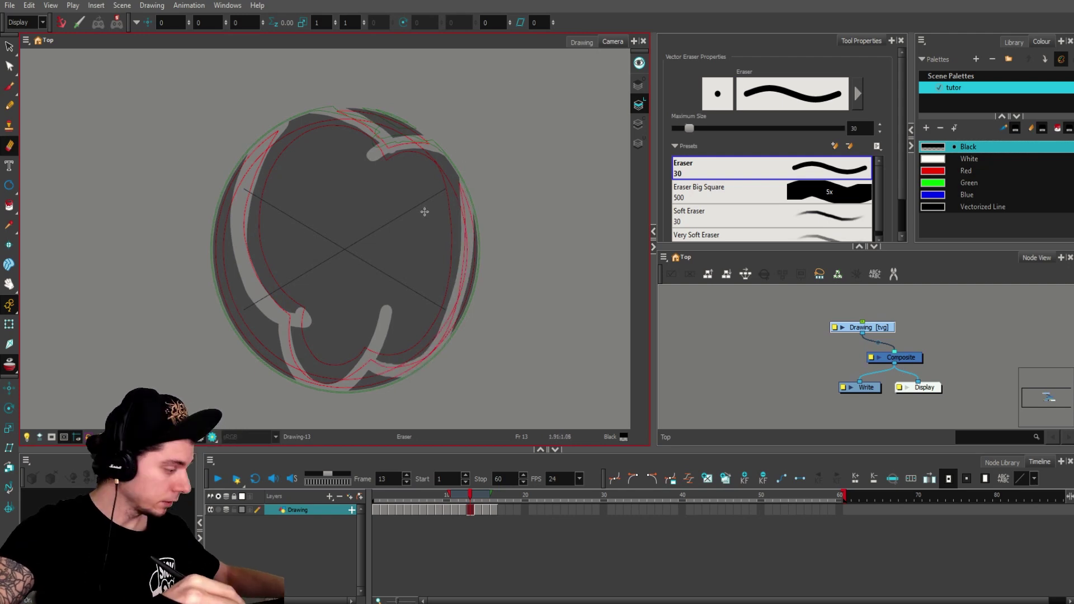
Step: Erase a progressively thinner arc along the circle's right edge on frames 14, 15 and 16
key(period)
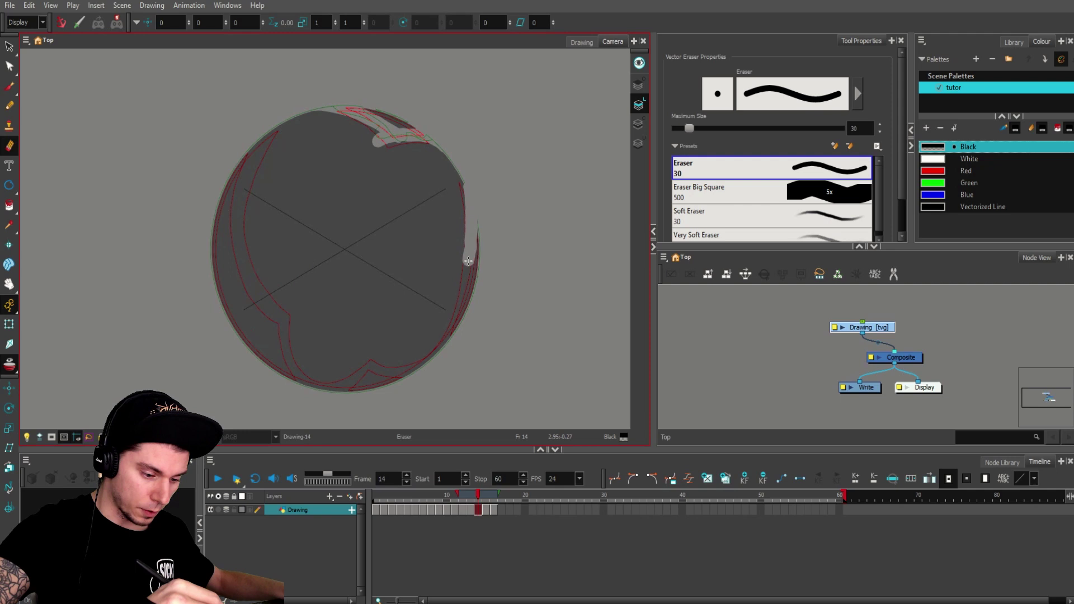
drag(468, 260, 430, 375)
key(period)
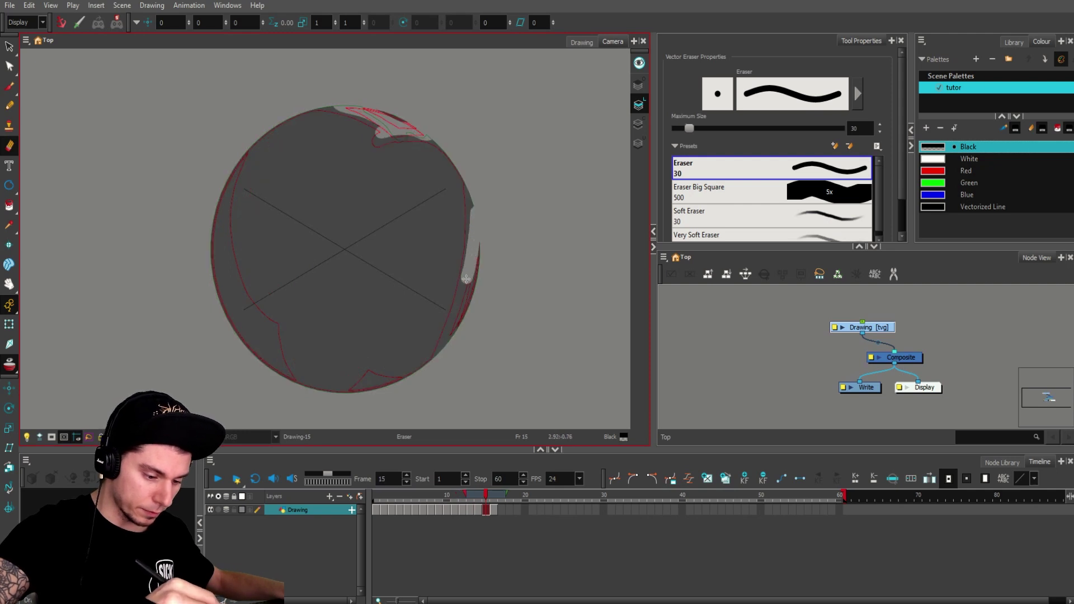
drag(465, 278, 436, 355)
key(period)
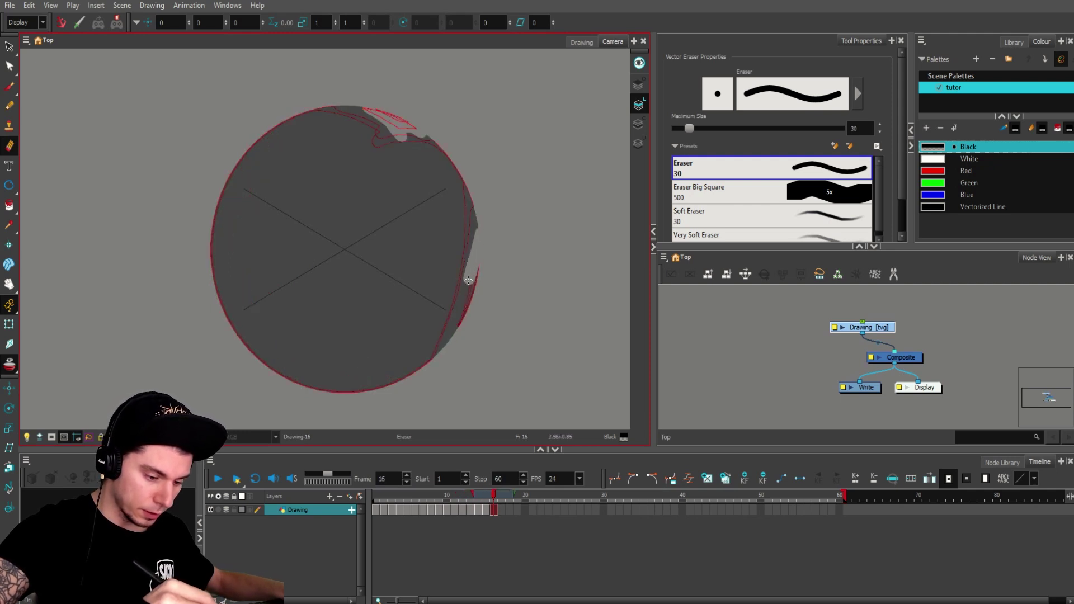
Step: Erase shrinking notches at the circle's lower edge on frames 14, 15 and 16, following the lobes of the preceding frames
key(comma)
key(comma)
key(comma)
key(comma)
key(period)
key(period)
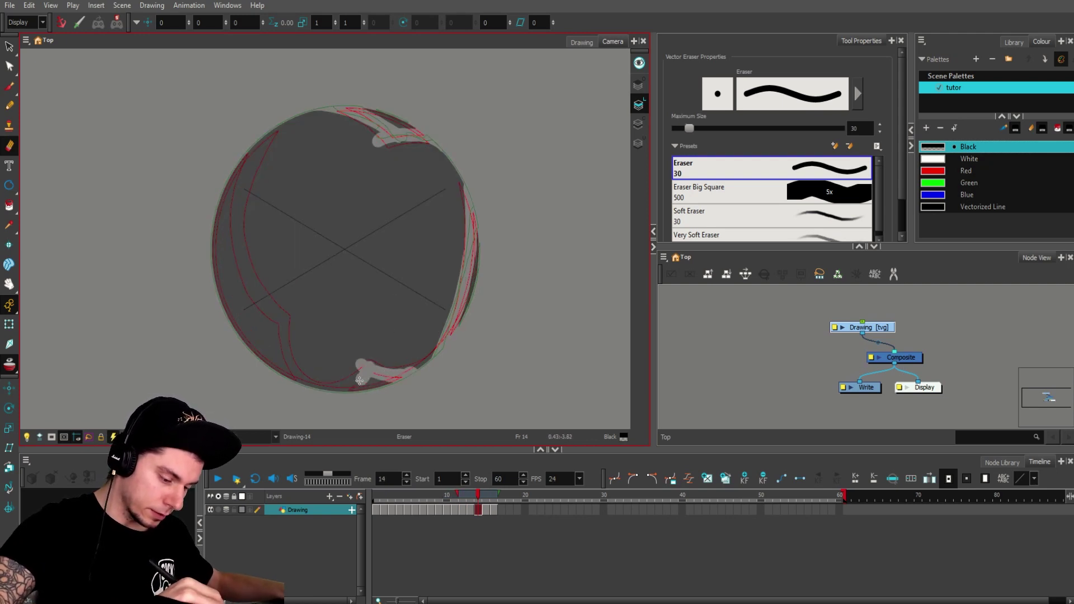
key(period)
drag(384, 379, 369, 375)
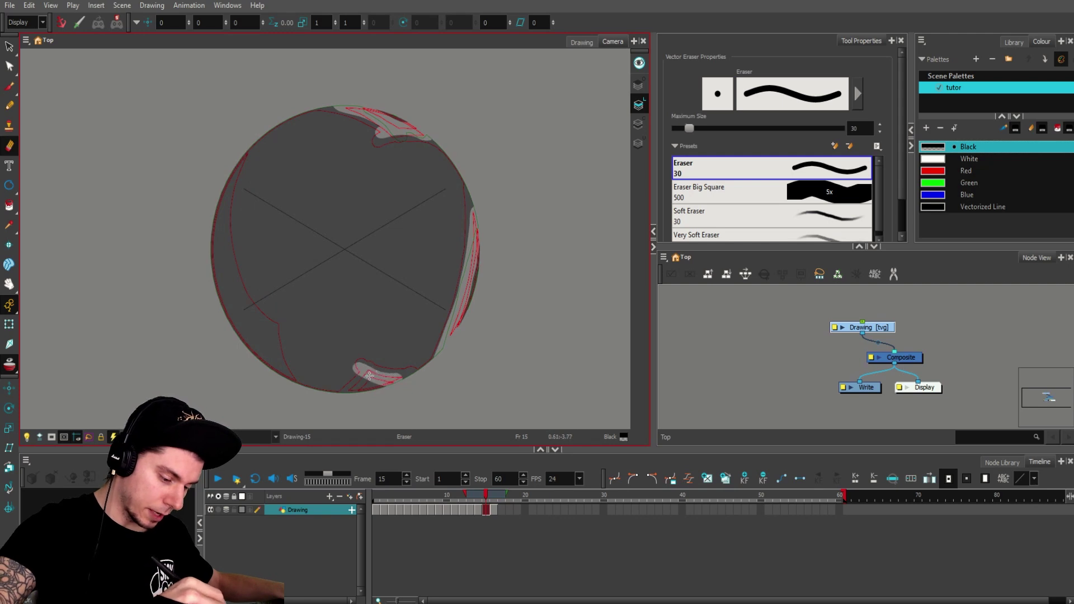
key(period)
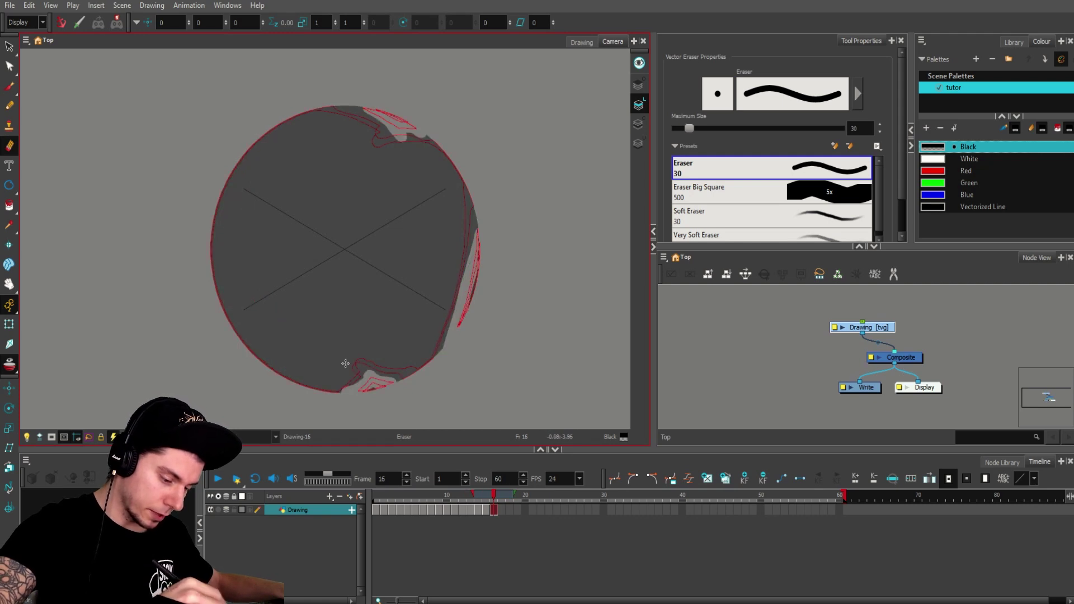
Step: Erase a progressively thinner crescent along the circle's left edge on frames 14, 15 and 16, following the preceding frames' outline
key(comma)
key(comma)
key(comma)
key(comma)
key(comma)
key(period)
key(period)
key(period)
mouse_move(227, 174)
mouse_down()
mouse_move(235, 277)
mouse_move(278, 327)
mouse_move(298, 379)
mouse_up()
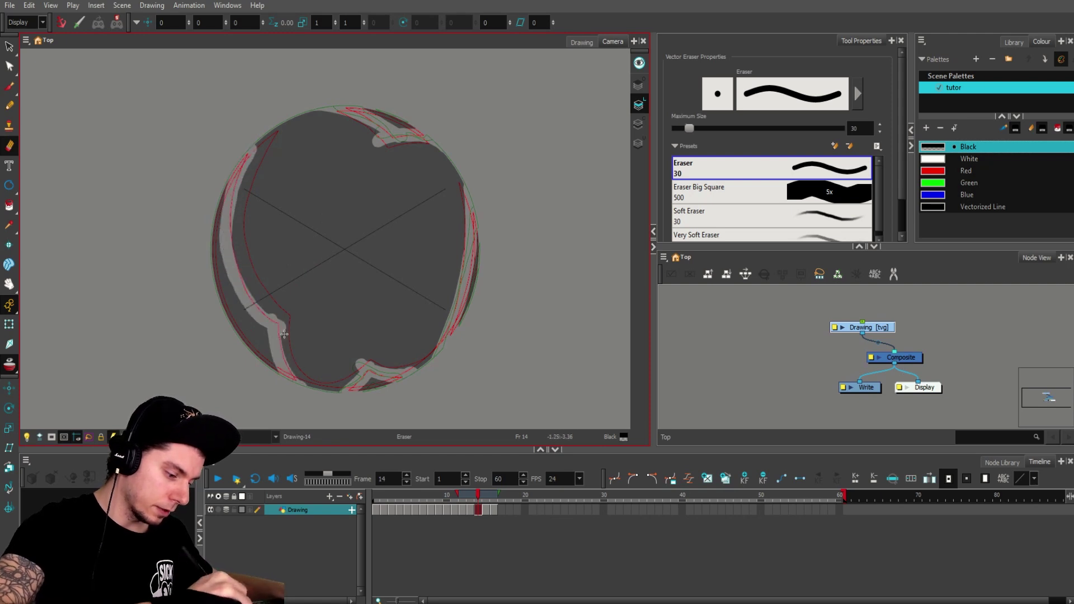
key(period)
mouse_move(224, 182)
mouse_down()
mouse_move(217, 228)
mouse_move(234, 302)
mouse_move(263, 335)
mouse_move(268, 364)
mouse_up()
key(period)
mouse_move(214, 206)
mouse_down()
mouse_move(218, 288)
mouse_move(261, 362)
mouse_up()
Step: Clear the leftover fill inside the erased outlines on frames 14, 15 and 16, keeping only the thin edge slivers
key(period)
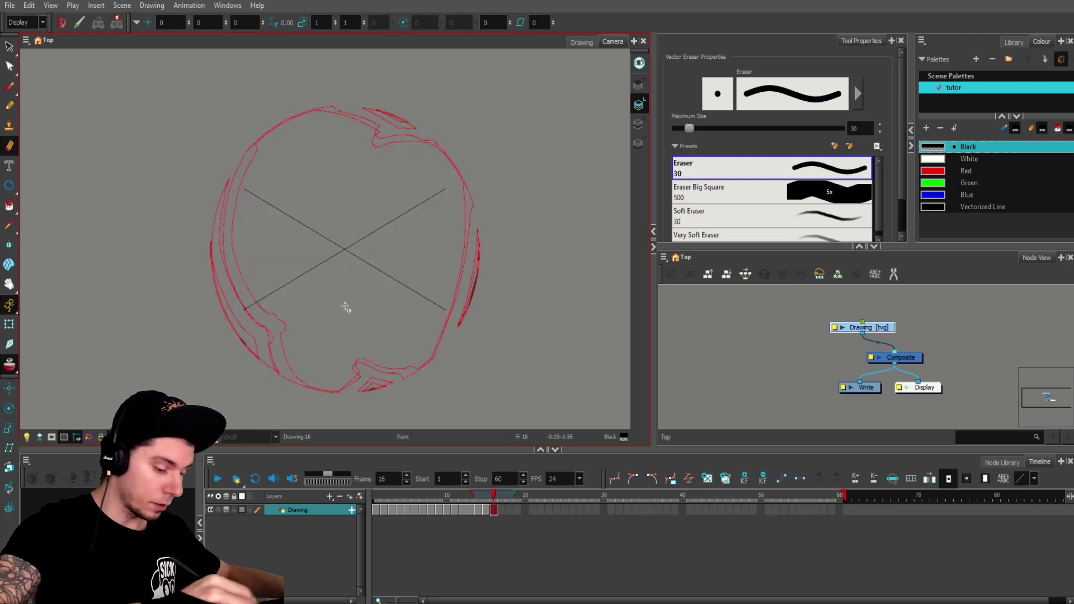
key(comma)
key(comma)
key(comma)
key(comma)
key(comma)
key(comma)
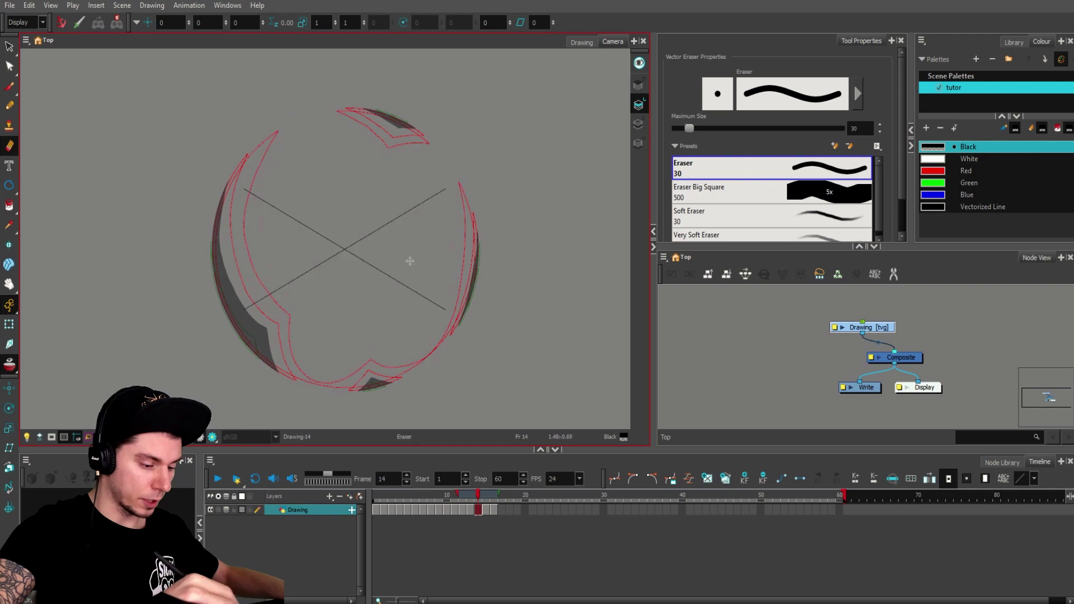
Step: Flip back and forth through the dissolve frames to check how the erased hole grows
key(comma)
key(period)
key(period)
key(period)
key(period)
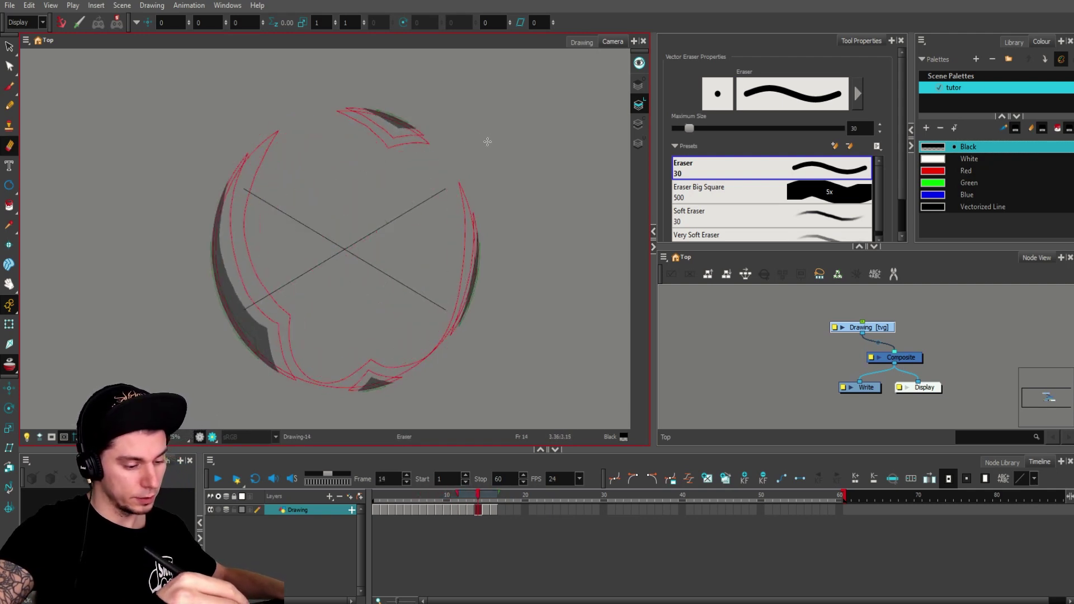
key(comma)
key(comma)
key(comma)
key(comma)
Step: Play the animation from frame 1 to review the complete motion
key(1)
key(1)
drag(482, 181, 501, 173)
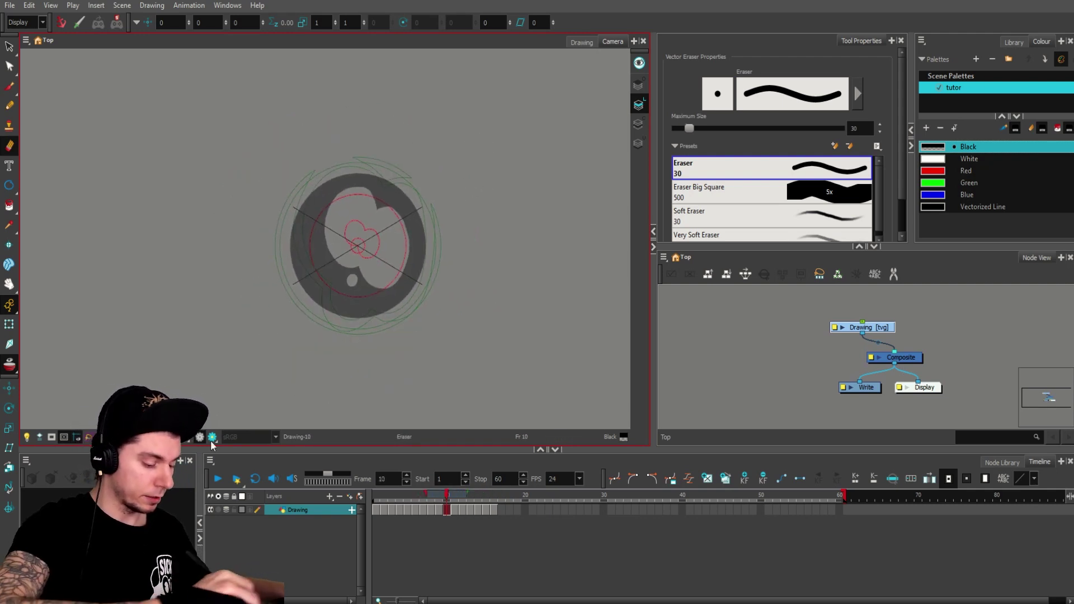
click(218, 479)
click(378, 509)
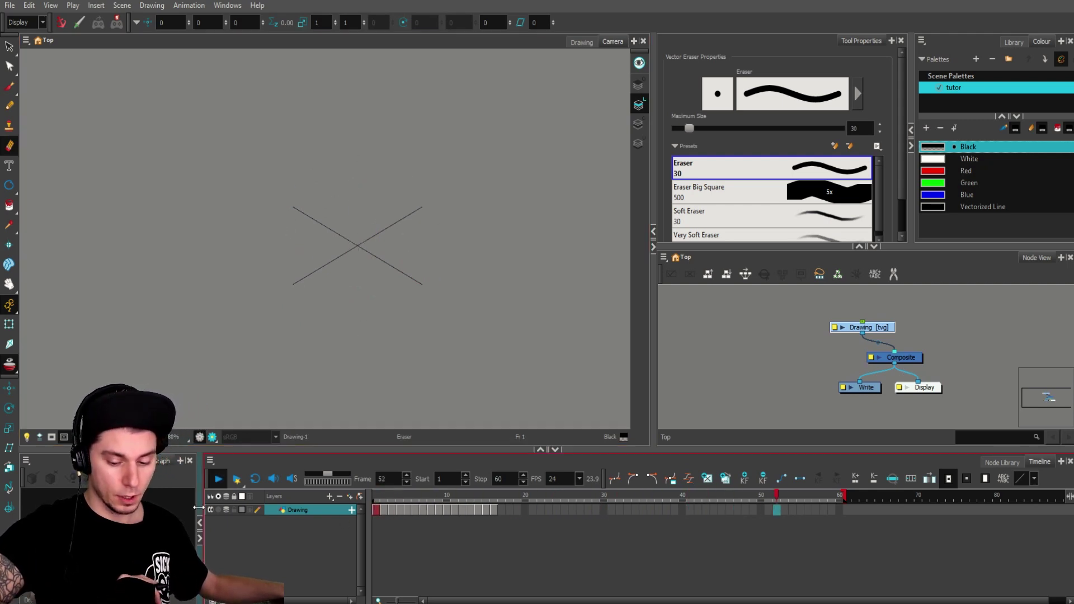
click(217, 479)
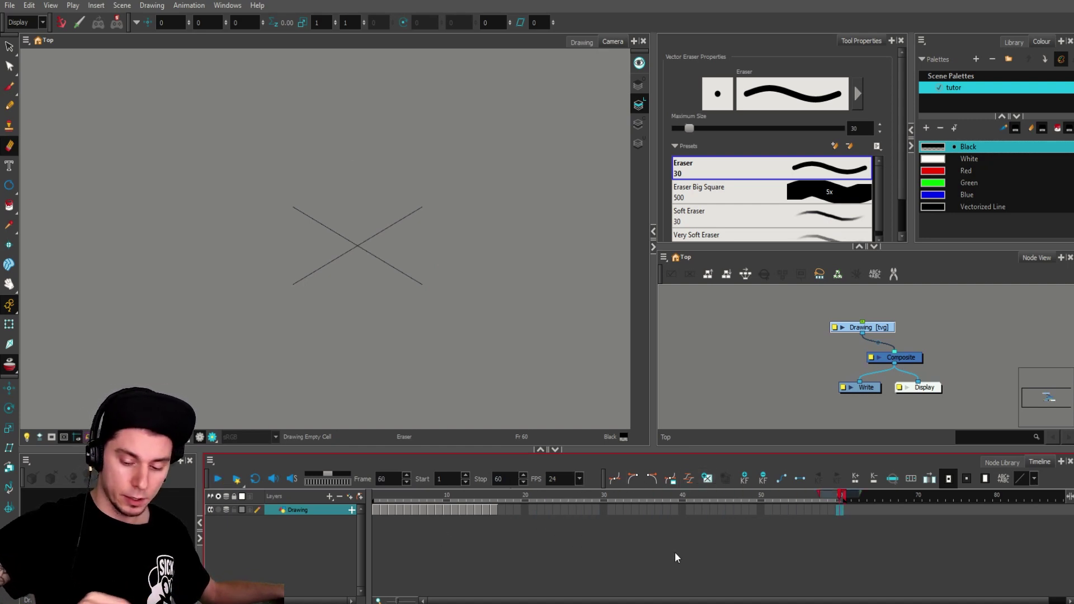
click(494, 510)
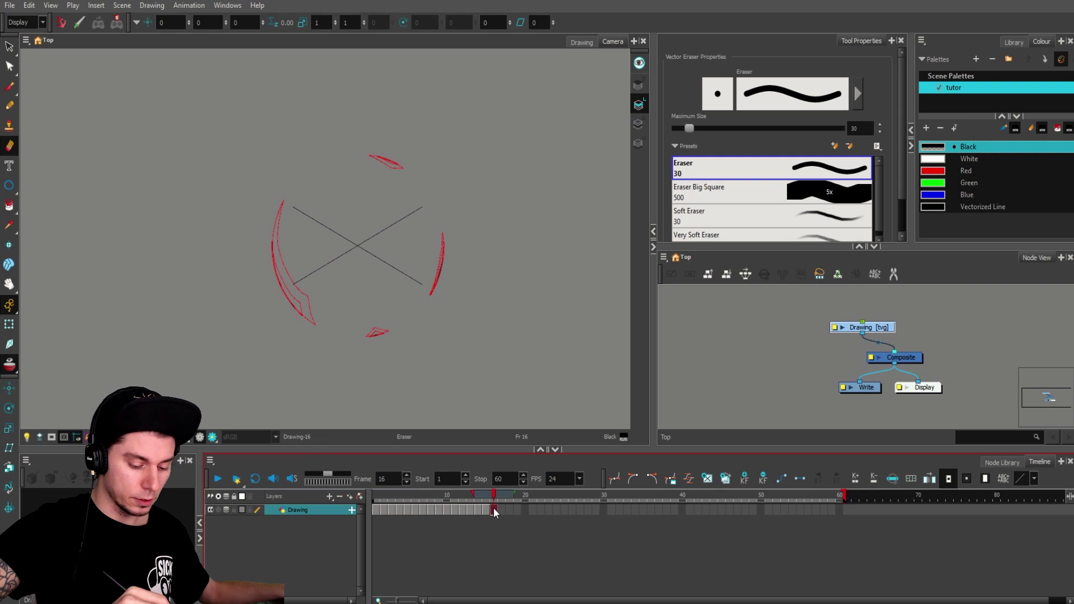
click(481, 478)
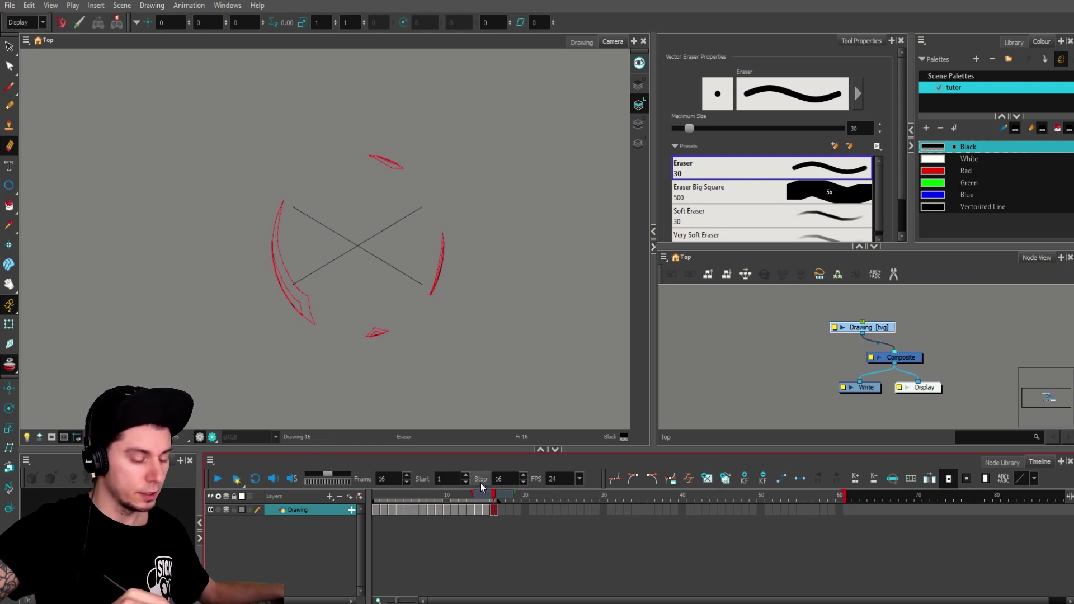
click(461, 506)
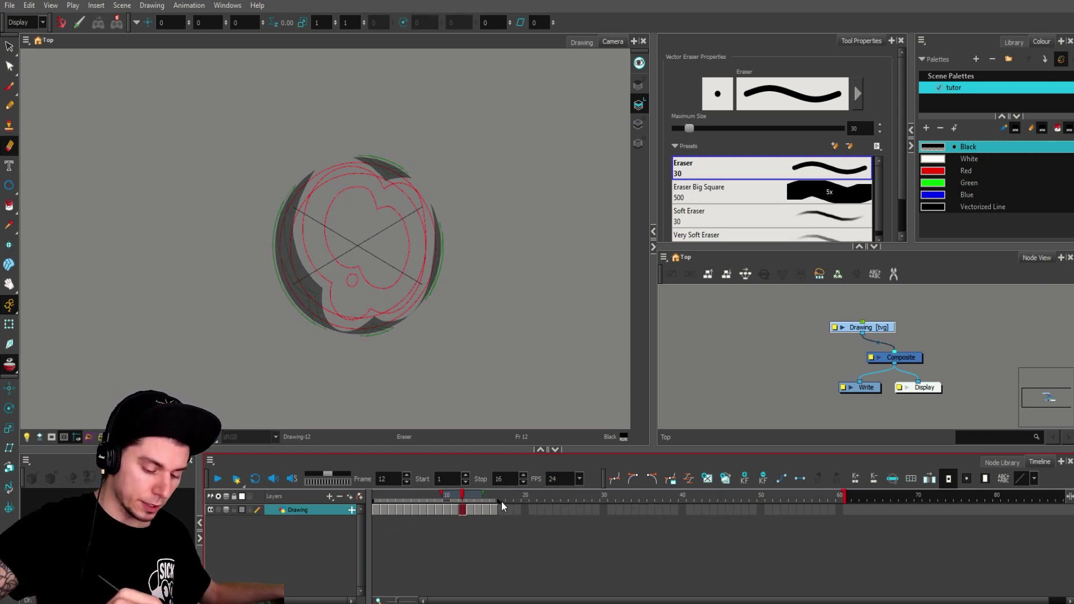
drag(843, 496, 837, 502)
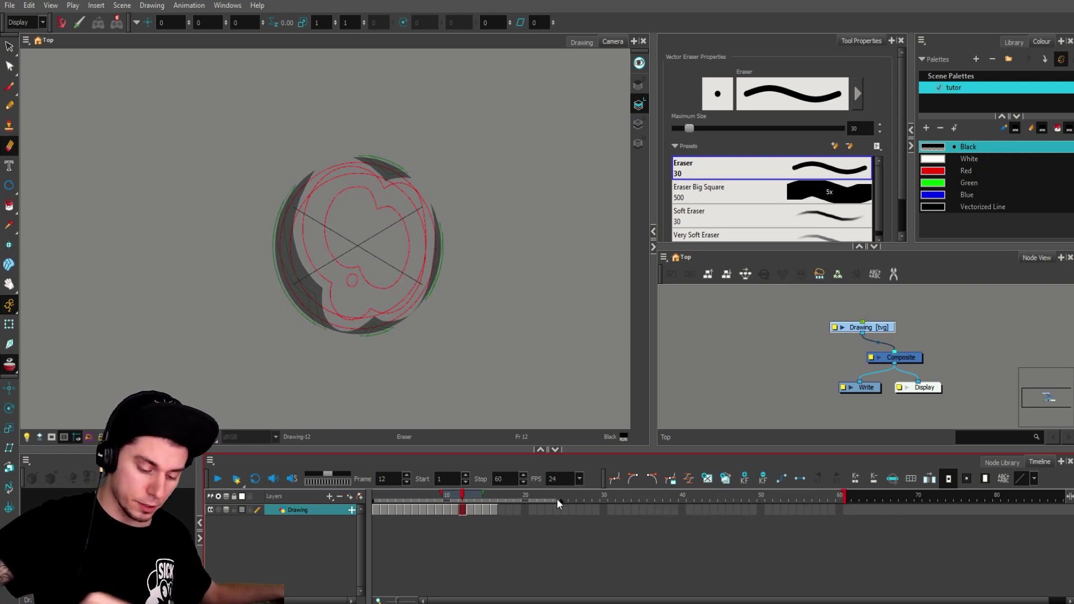
Step: Set the playback stop frame to 16, the last drawn frame
click(493, 510)
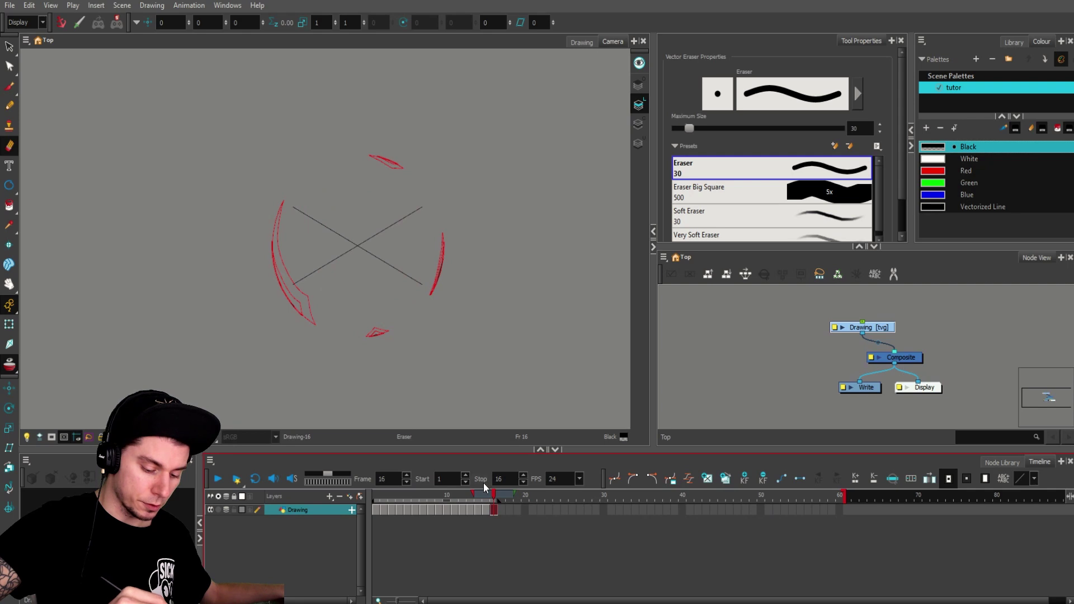
click(373, 509)
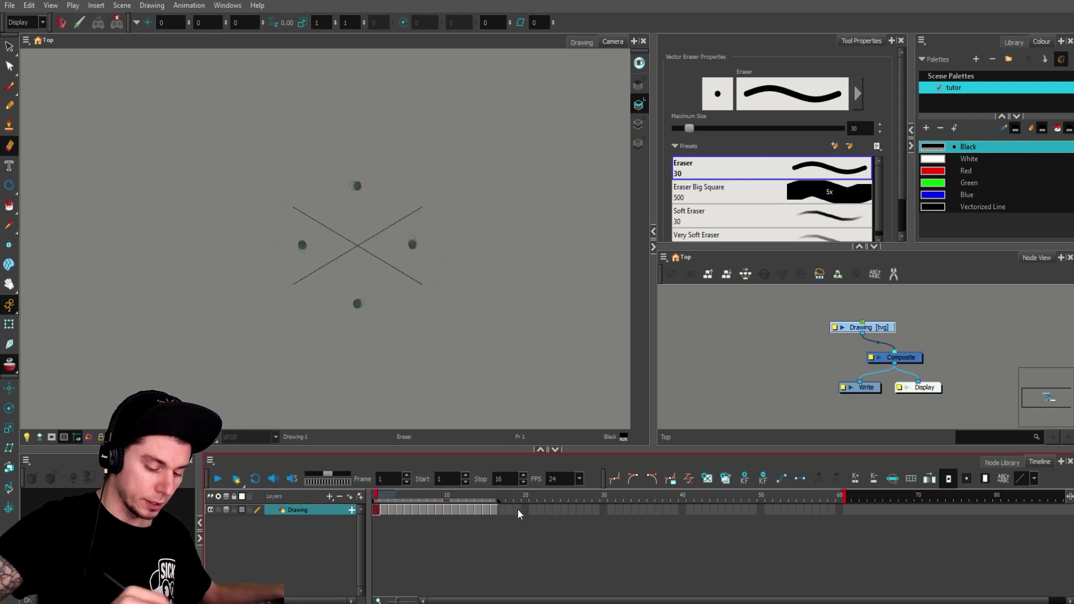
click(473, 510)
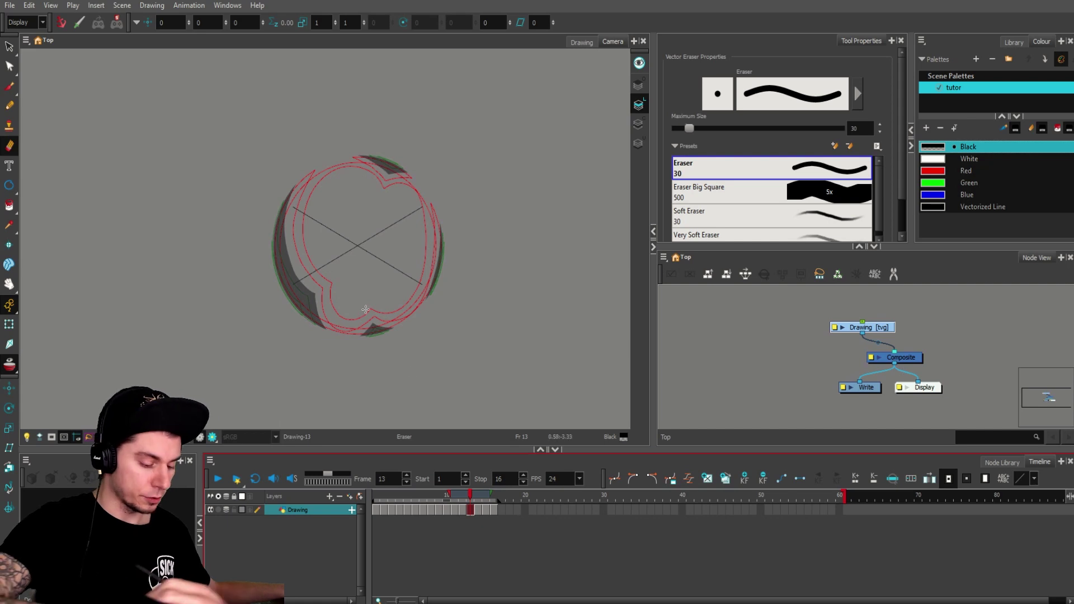
Step: Enable looped playback and play frames 1 to 16
click(256, 479)
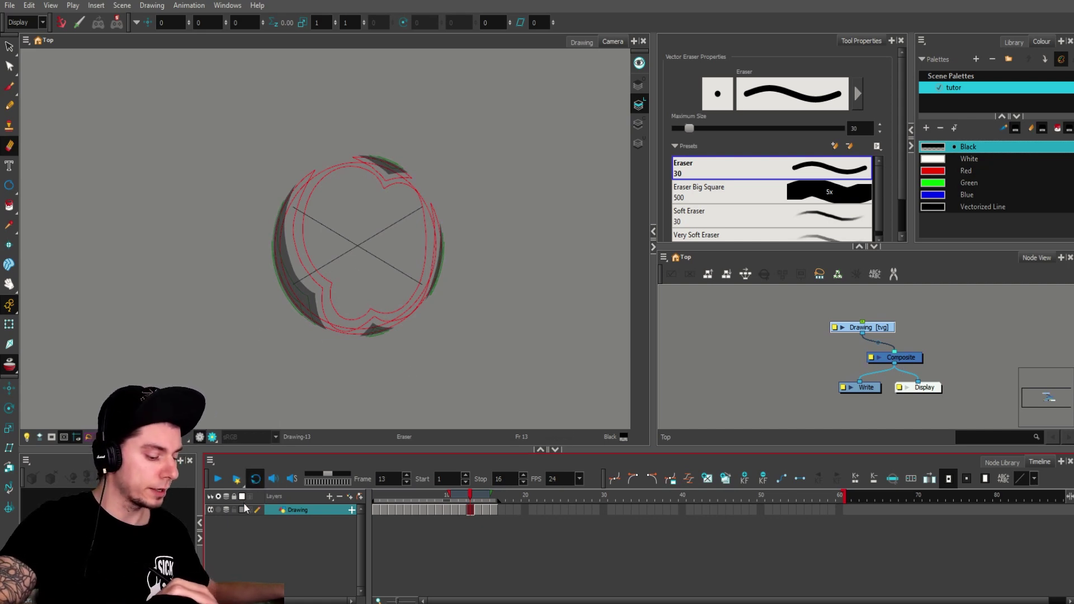
click(216, 480)
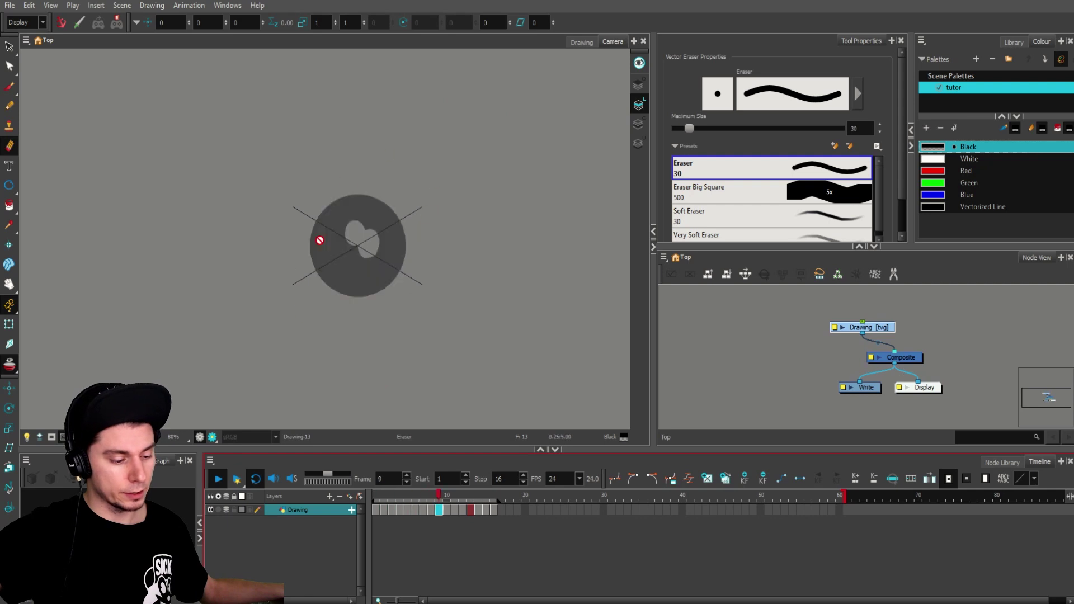
click(210, 478)
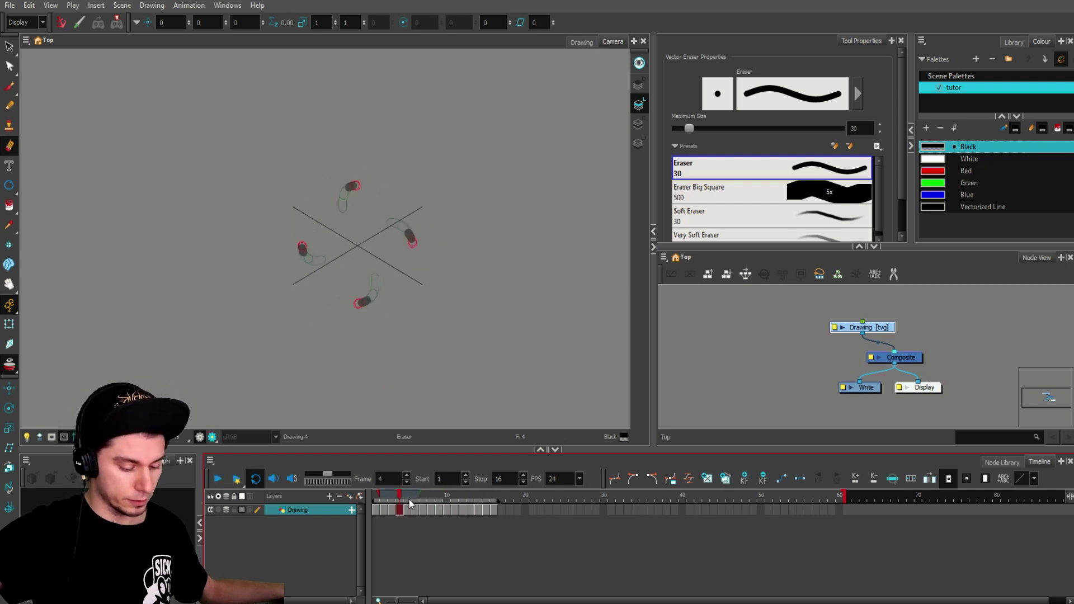
Step: Switch to the Brush tool and go to frame 10, where the erased hole has a notch between its upper lobes
click(425, 510)
key(period)
key(period)
key(2)
key(2)
key(2)
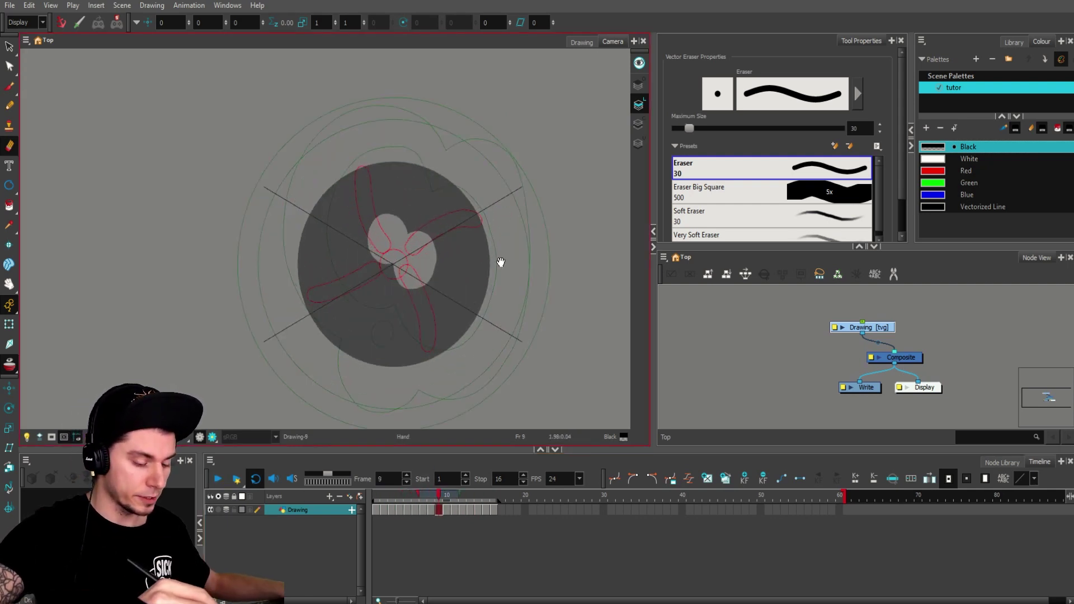
scroll(500, 262, up, 1)
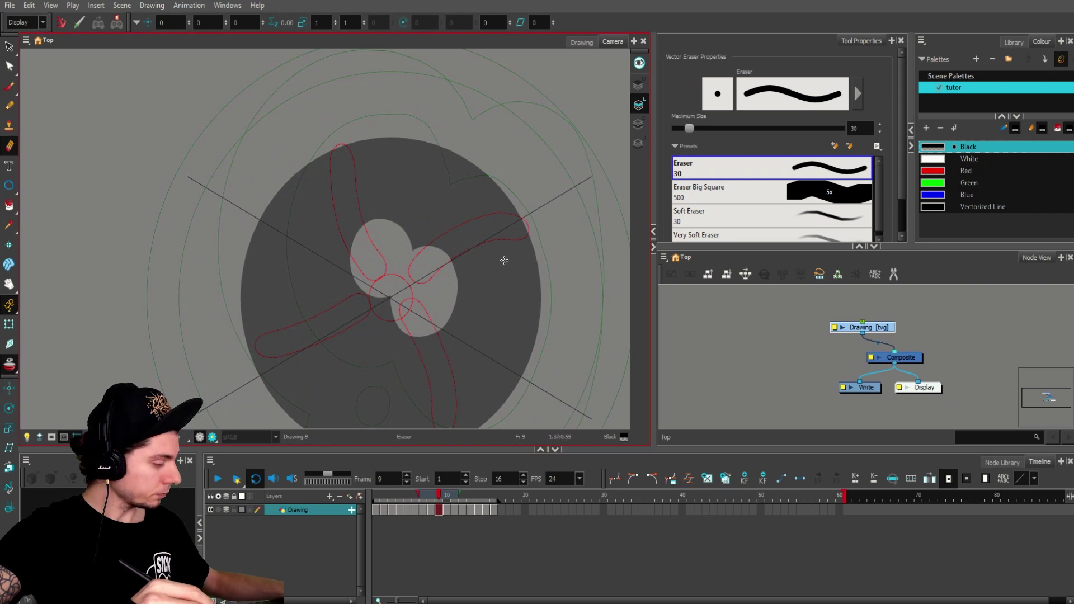
key(alt+b)
key(period)
key(comma)
key(period)
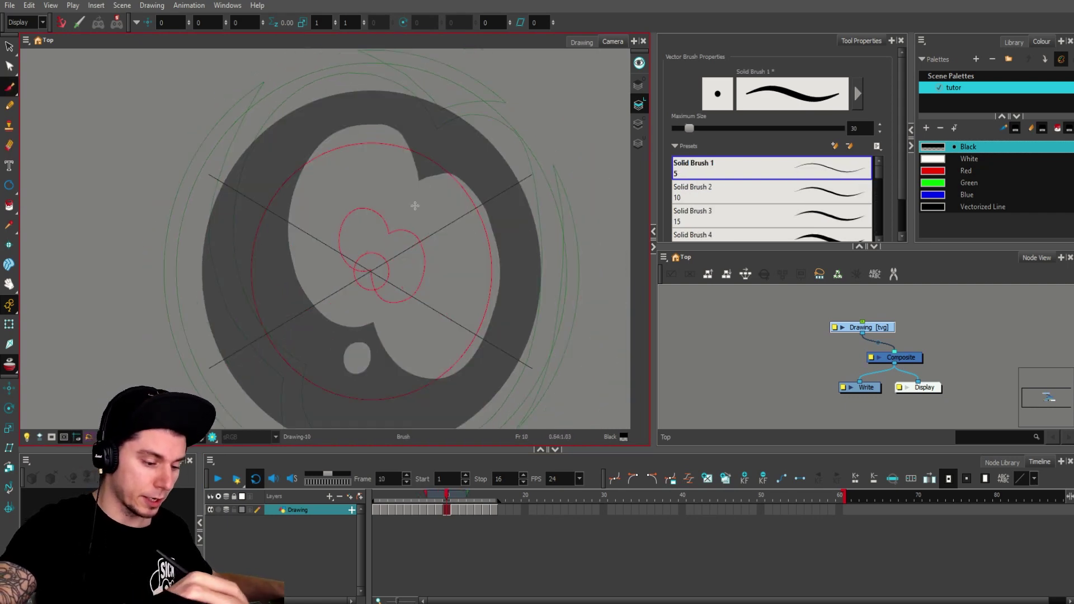
mouse_move(412, 178)
mouse_down()
mouse_move(384, 213)
mouse_move(397, 228)
mouse_move(418, 217)
mouse_move(419, 187)
mouse_up()
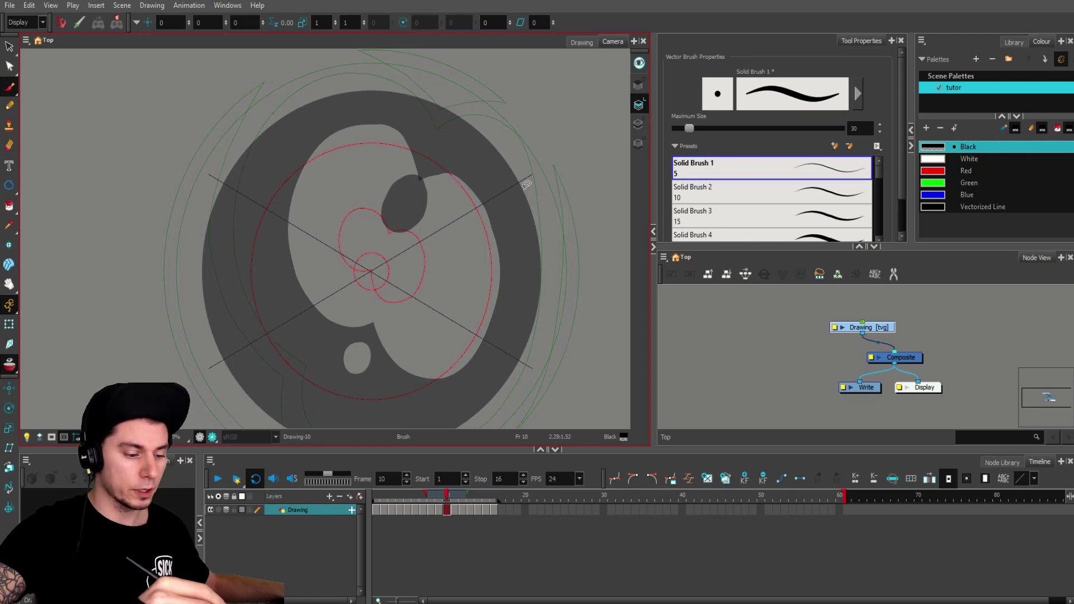
key(comma)
key(period)
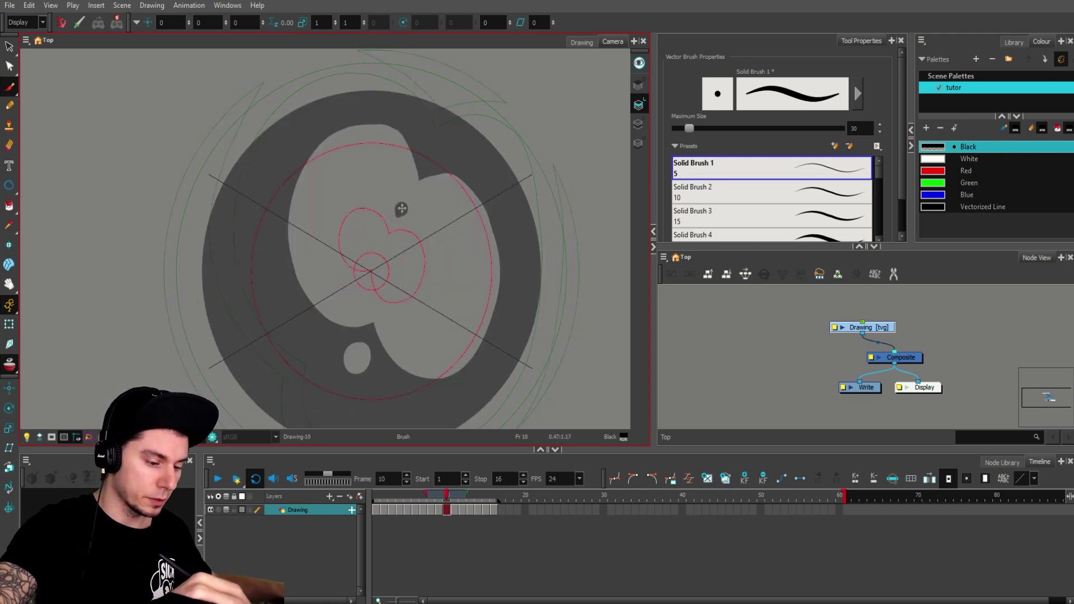
key(ctrl+z)
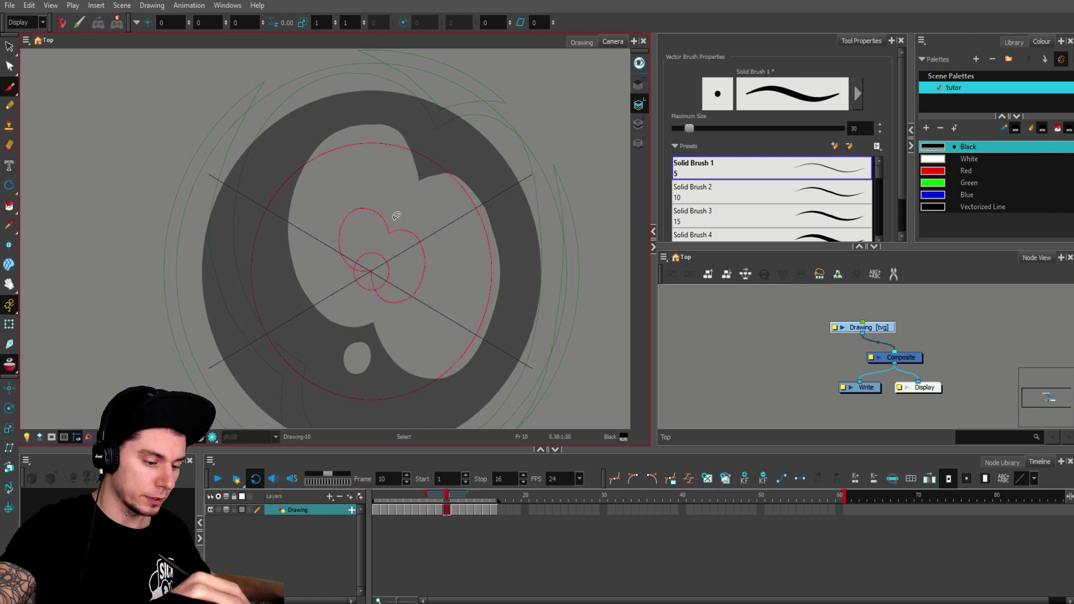
Step: Paint a thin streak at the hole's upper notch on frame 10, moving it outward and shrinking it through frame 13
drag(395, 221, 414, 189)
key(period)
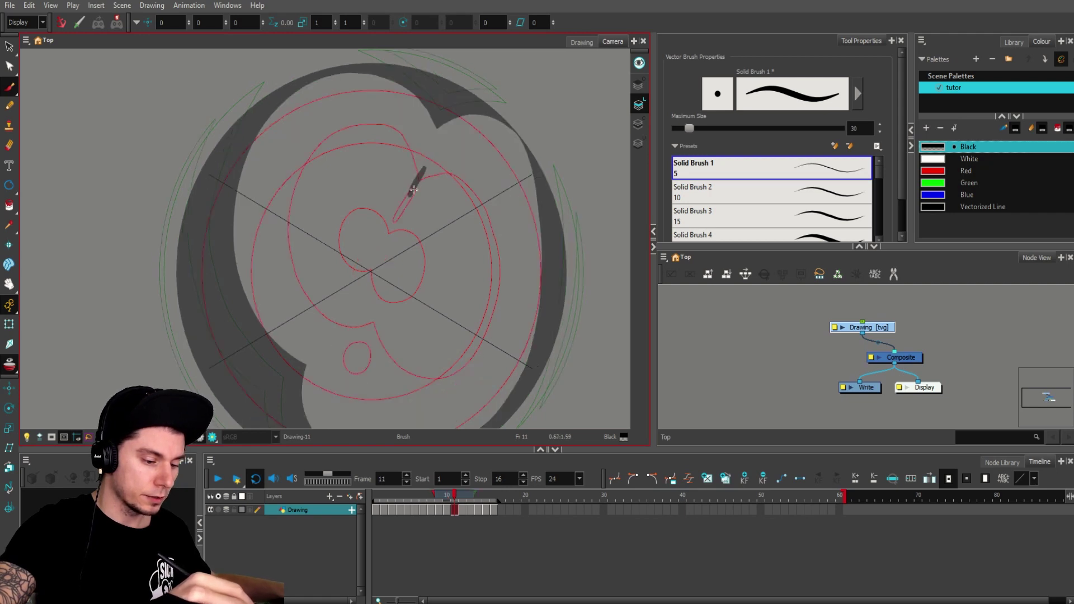
key(period)
key(period)
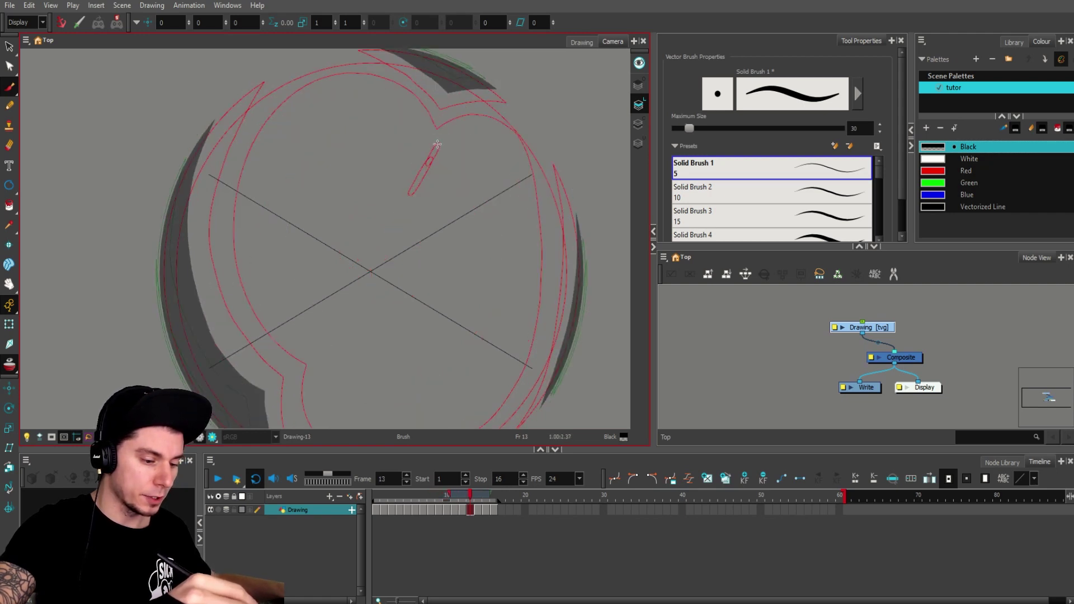
key(comma)
key(comma)
key(comma)
key(comma)
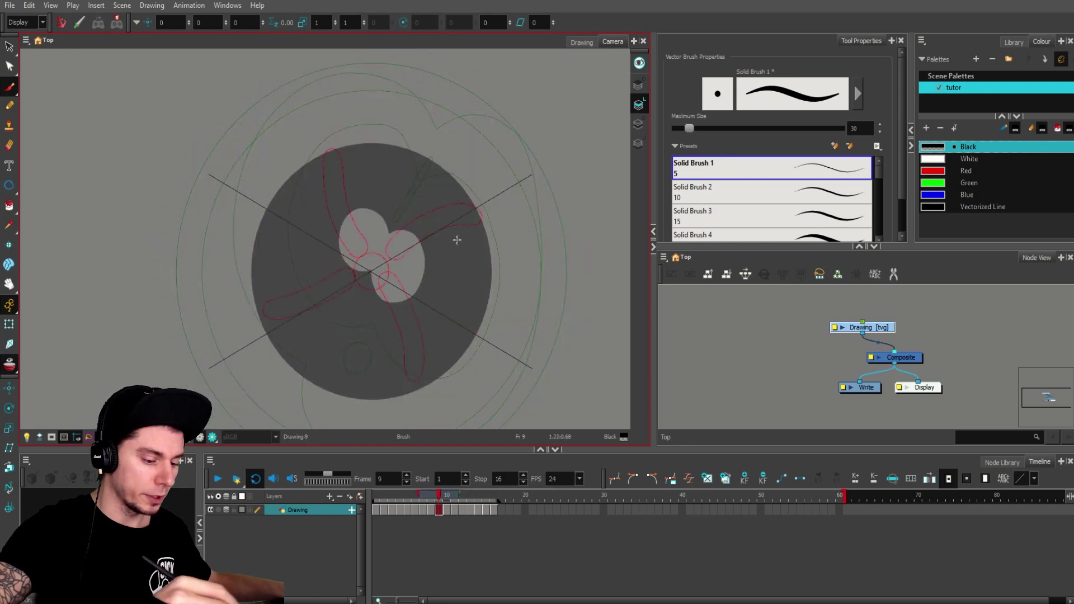
key(comma)
key(period)
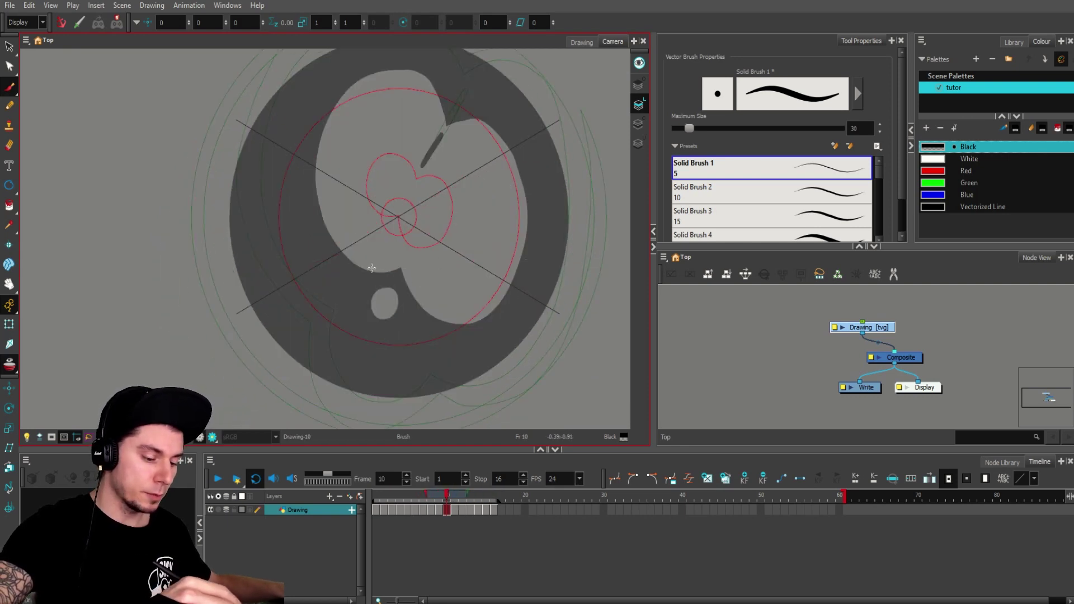
drag(367, 269, 405, 258)
drag(414, 297, 368, 271)
key(ctrl+z)
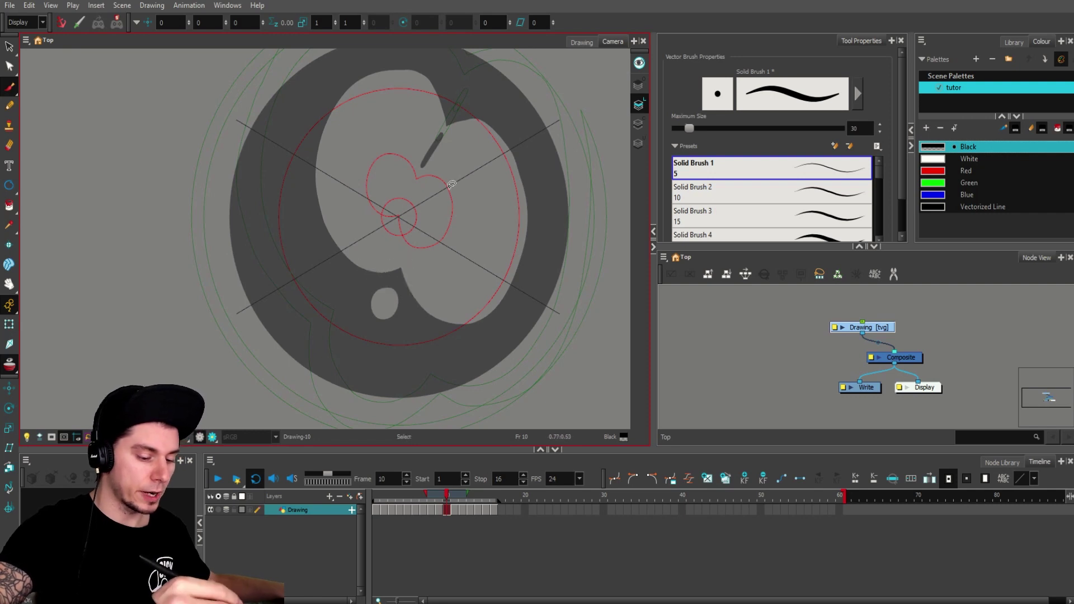
Step: Paint a small fragment between the lower notch and the small round hole on frame 11, shrinking it on the following frames
key(period)
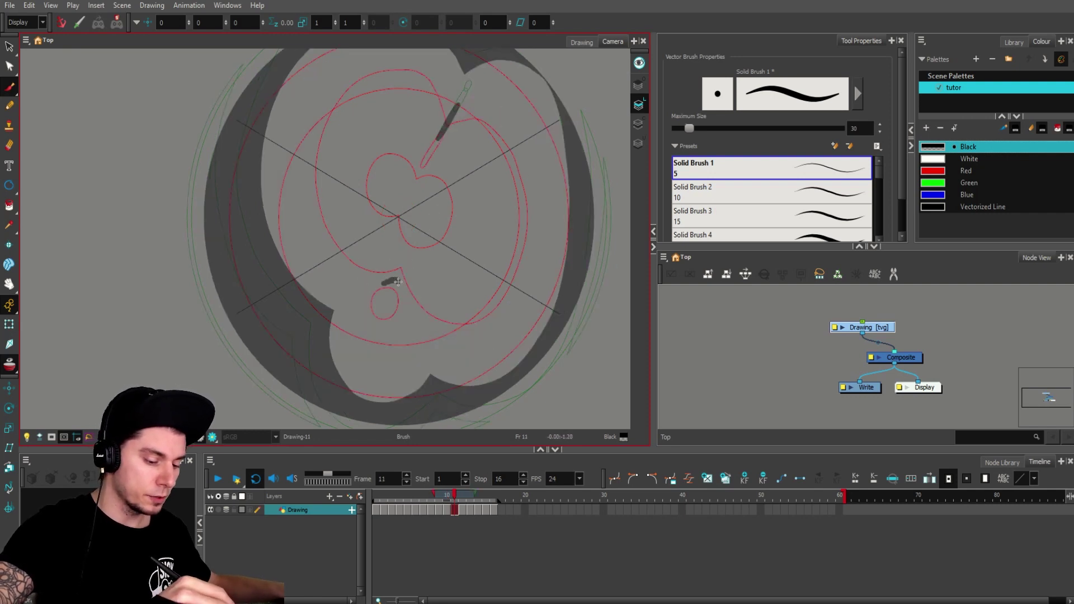
key(period)
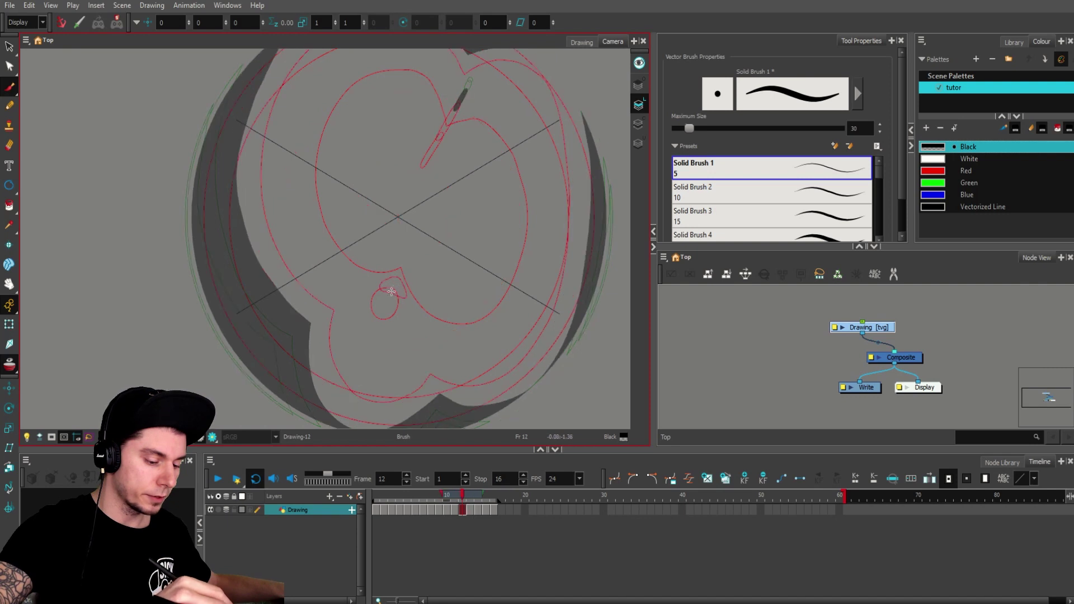
key(period)
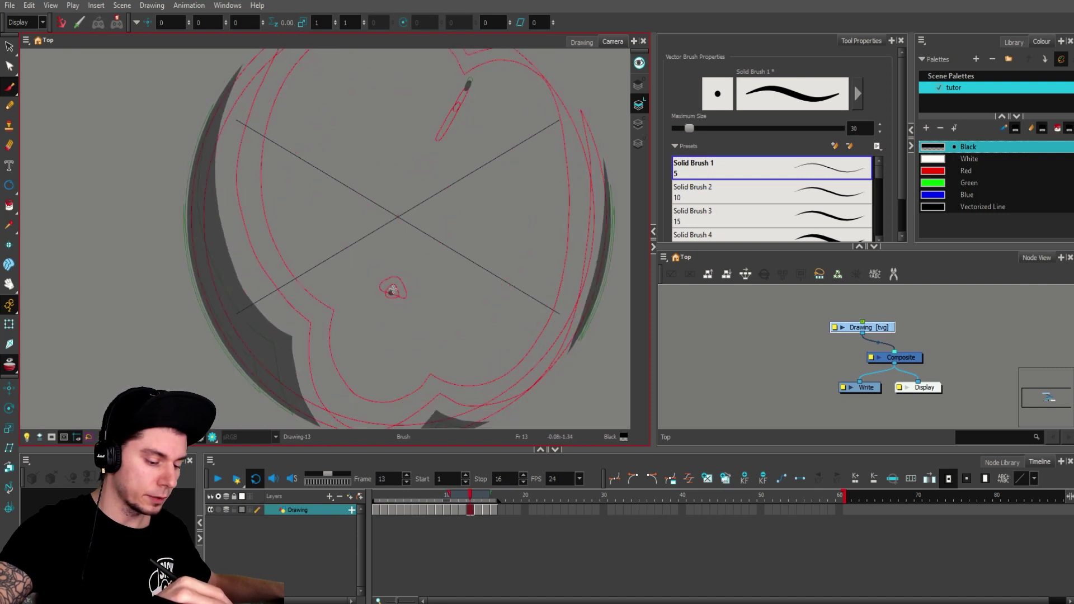
key(comma)
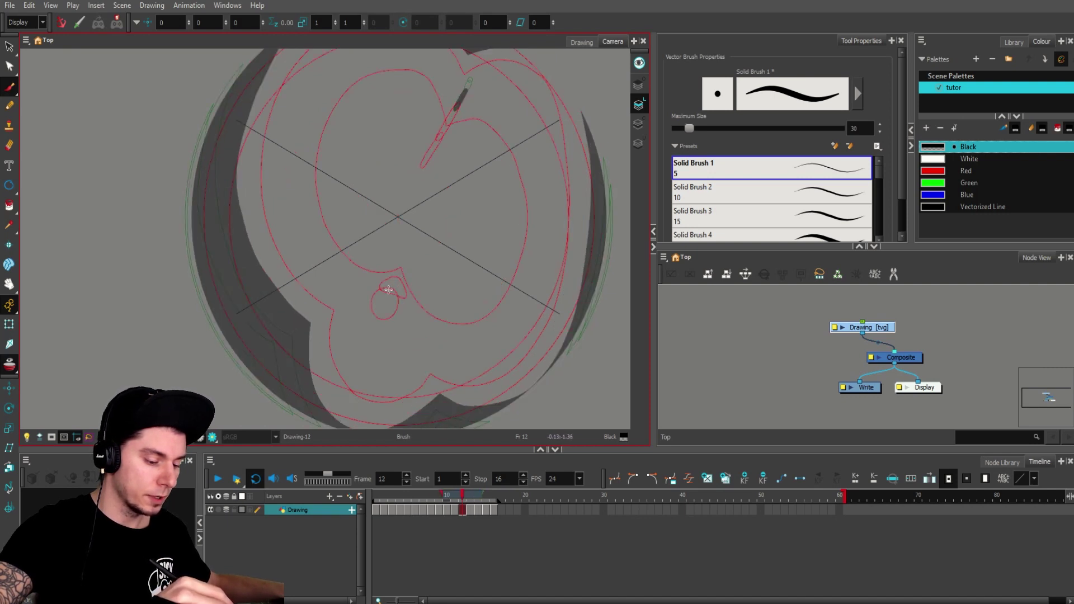
key(period)
Step: Paint a thin streak below the lower notch, right of the small round hole, on frame 11, moving it outward and shrinking it on the following frames
key(comma)
key(comma)
key(comma)
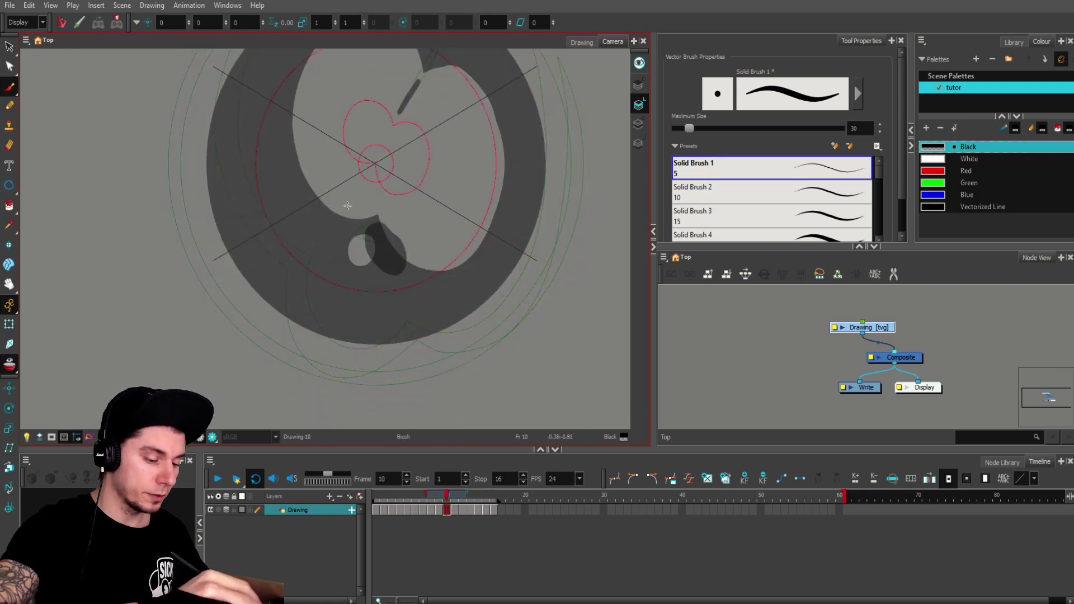
key(alt+s)
key(comma)
key(period)
key(period)
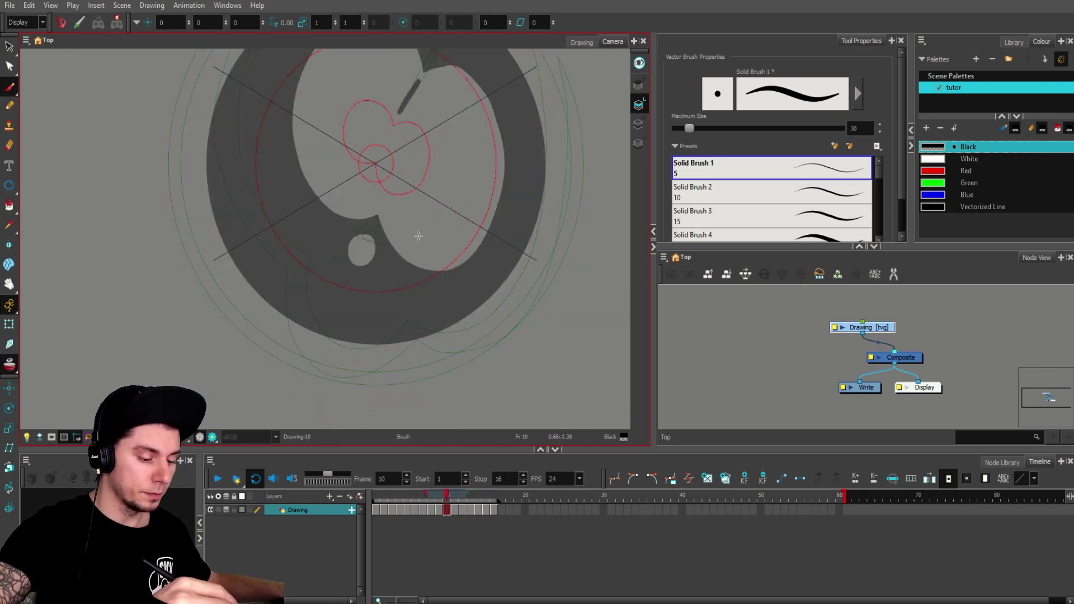
key(comma)
key(period)
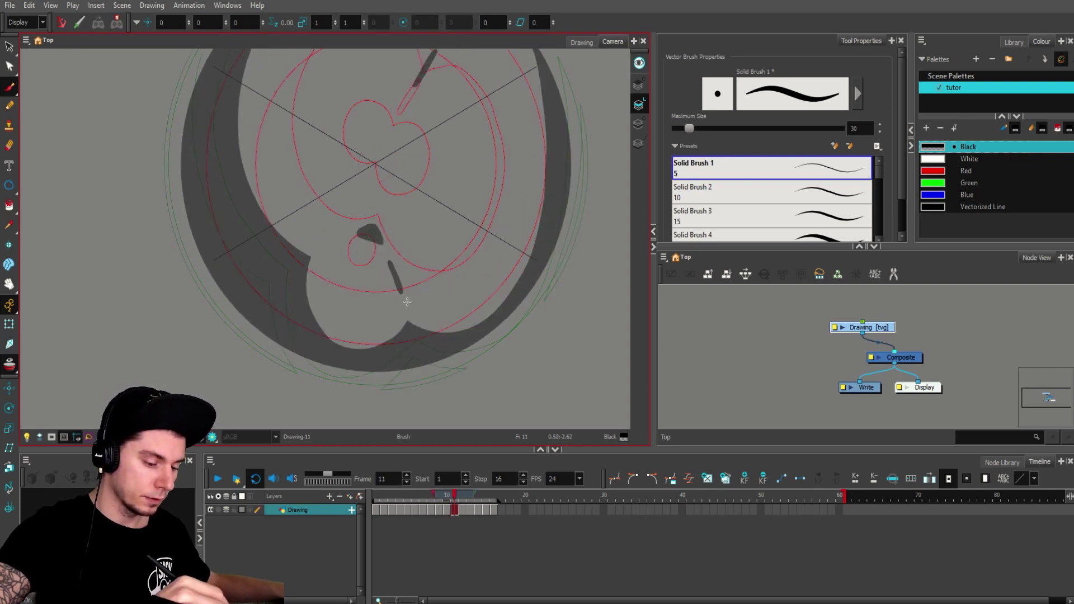
key(period)
drag(400, 288, 412, 327)
key(period)
key(period)
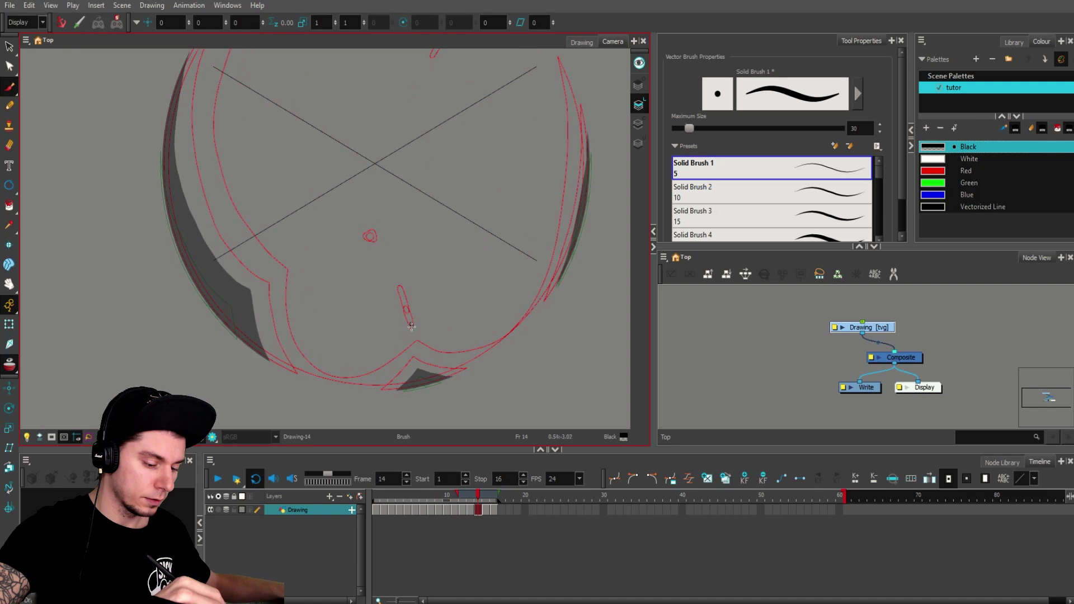
Step: Paint a second thin streak left of the small fragment on frame 11, moving it outward and shrinking it through frame 15
key(comma)
key(comma)
key(comma)
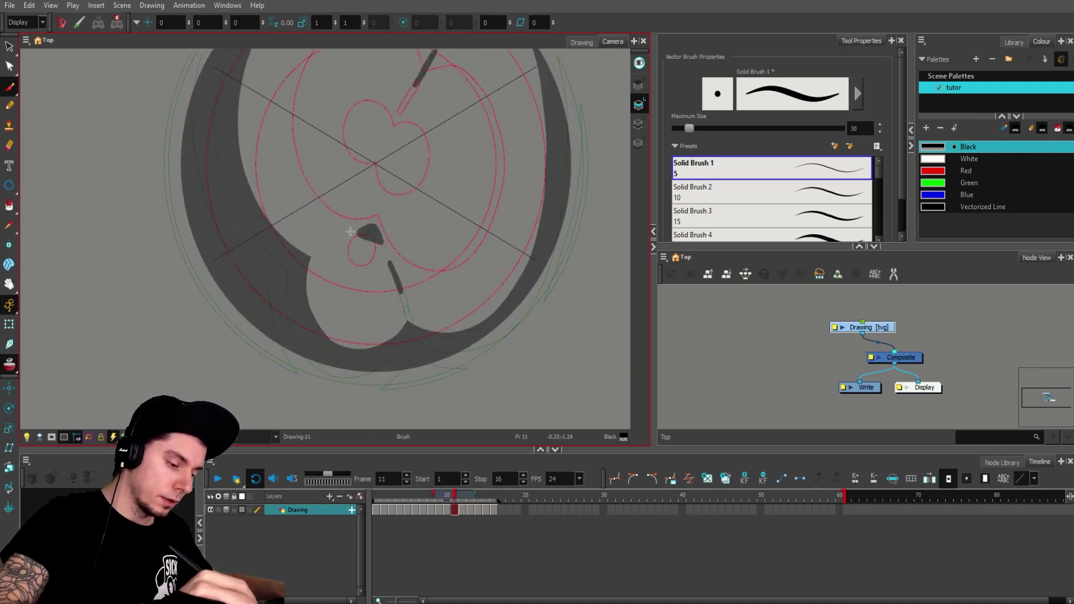
mouse_move(324, 246)
mouse_down()
mouse_move(349, 233)
mouse_move(310, 255)
mouse_up()
key(ctrl+z)
key(period)
key(period)
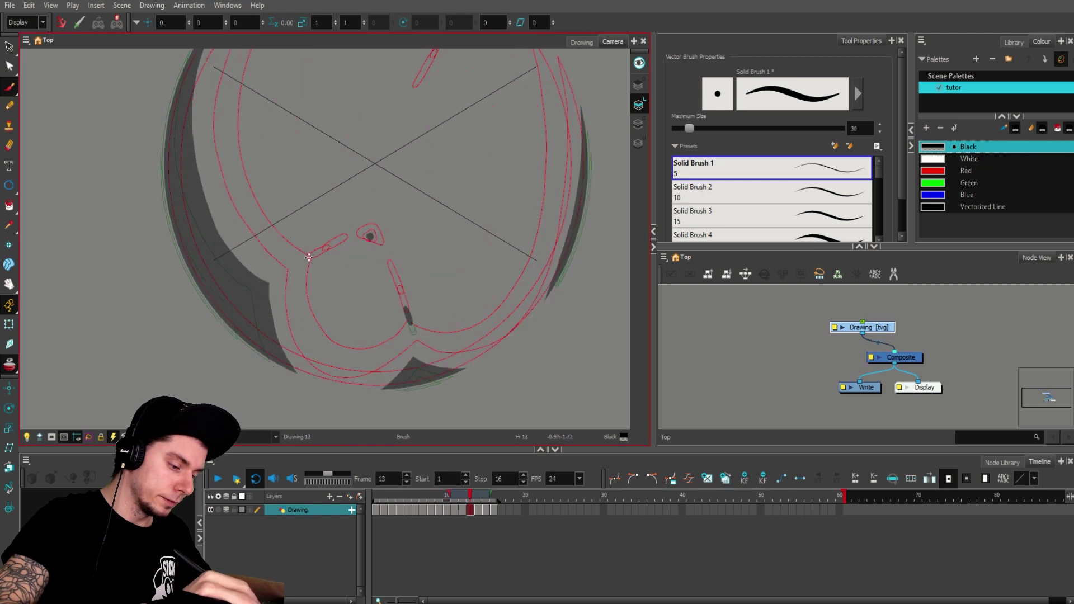
key(period)
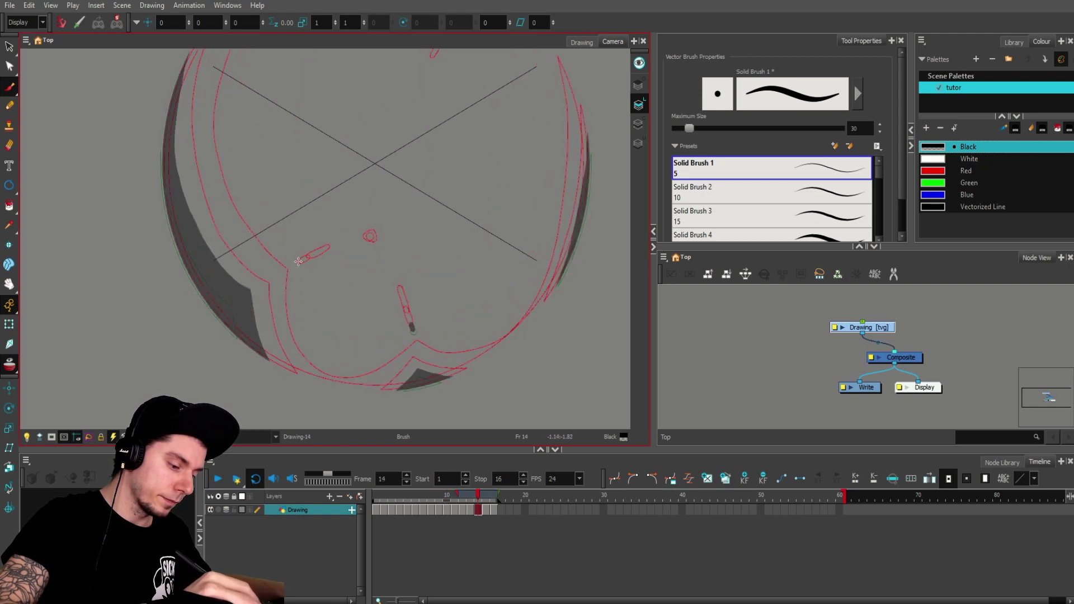
key(period)
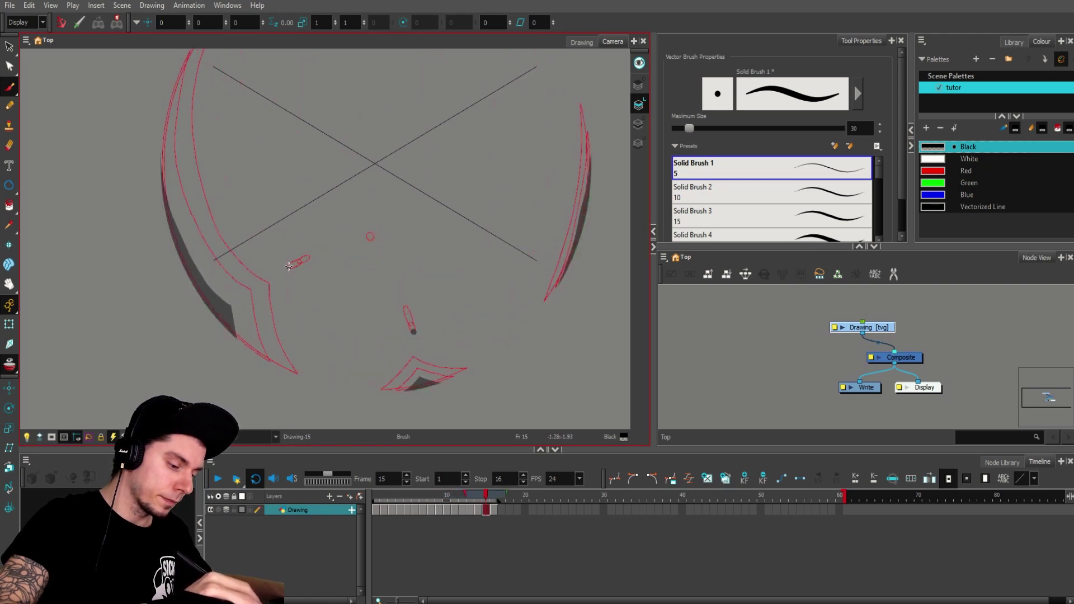
Step: Paint one closed circle and two loops with open gaps in the empty space beside the artwork to compare how Auto Fill behaves
drag(477, 249, 394, 268)
key(1)
key(1)
drag(511, 218, 430, 233)
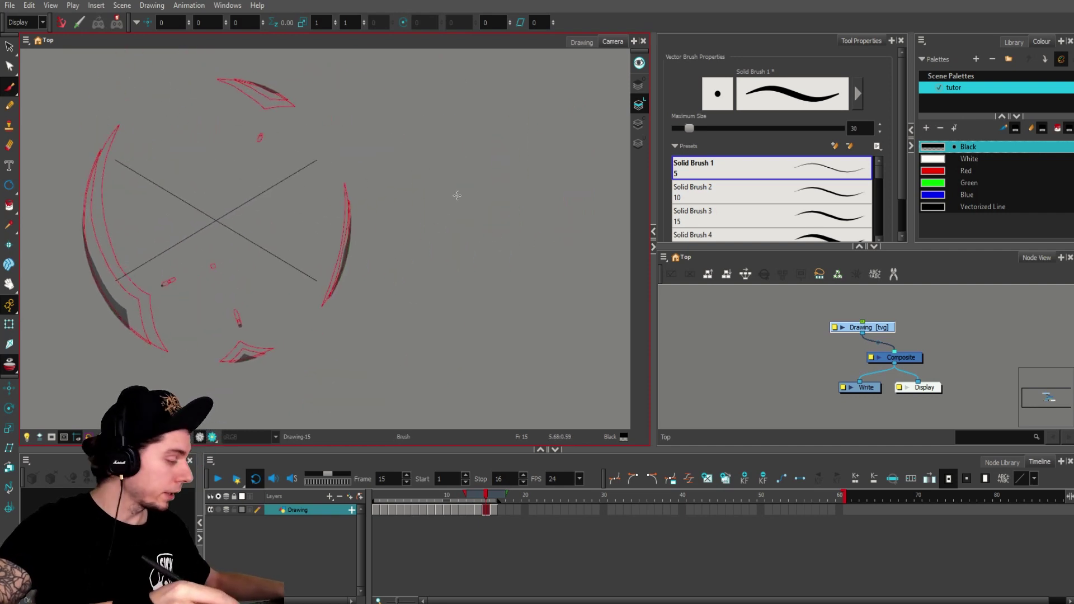
key(space)
drag(506, 224, 496, 237)
mouse_move(465, 185)
mouse_down()
mouse_move(440, 201)
mouse_move(481, 265)
mouse_move(500, 215)
mouse_move(476, 183)
mouse_move(474, 199)
mouse_up()
key(space)
drag(483, 244, 431, 253)
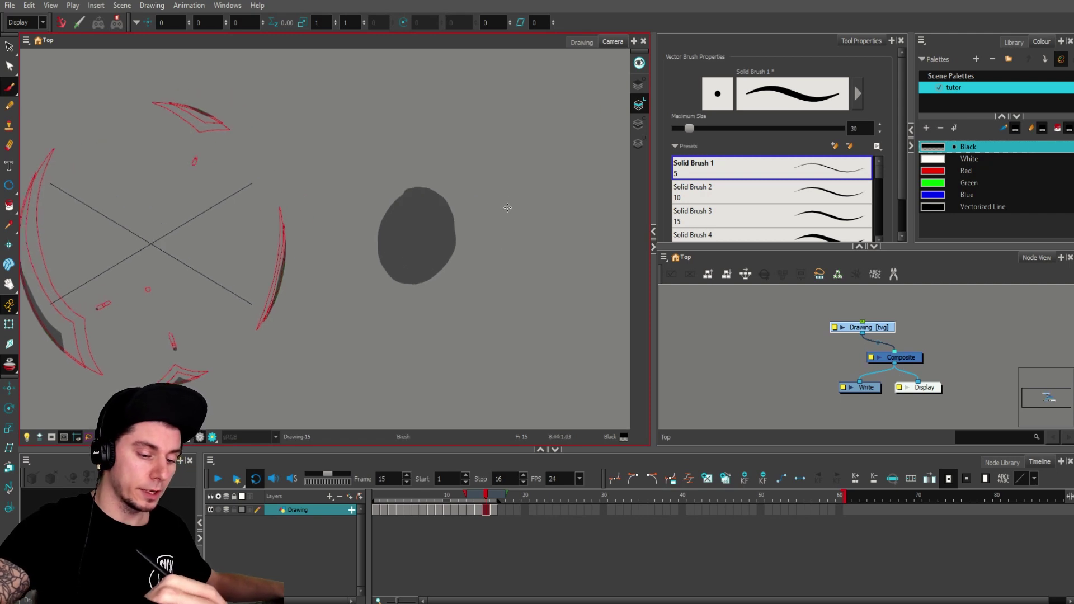
mouse_move(507, 193)
mouse_down()
mouse_move(485, 228)
mouse_move(512, 275)
mouse_move(550, 225)
mouse_move(523, 190)
mouse_up()
key(space)
drag(534, 280, 526, 237)
mouse_move(455, 248)
mouse_down()
mouse_move(420, 291)
mouse_move(465, 253)
mouse_up()
Step: Locate the brush's Auto Fill option and paint several more small test ovals around the first ones
click(860, 41)
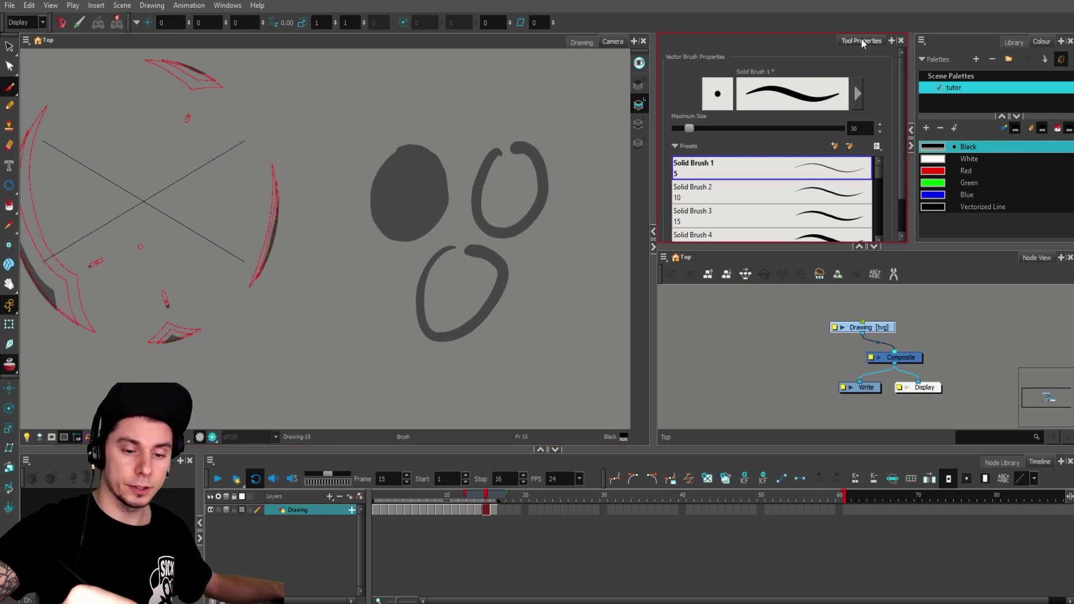
scroll(903, 75, down, 2)
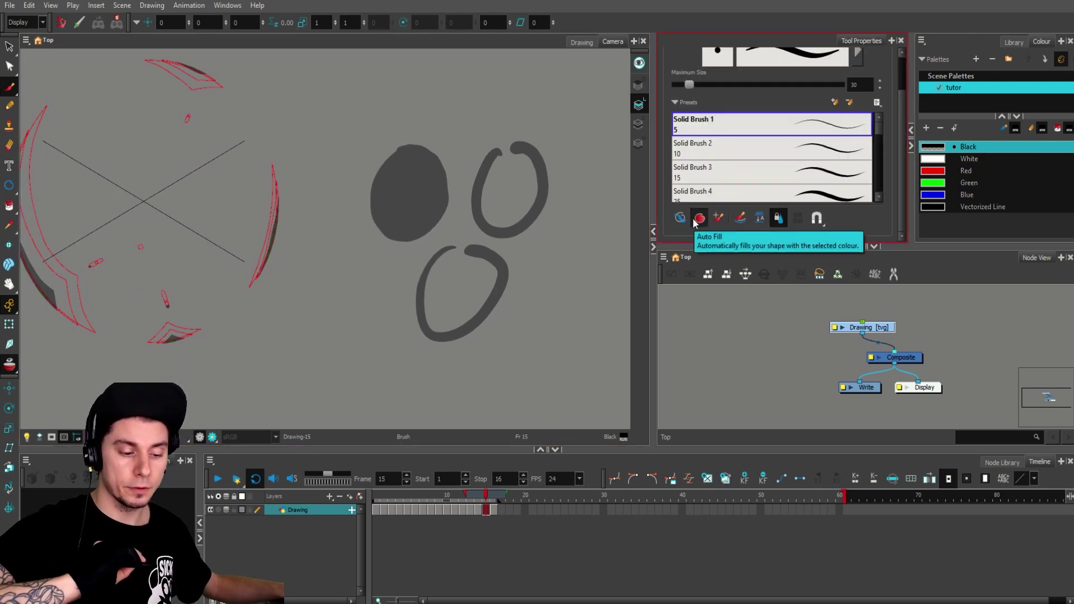
mouse_move(556, 246)
mouse_down()
mouse_move(559, 285)
mouse_move(576, 246)
mouse_up()
mouse_move(583, 161)
mouse_down()
mouse_move(568, 204)
mouse_move(598, 159)
mouse_up()
mouse_move(526, 62)
mouse_down()
mouse_move(551, 112)
mouse_move(531, 72)
mouse_up()
mouse_move(447, 90)
mouse_down()
mouse_move(444, 104)
mouse_move(475, 84)
mouse_up()
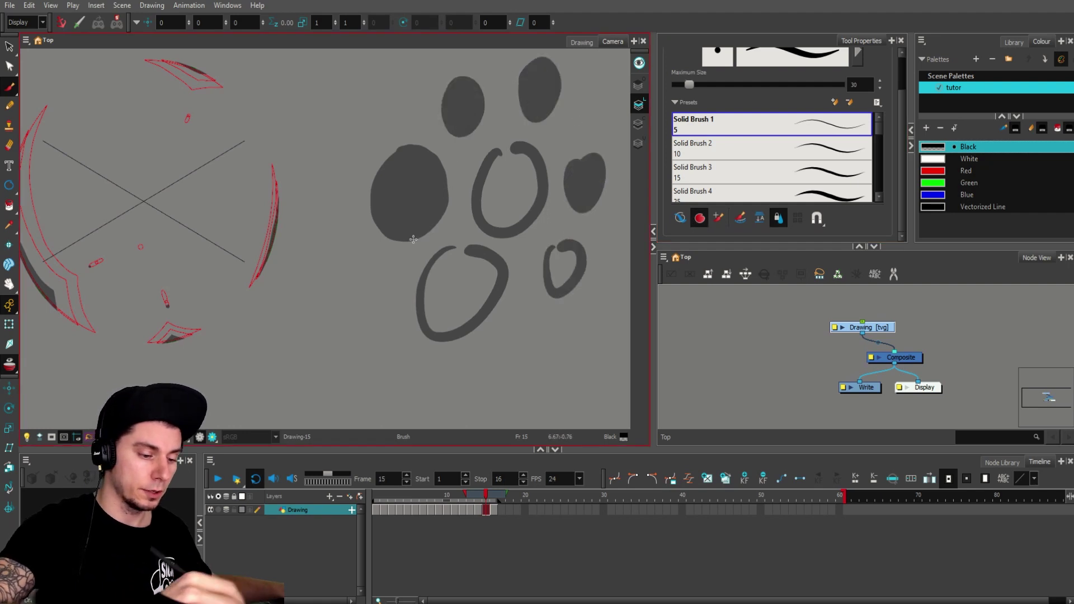
drag(346, 285, 361, 277)
Step: Select all the test shapes beside the artwork and delete them
key(alt+s)
mouse_move(576, 288)
mouse_down()
mouse_move(566, 241)
mouse_move(383, 377)
mouse_move(531, 256)
mouse_up()
key(Delete)
Step: Change the Black swatch's colour to white (RGB 255, 255, 255) with alpha 255
key(1)
key(1)
mouse_move(427, 247)
mouse_down()
mouse_move(549, 247)
mouse_move(511, 233)
mouse_up()
key(2)
key(2)
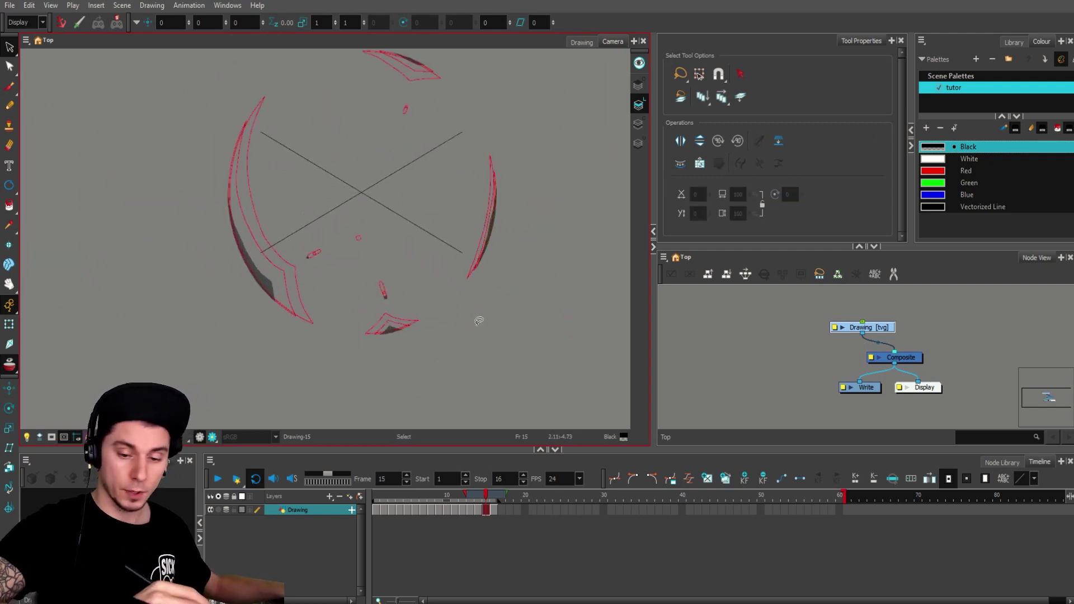
double_click(942, 149)
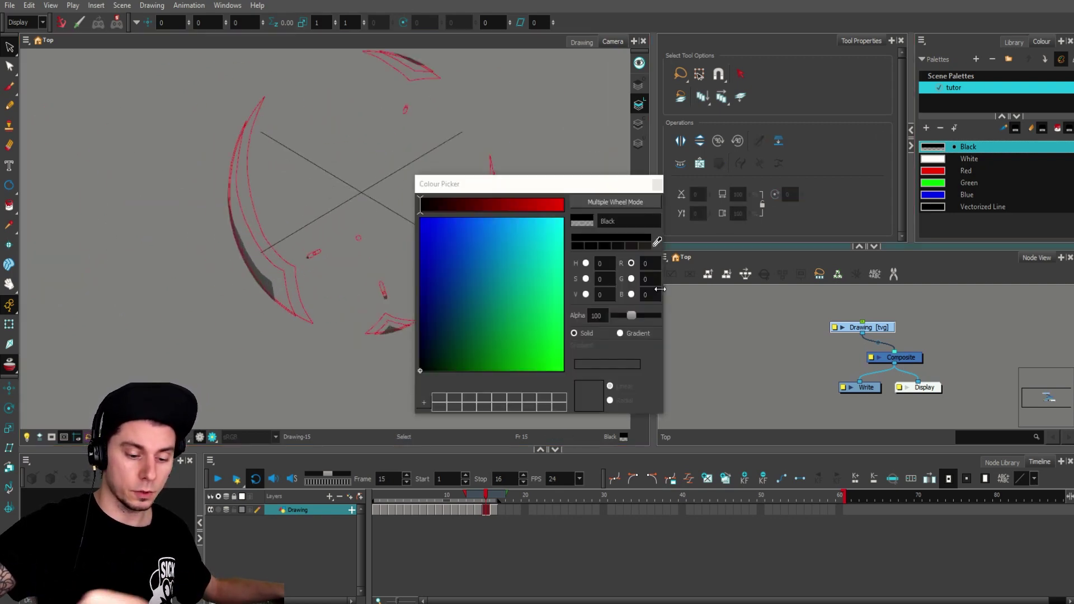
drag(633, 315, 670, 313)
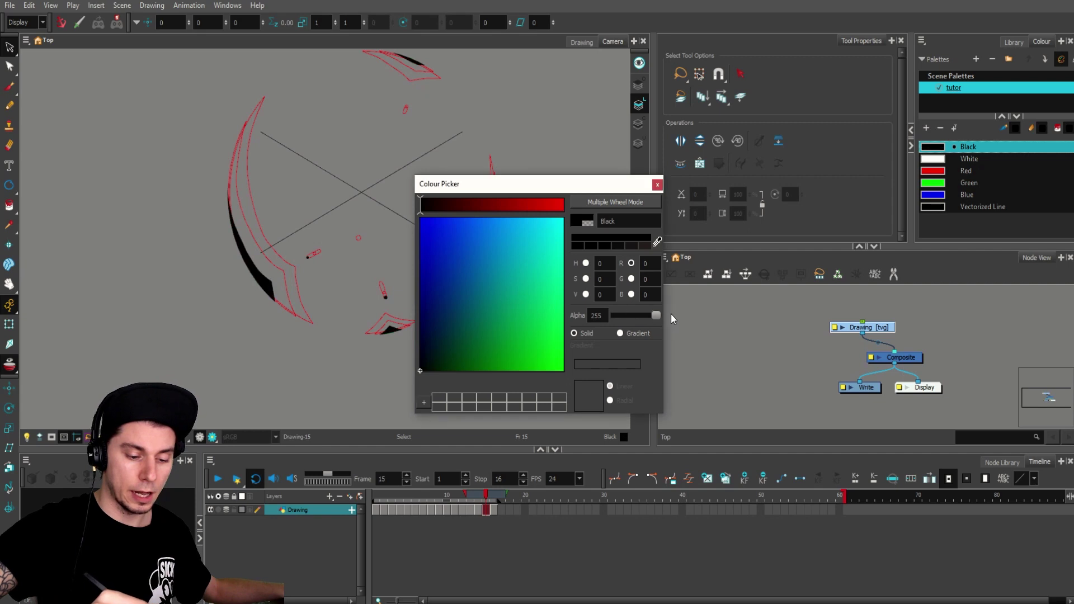
drag(553, 260, 603, 180)
click(556, 205)
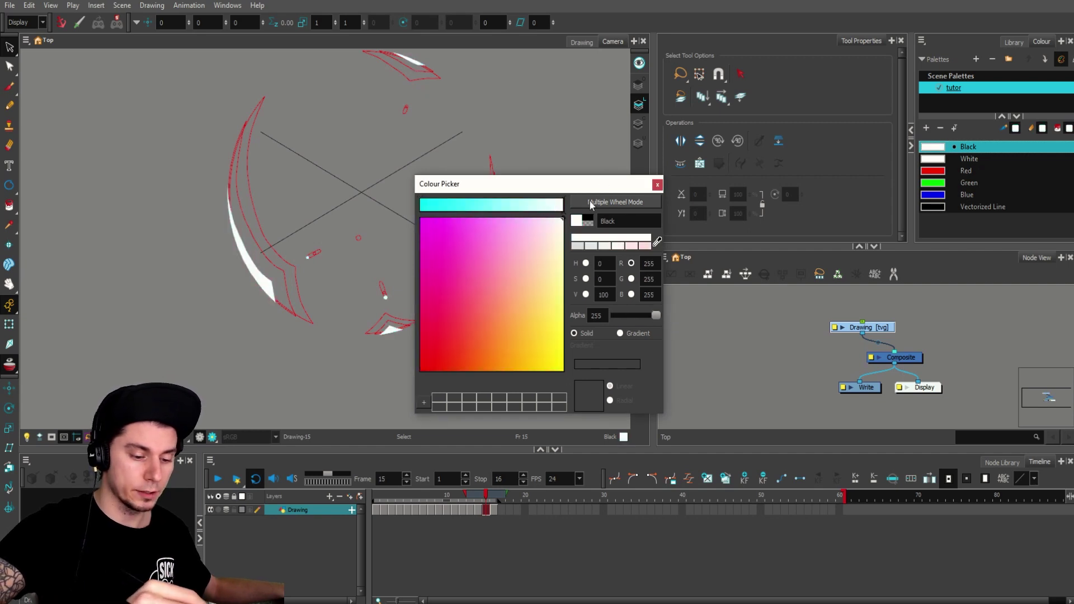
click(657, 185)
Step: Go to frame 10 and set the playback start frame to 1
mouse_move(455, 496)
mouse_down()
mouse_move(402, 496)
mouse_move(479, 496)
mouse_move(397, 496)
mouse_move(455, 496)
mouse_move(426, 496)
mouse_move(446, 496)
mouse_up()
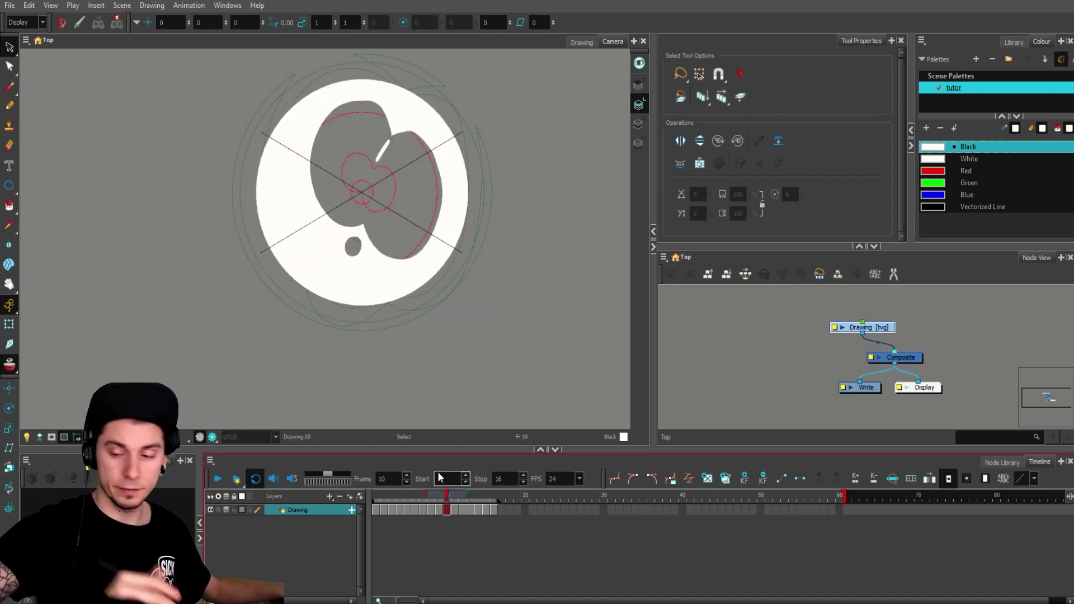
text(1)
key(Return)
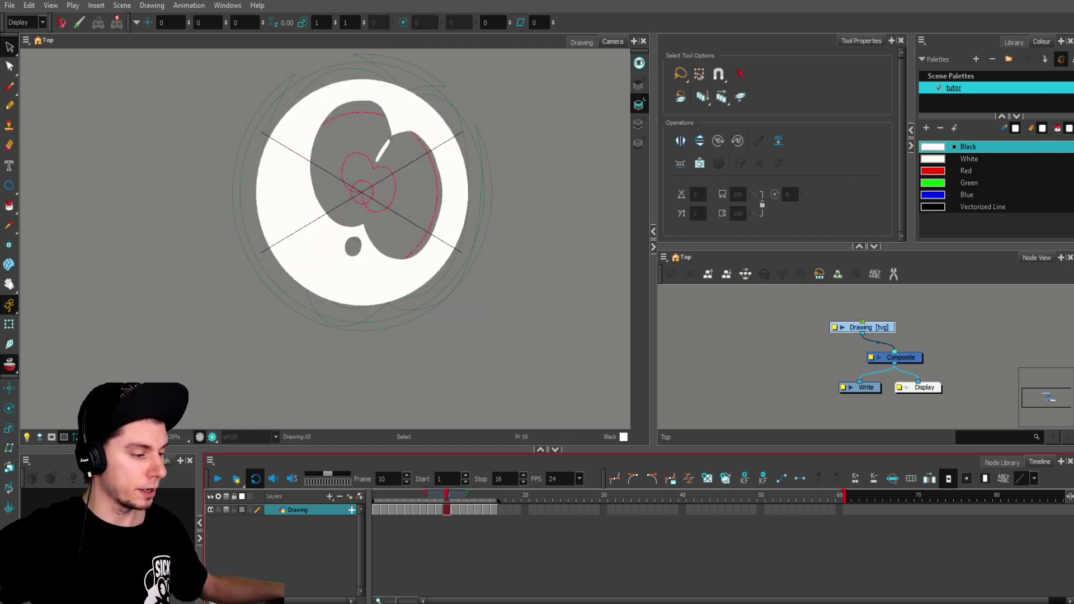
Step: Start a video export and set its output file to tutor_v1 in the tutor folder
click(9, 5)
mouse_move(39, 181)
click(162, 194)
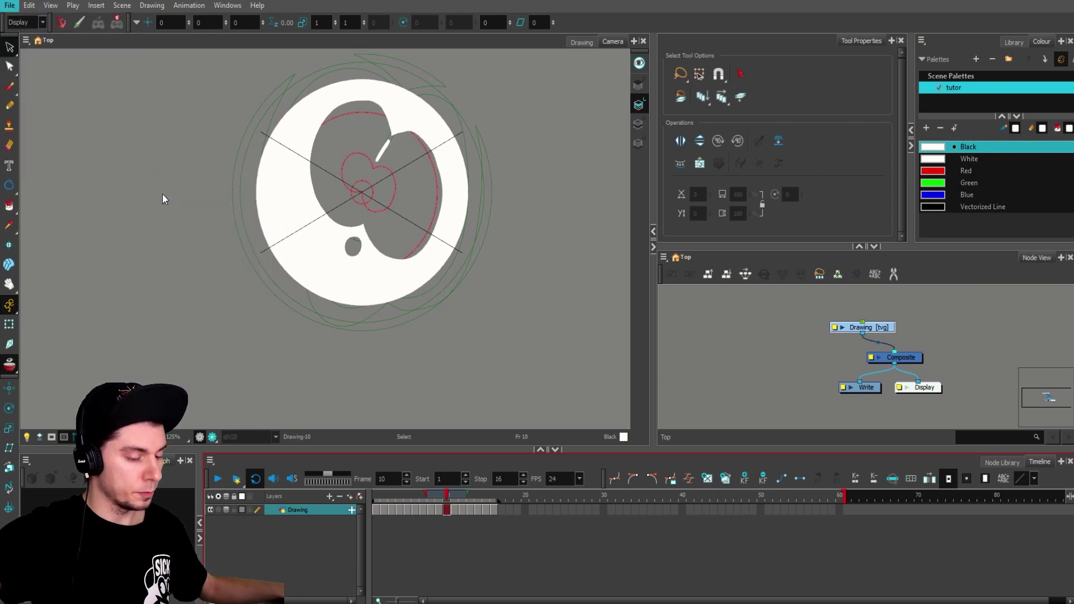
mouse_move(490, 33)
mouse_down()
mouse_move(456, 84)
mouse_move(498, 85)
mouse_move(526, 106)
mouse_up()
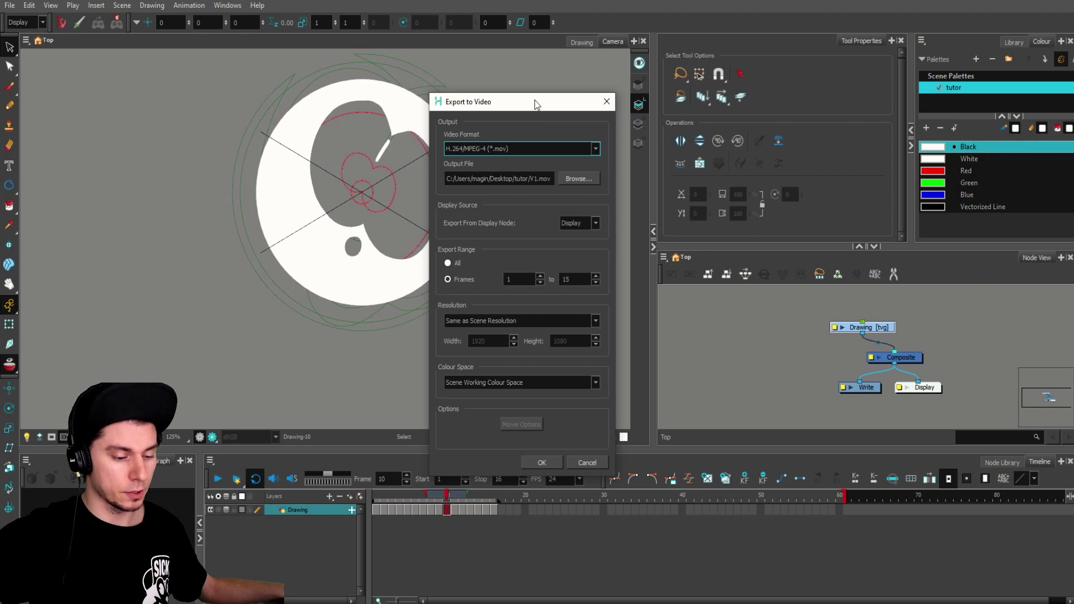
drag(535, 104, 534, 97)
click(578, 170)
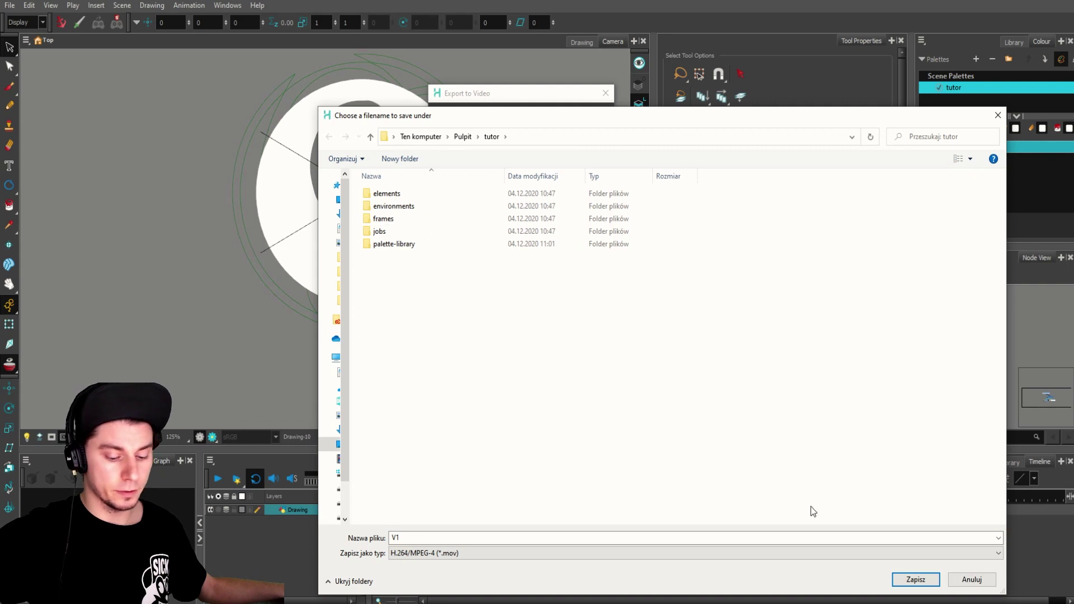
double_click(451, 537)
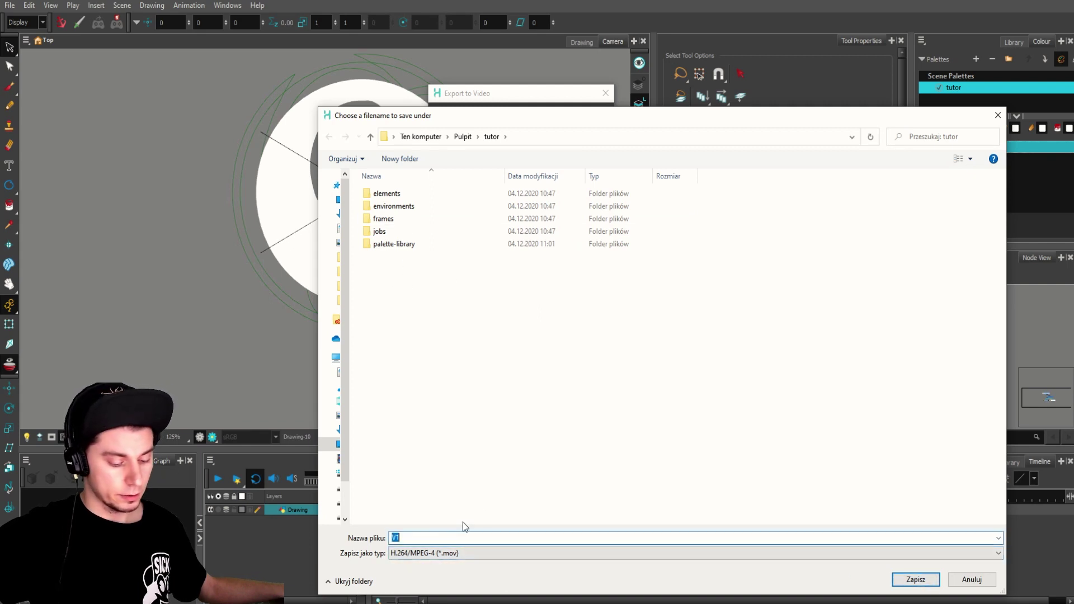
text(tutor_)
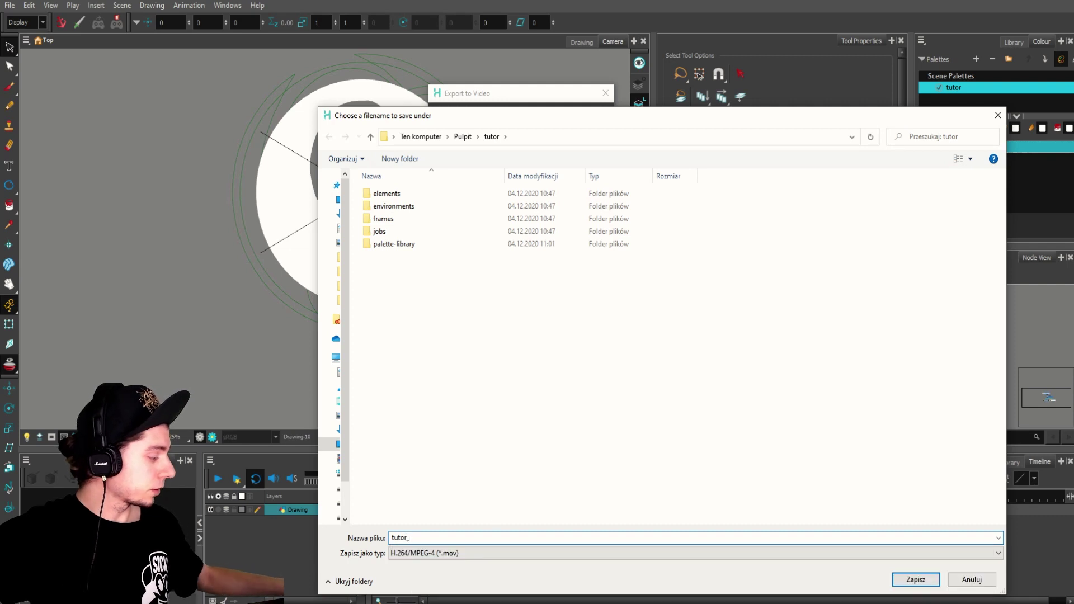
text(v1)
click(915, 580)
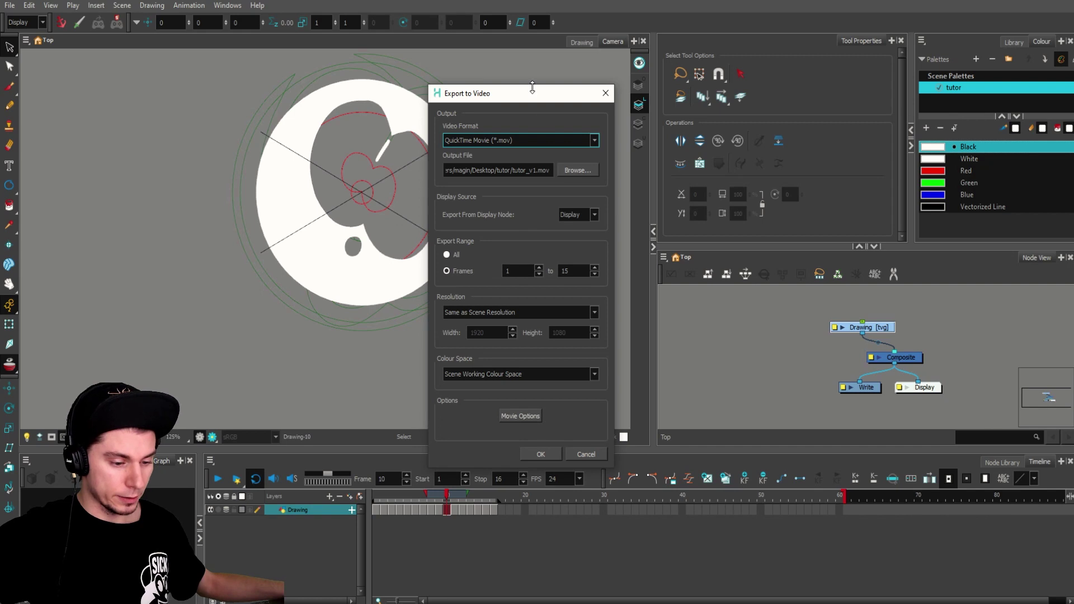
Step: Set the export range to frames 1 to 16 and keep the resolution at Same as Scene Resolution
drag(558, 98, 722, 110)
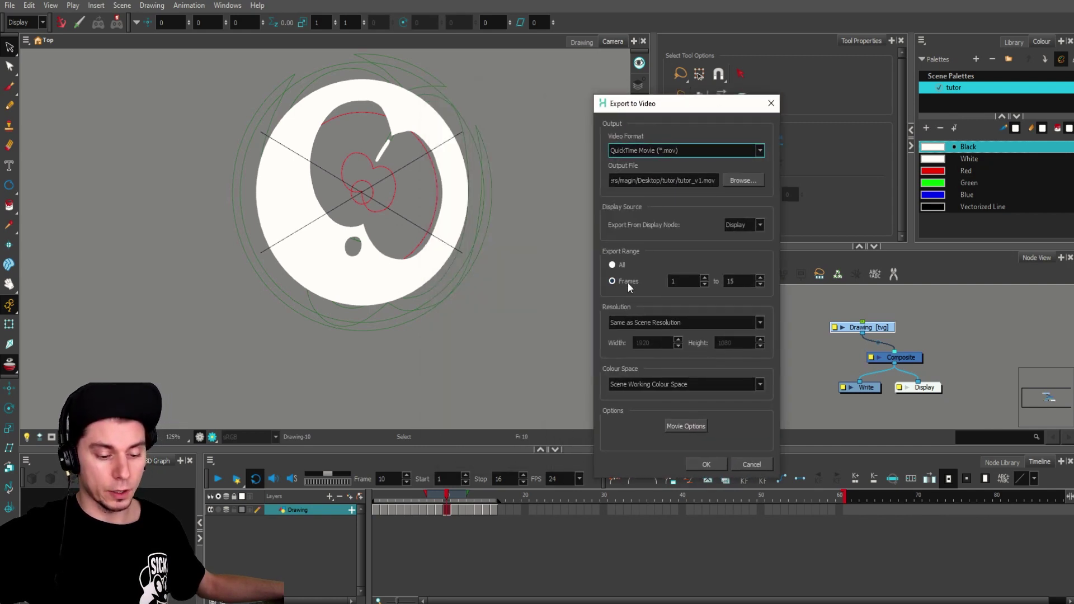
click(613, 263)
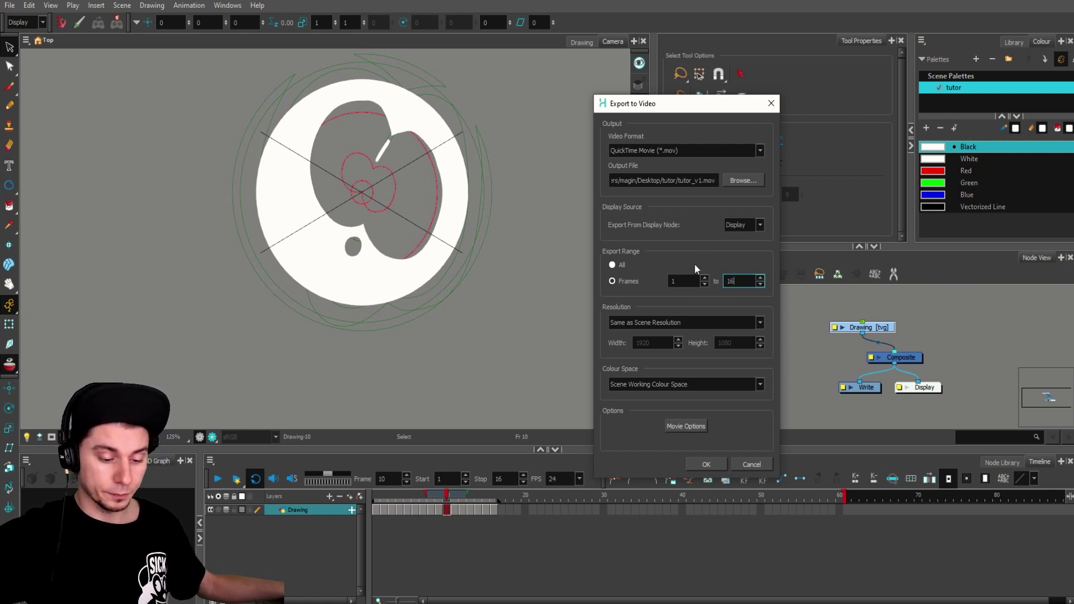
click(684, 318)
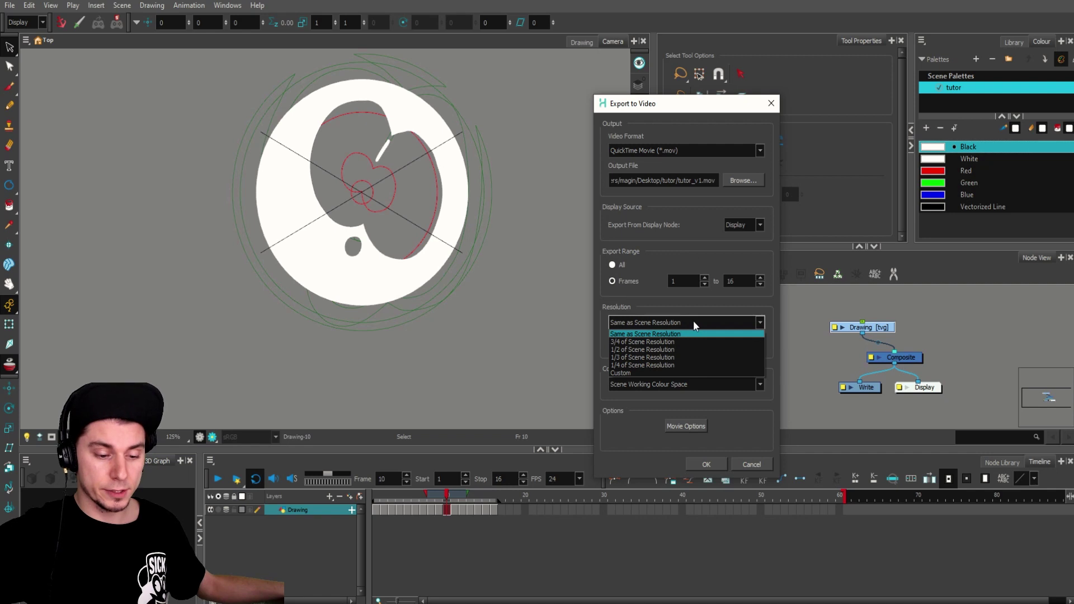
click(693, 320)
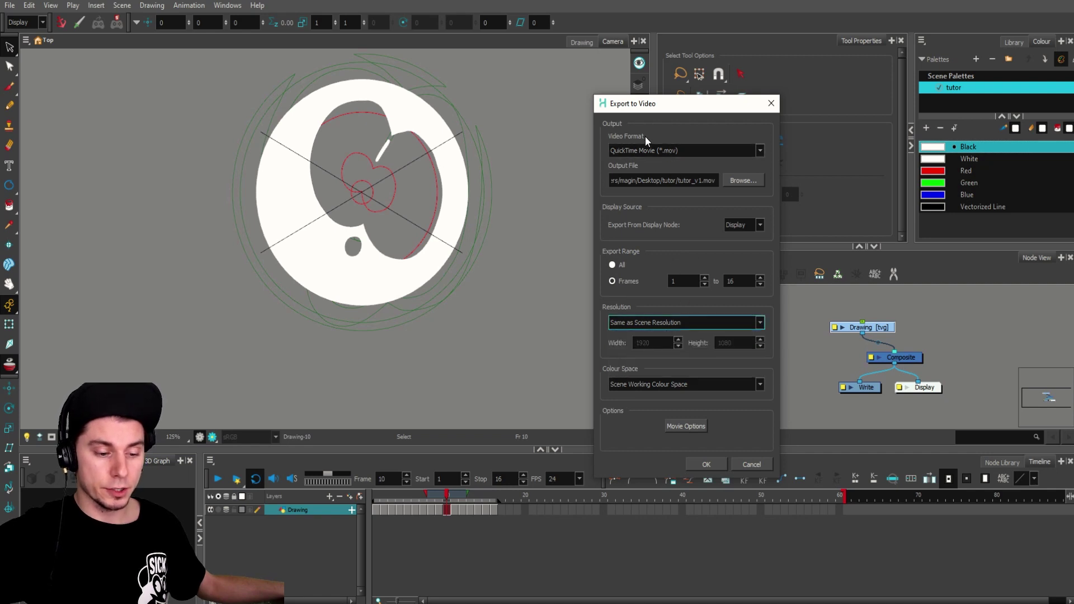
Step: Set the video format to H.264/MPEG-4 (*.mov) and run the export
click(655, 148)
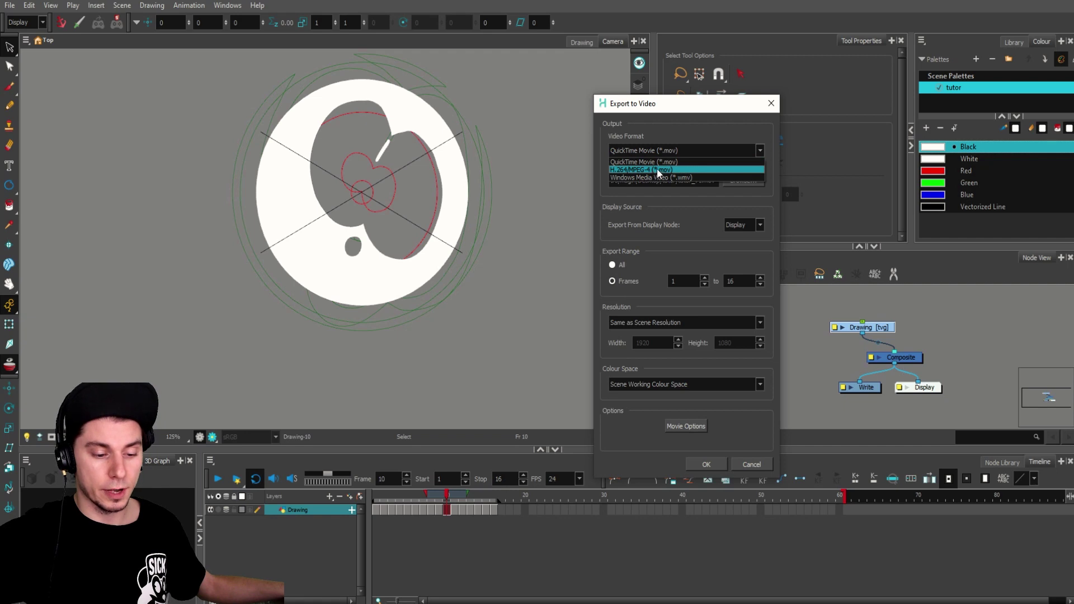
click(659, 170)
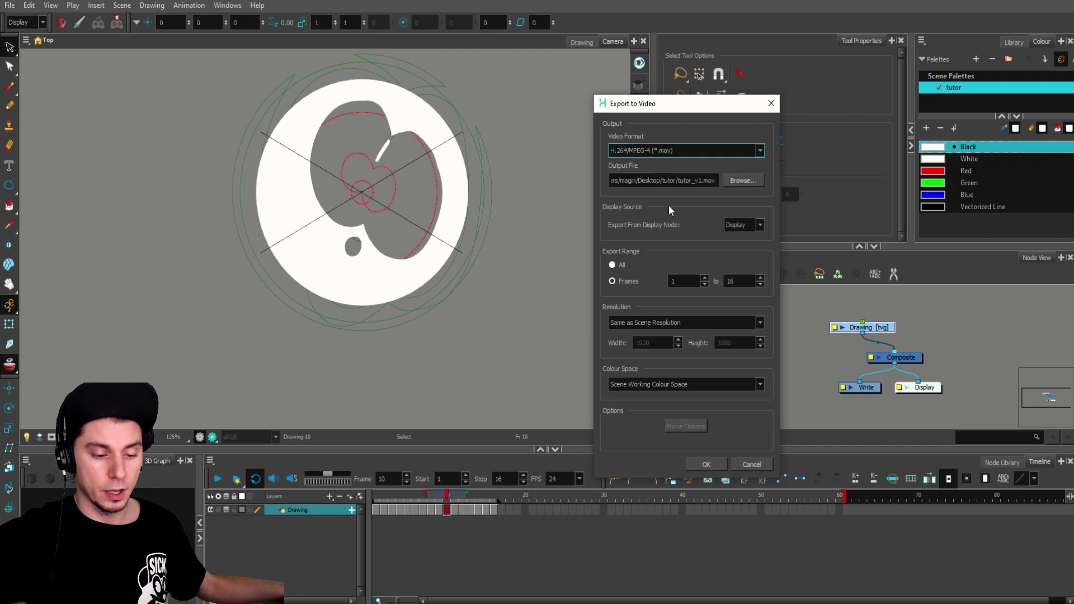
click(706, 464)
Step: Play the exported tutor_v1 video from the tutor folder in the media player, and close the player and minimise Harmony
mouse_move(230, 602)
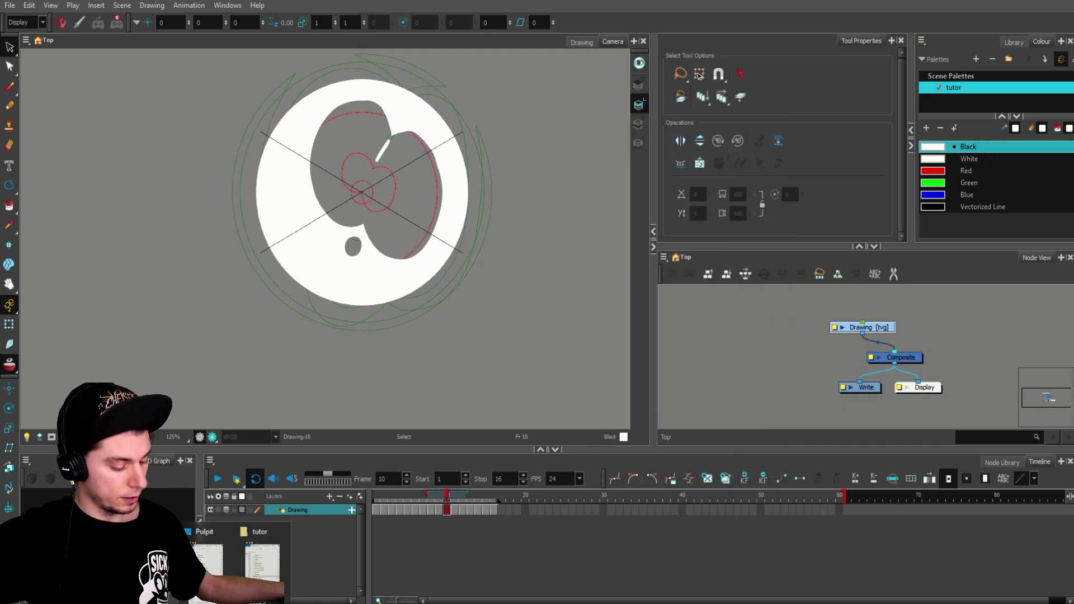
click(264, 570)
double_click(109, 371)
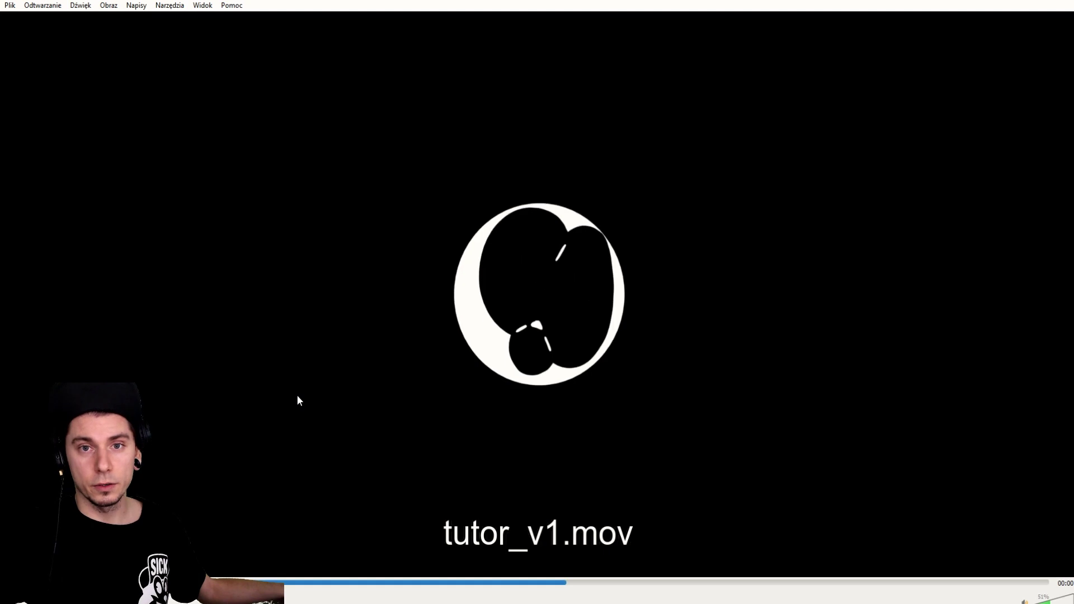
click(1047, 2)
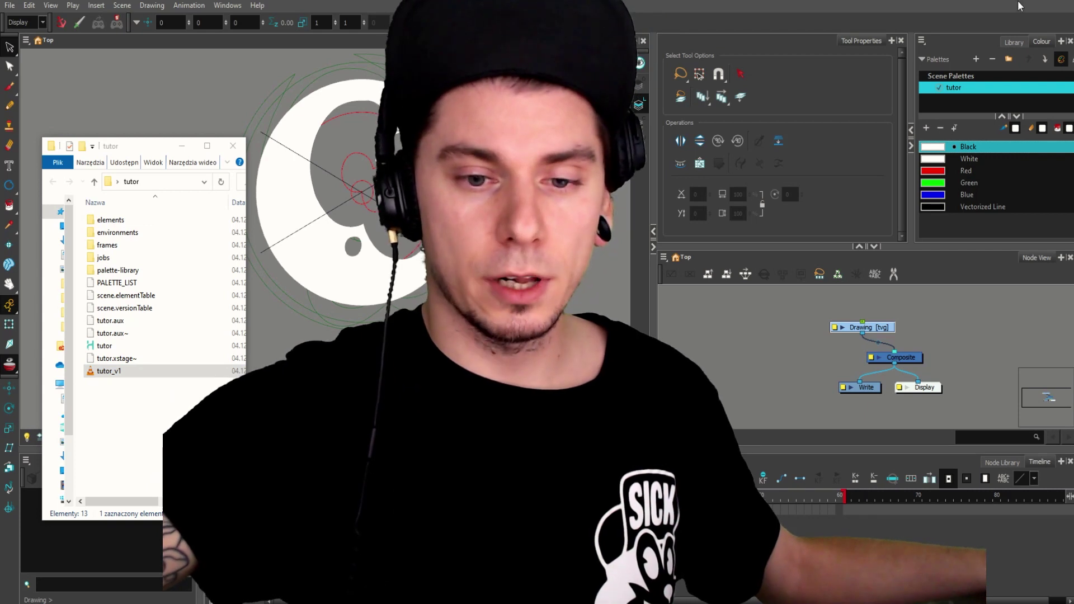
click(1010, 2)
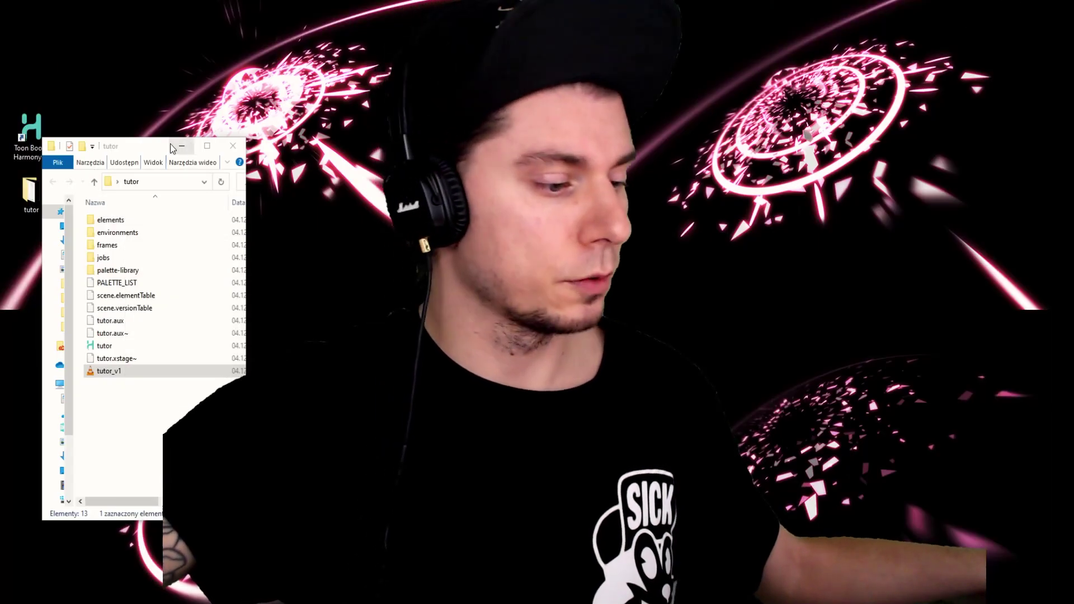